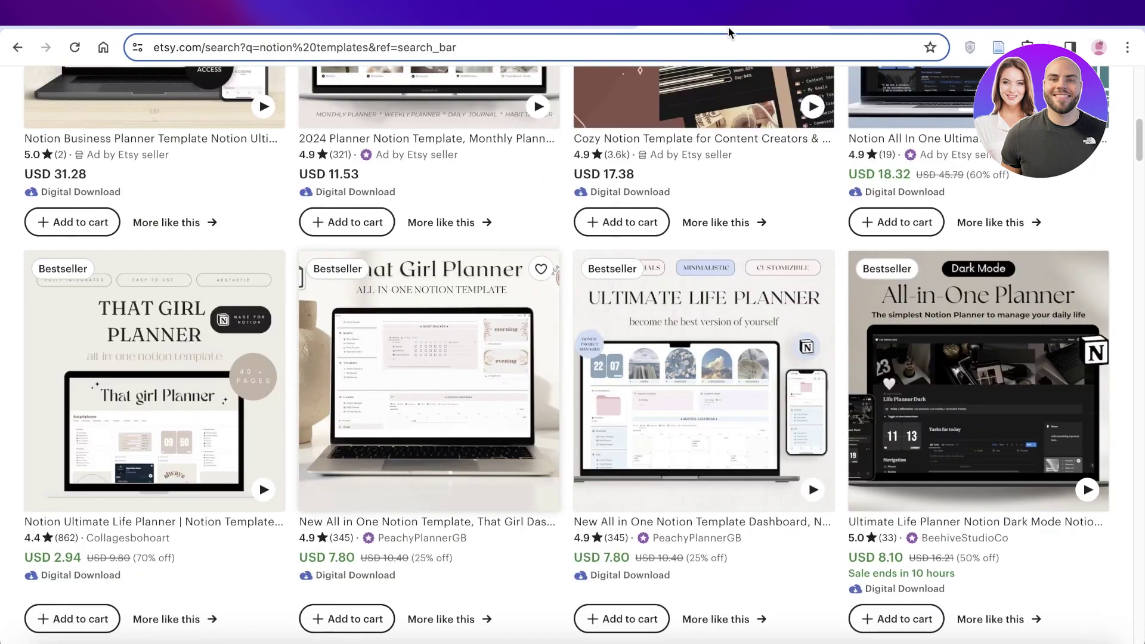
Scroll through the 13,727 'notion templates' results on Etsy, including the USD 25.99 ADHD Second Brain planner
scroll(719, 306, "down", 7)
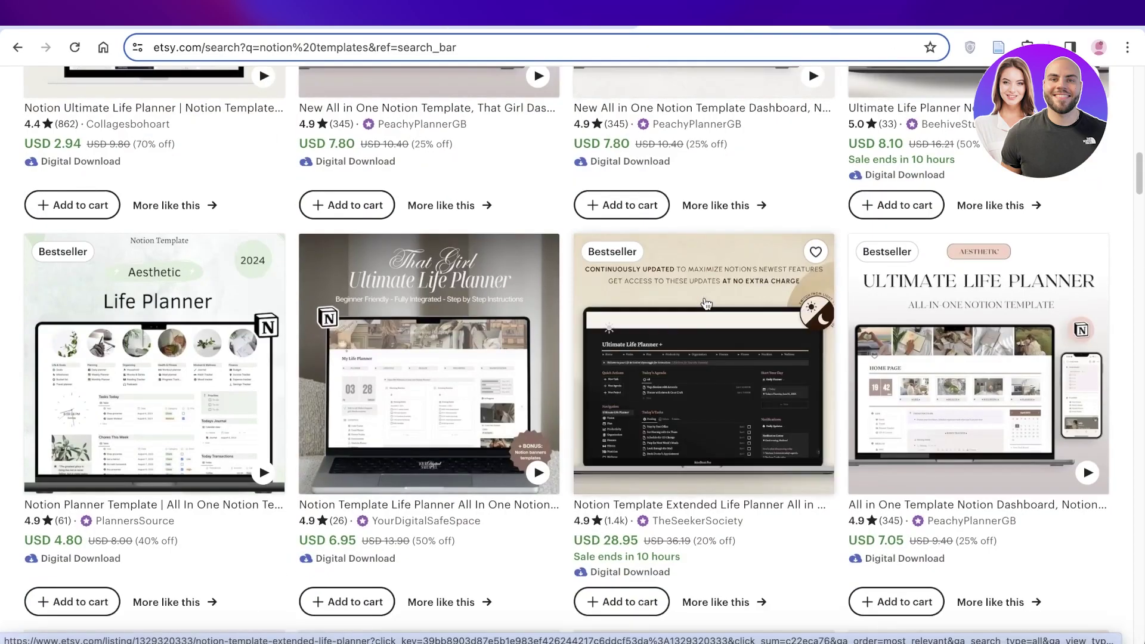
scroll(692, 301, "down", 1)
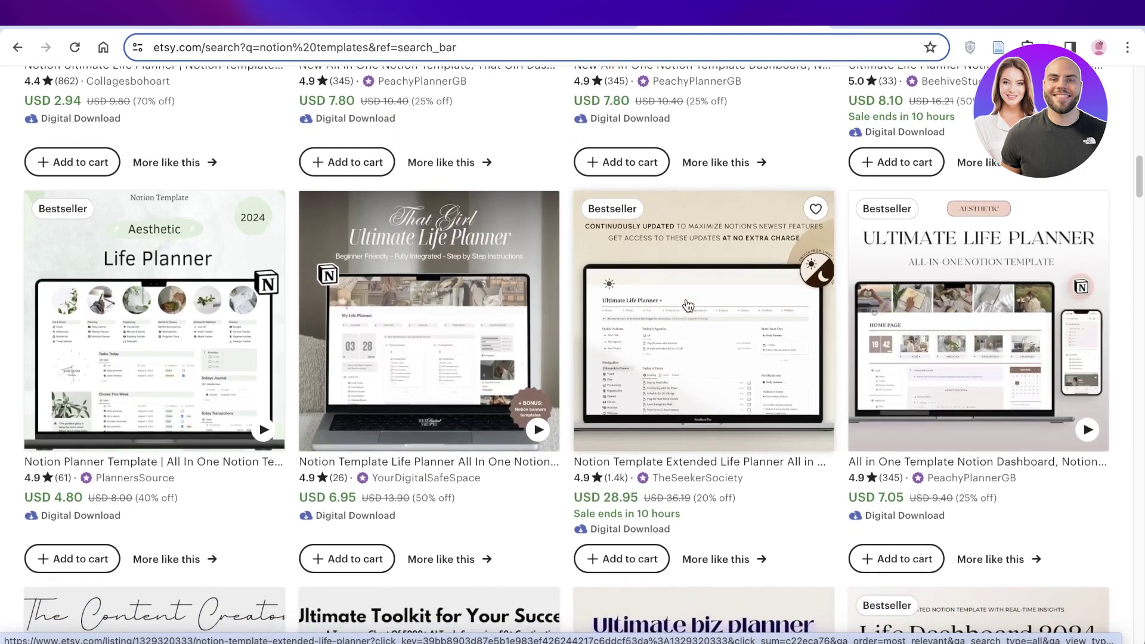
scroll(561, 287, "down", 4)
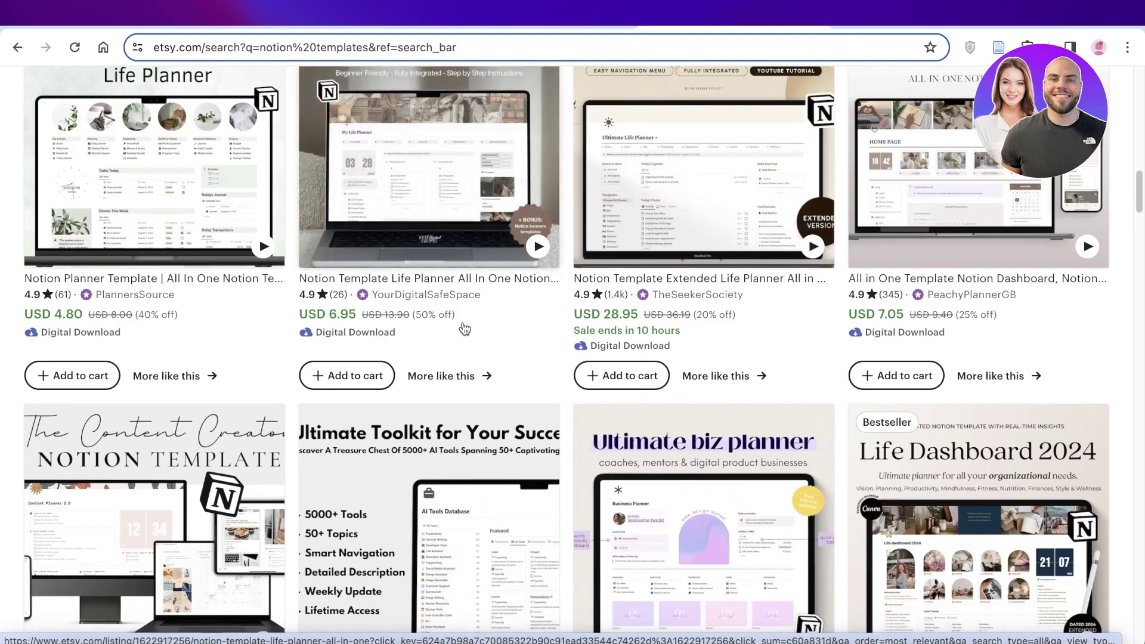
scroll(425, 335, "down", 3)
scroll(427, 338, "down", 1)
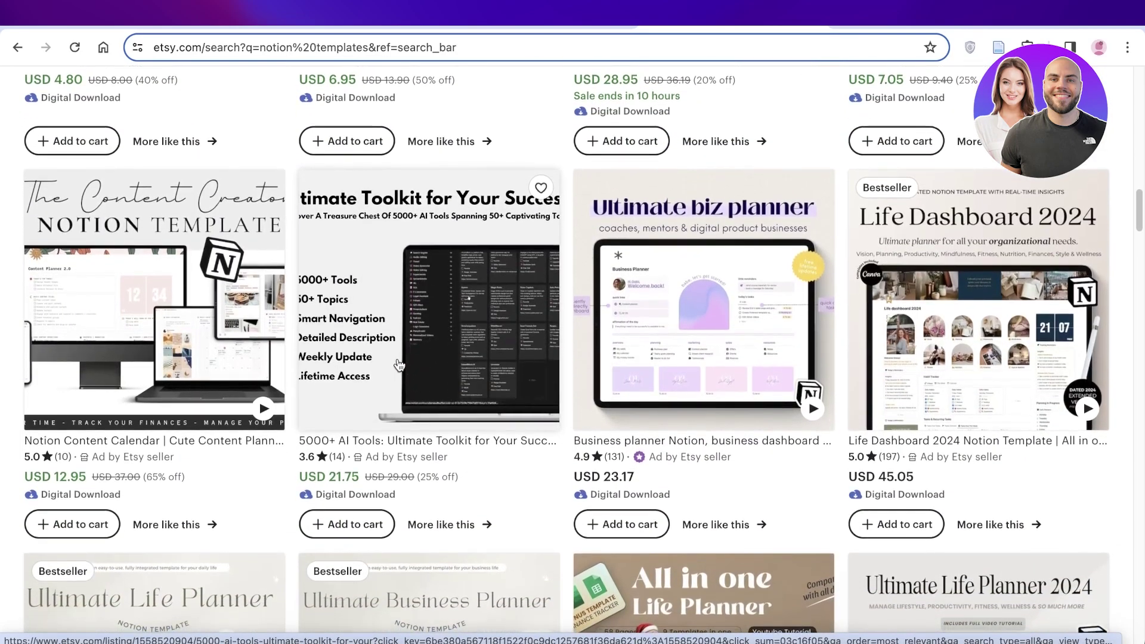
scroll(745, 293, "down", 3)
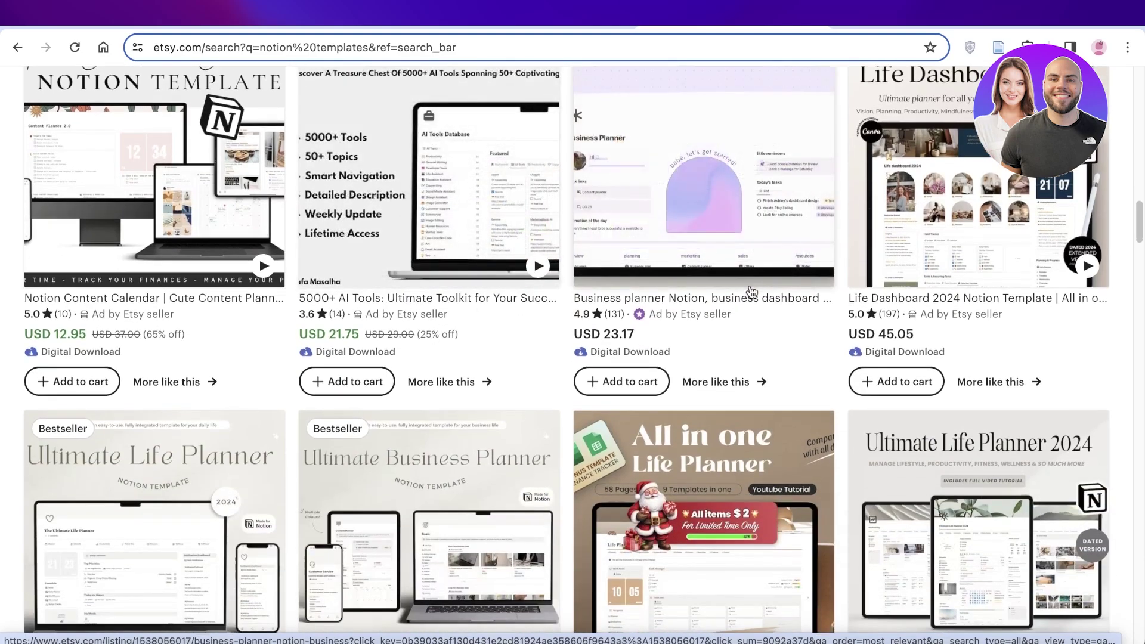
scroll(746, 292, "down", 2)
scroll(809, 384, "up", 5)
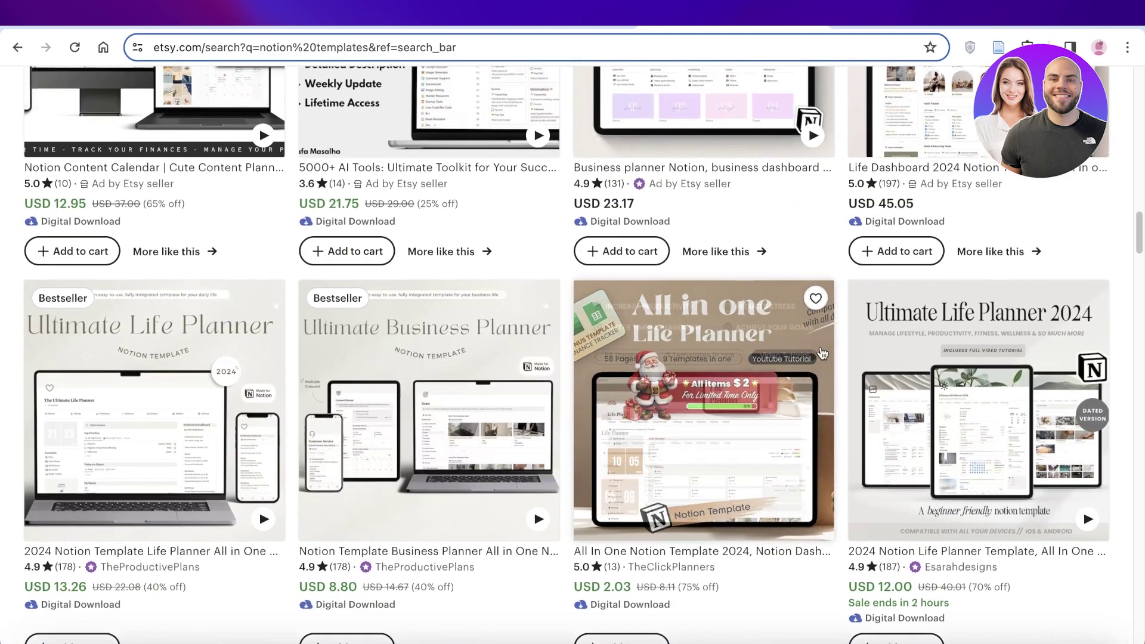
scroll(808, 385, "up", 4)
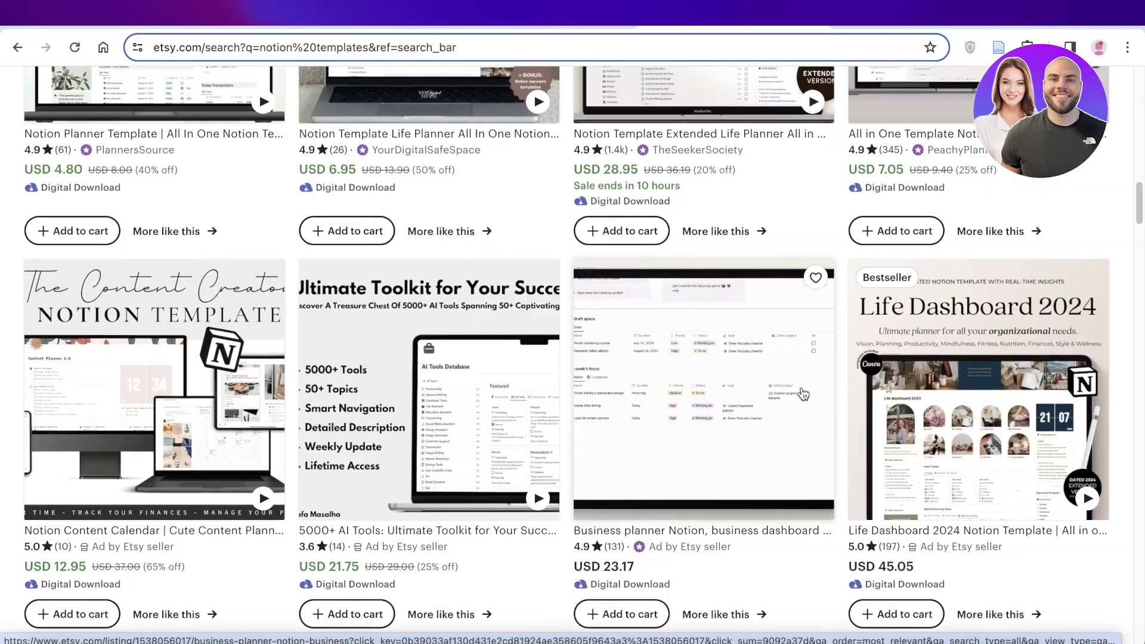
scroll(790, 411, "up", 15)
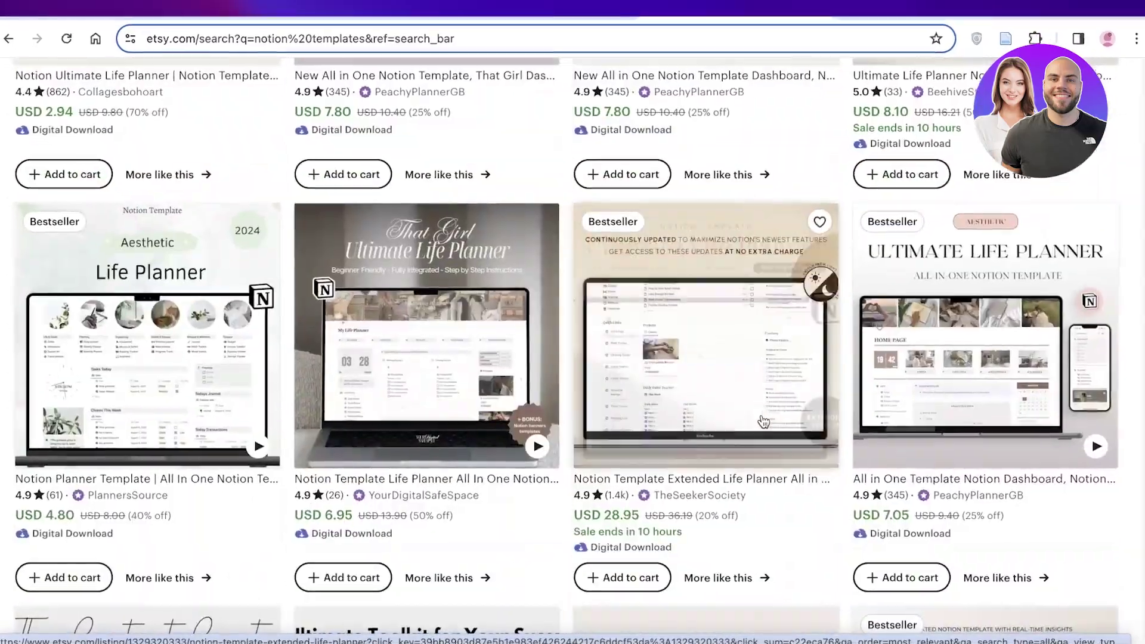
scroll(764, 422, "down", 15)
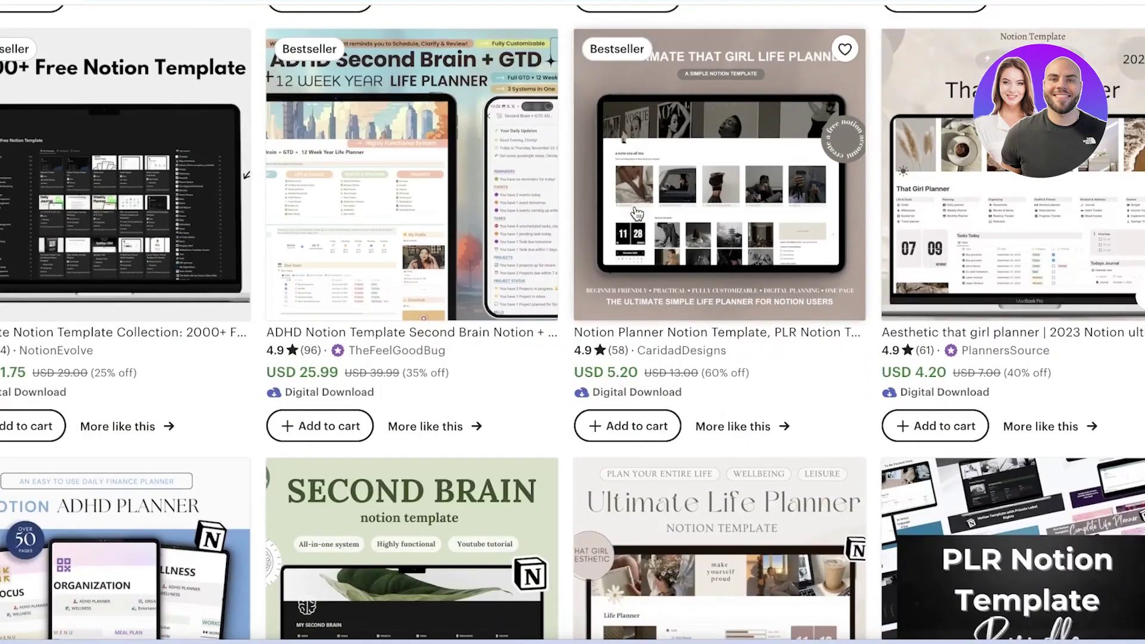
scroll(638, 215, "up", 9)
scroll(653, 226, "down", 8)
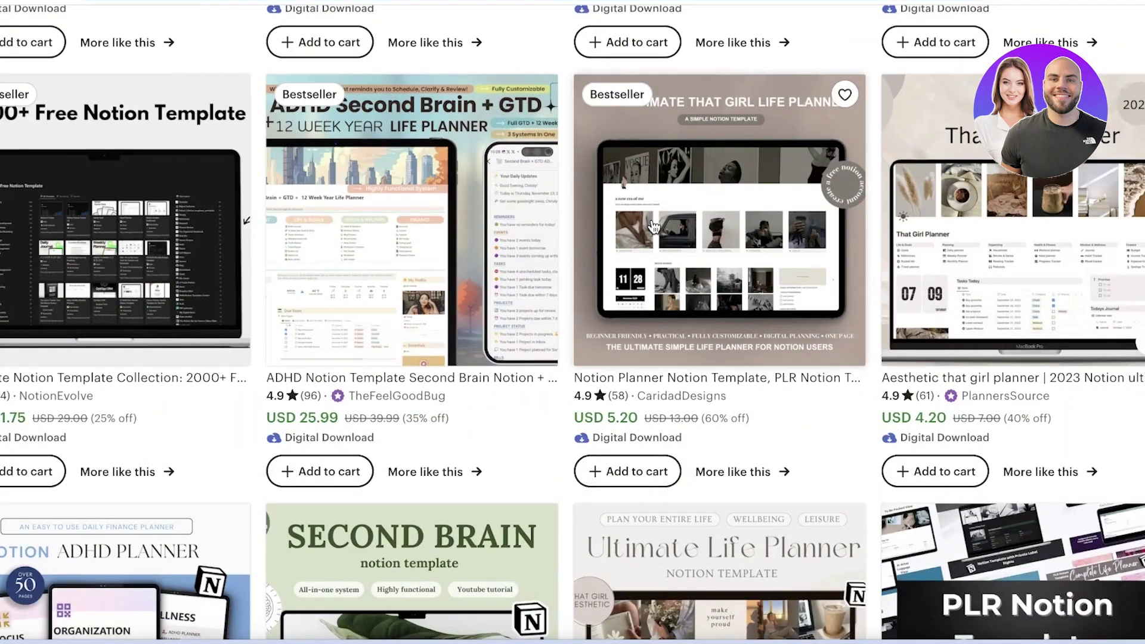
Open the 'Aesthetic that girl planner' listing and advance to its fourth preview image
left_click(954, 271)
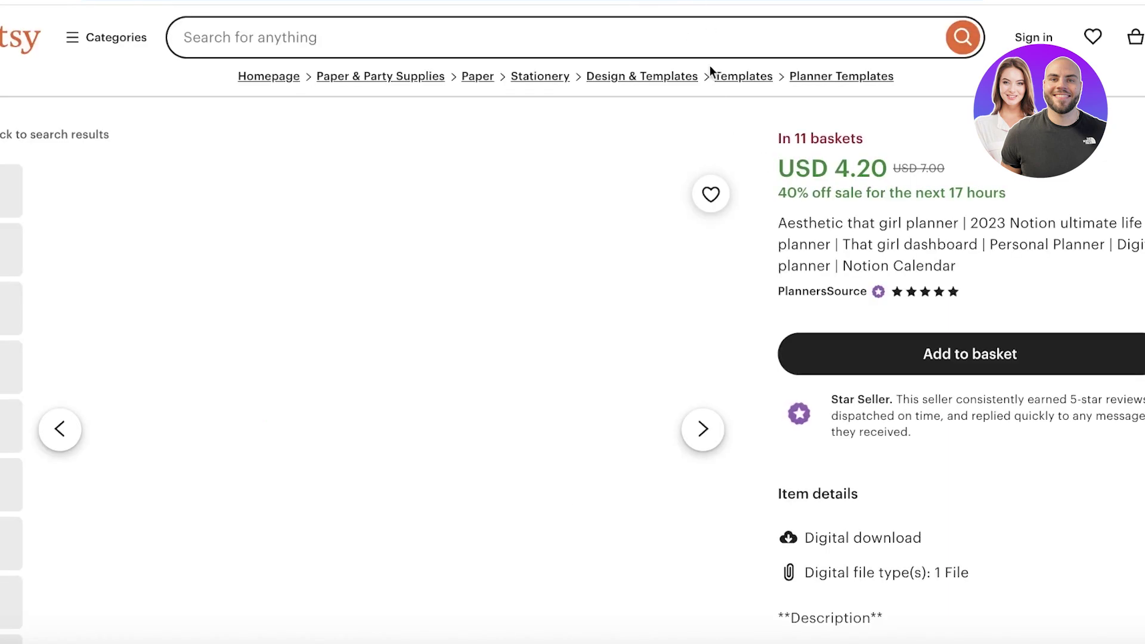
scroll(898, 257, "down", 2)
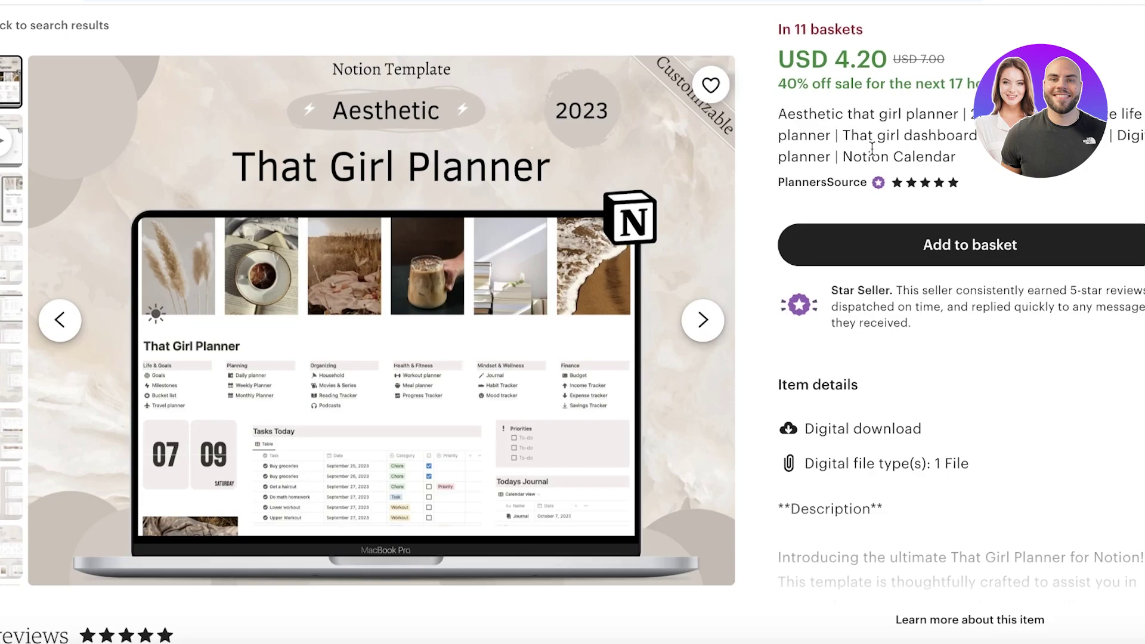
scroll(872, 150, "down", 1)
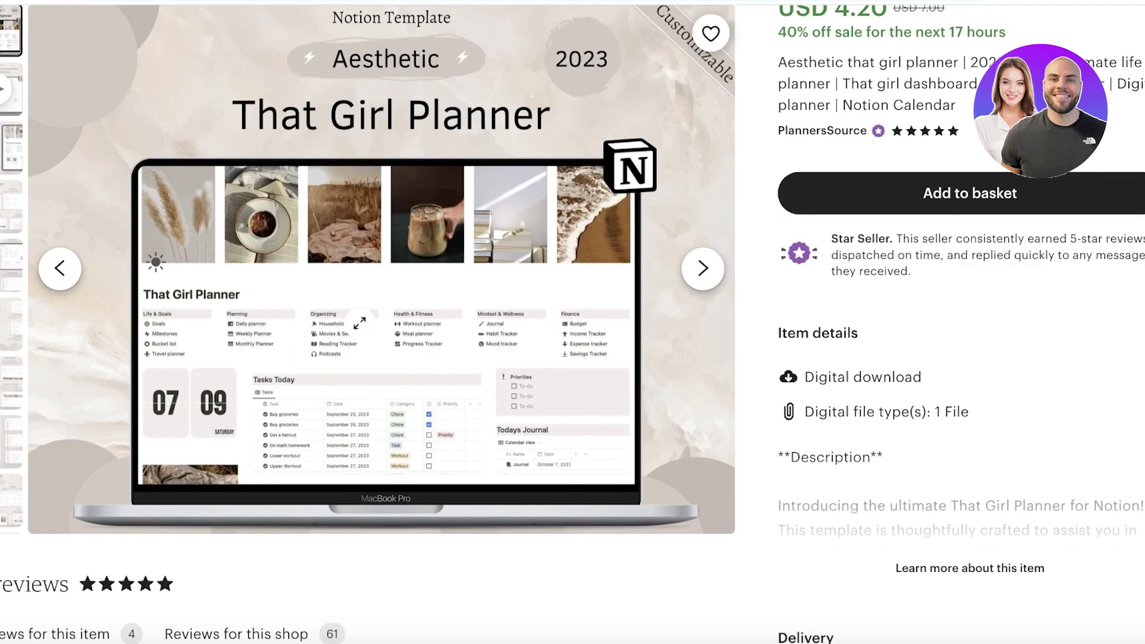
left_click(694, 271)
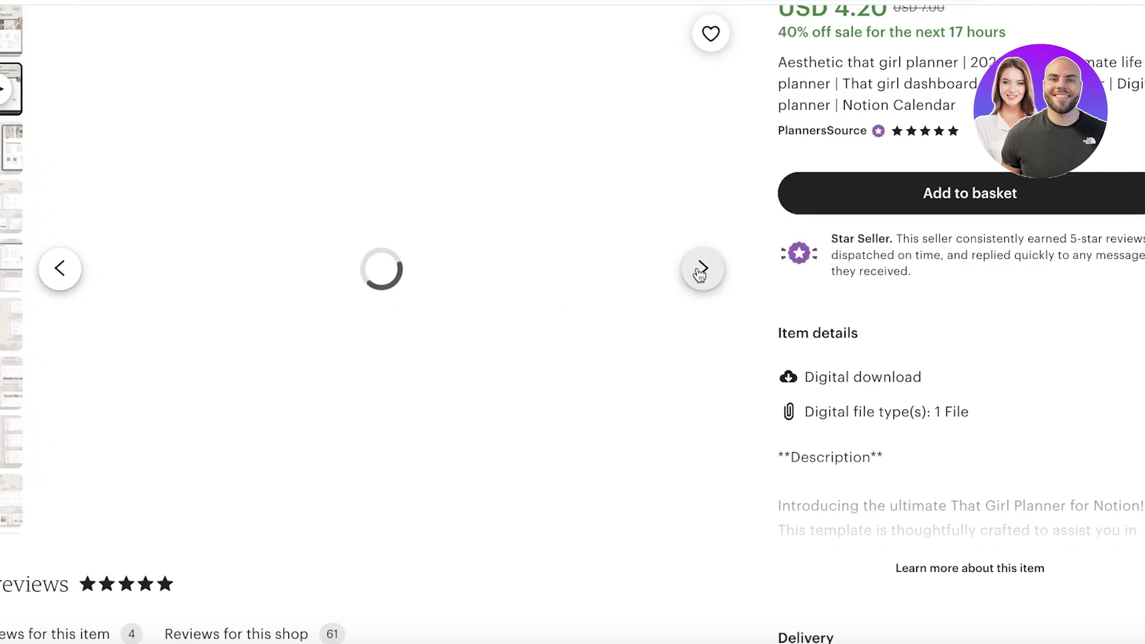
left_click(699, 270)
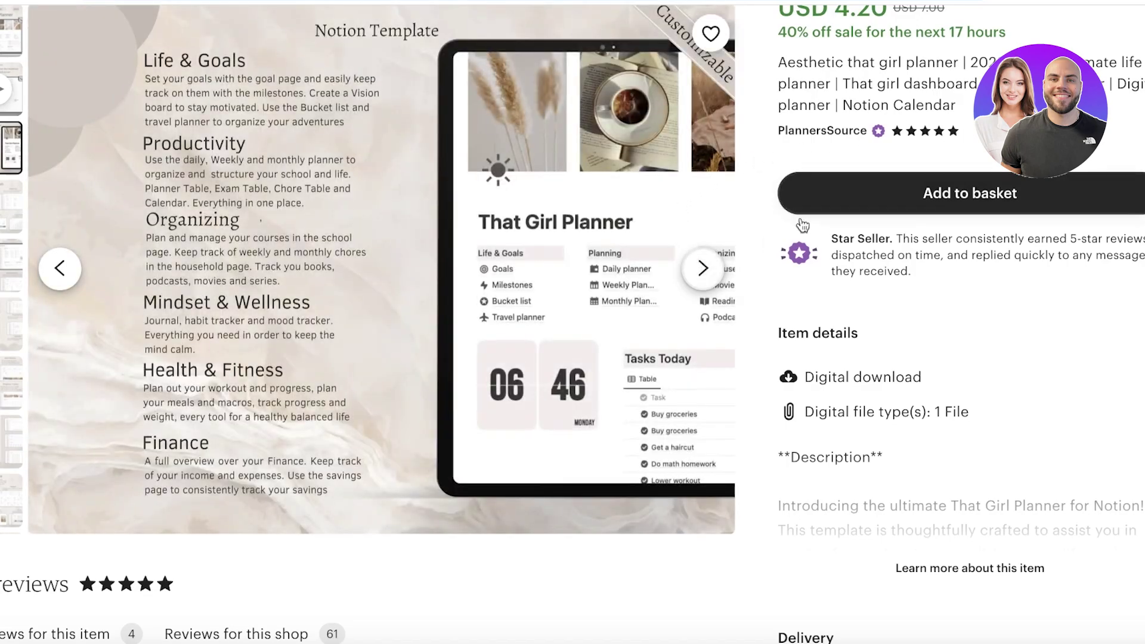
left_click(703, 273)
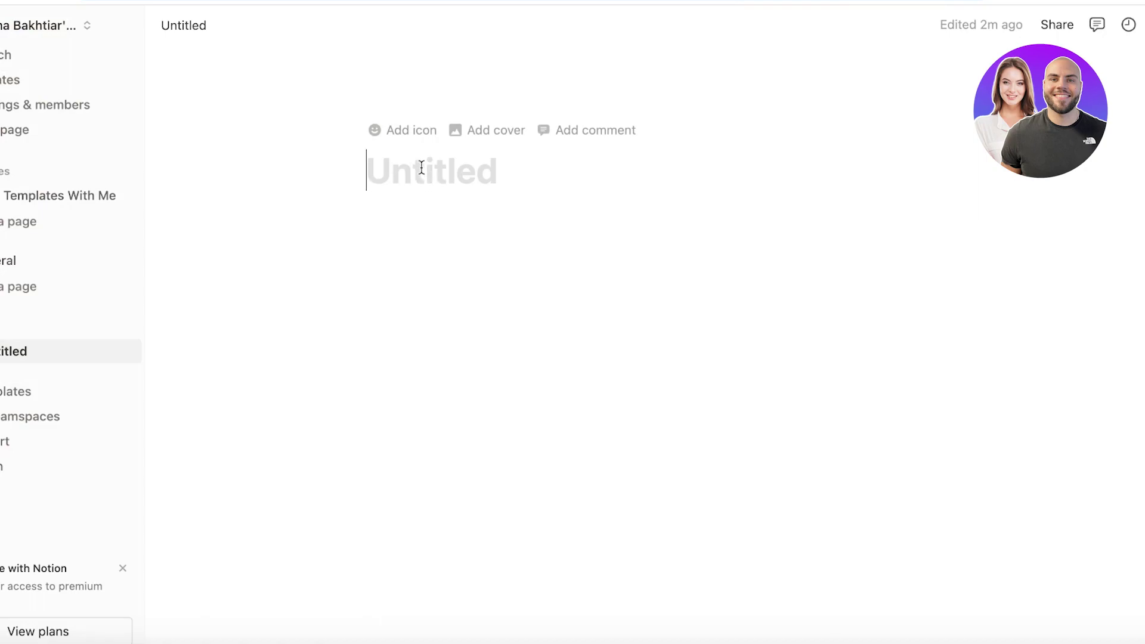
Give the untitled page the starry nebula cover image
type("A")
key("BackSpace")
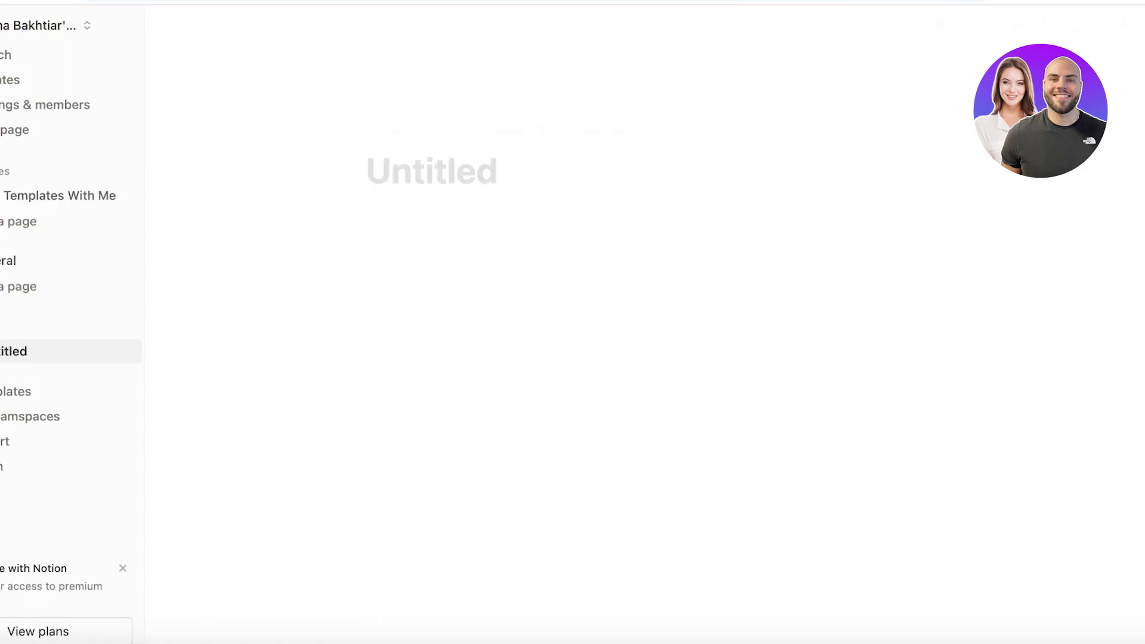
left_click(505, 133)
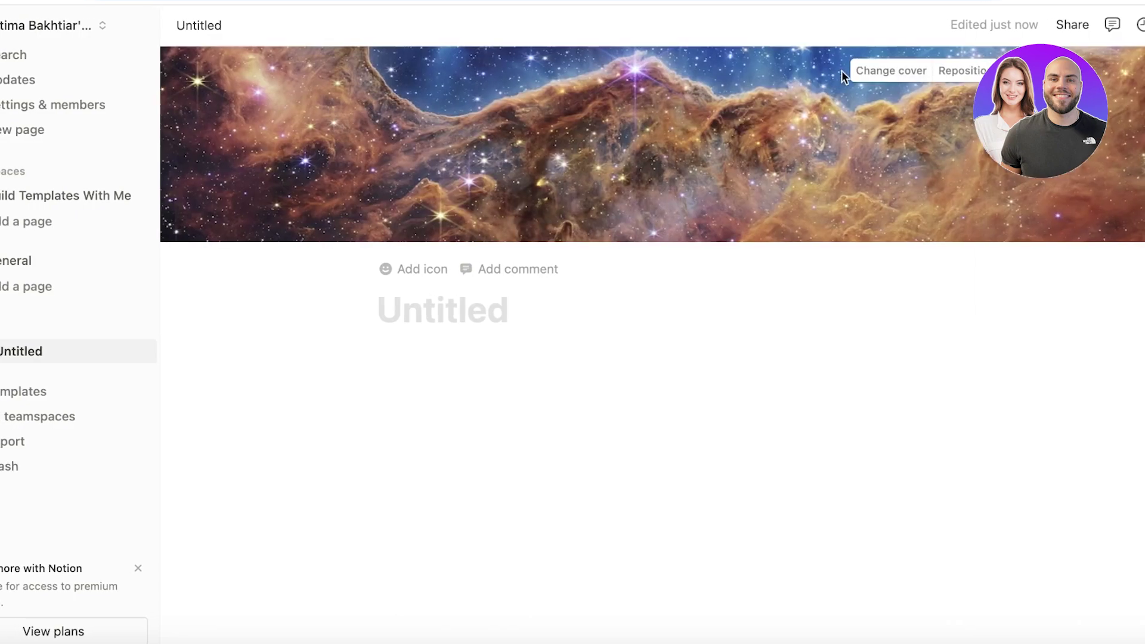
left_click(873, 71)
left_click(451, 289)
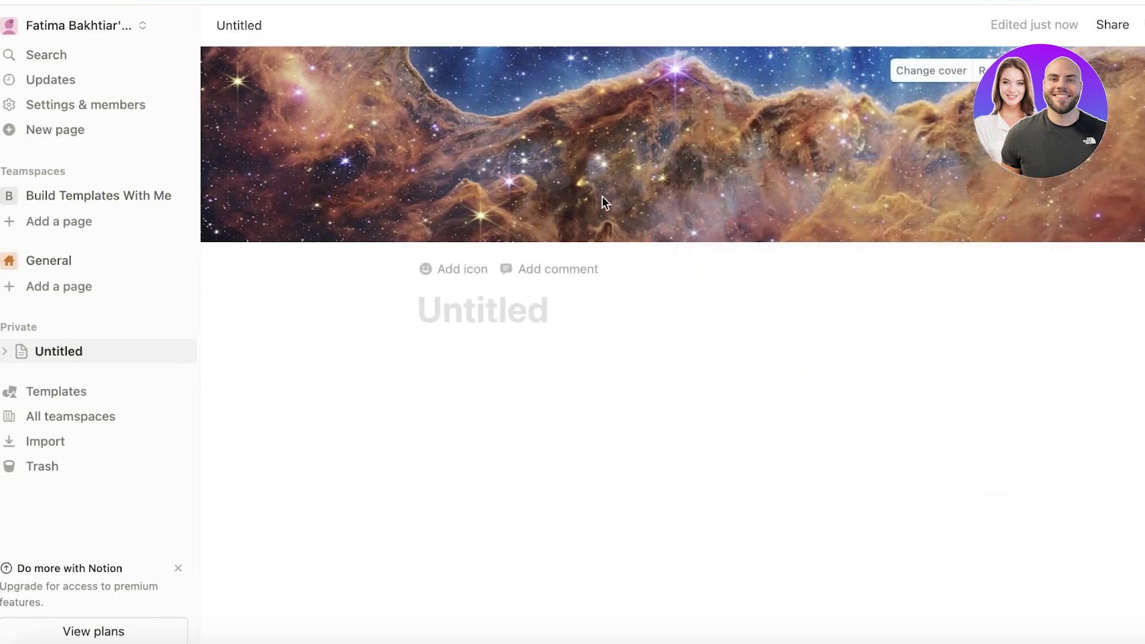
Title the page 'Weekly Planner' and start a new line below it
left_click(506, 302)
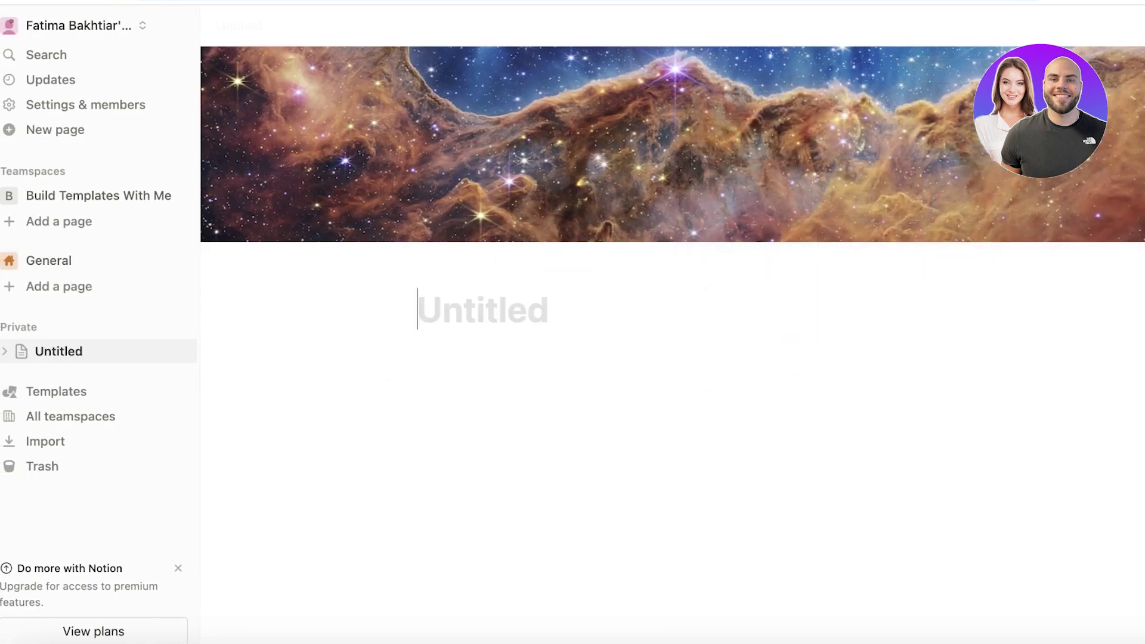
type("T")
key("BackSpace")
type("Weekly Planner")
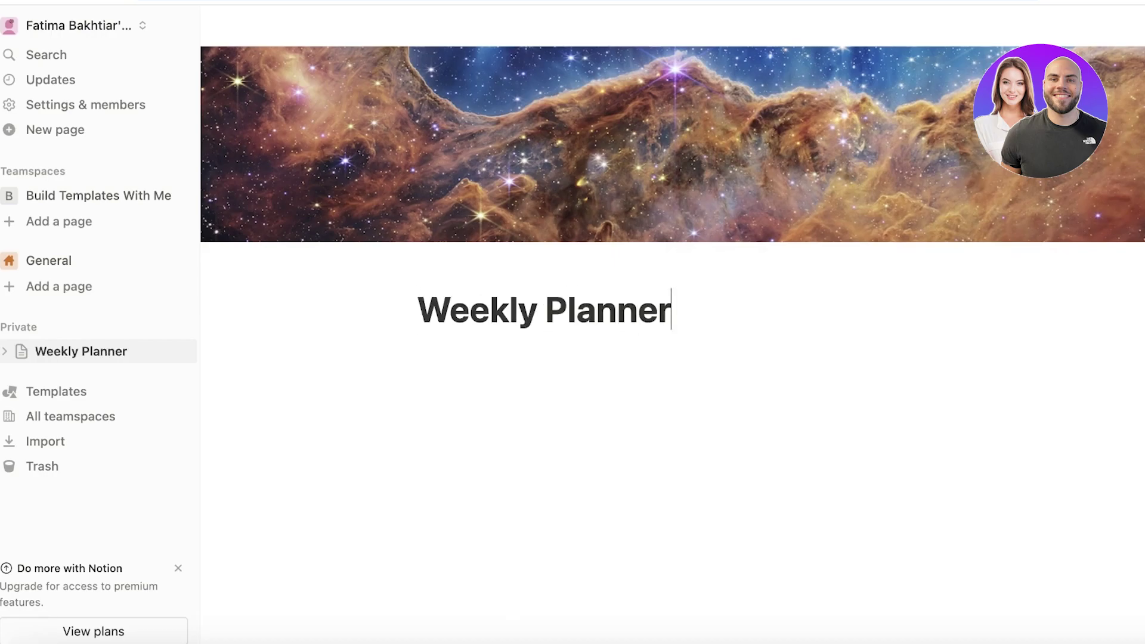
key("Return")
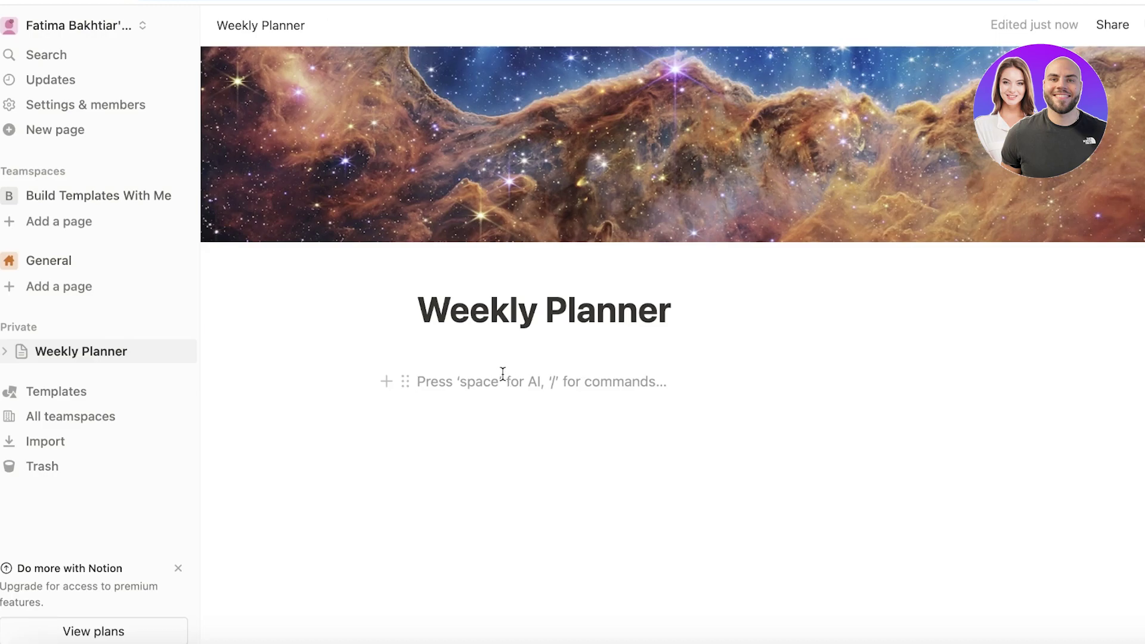
Remove the extra empty block and insert a 4 columns layout using /col
key("BackSpace")
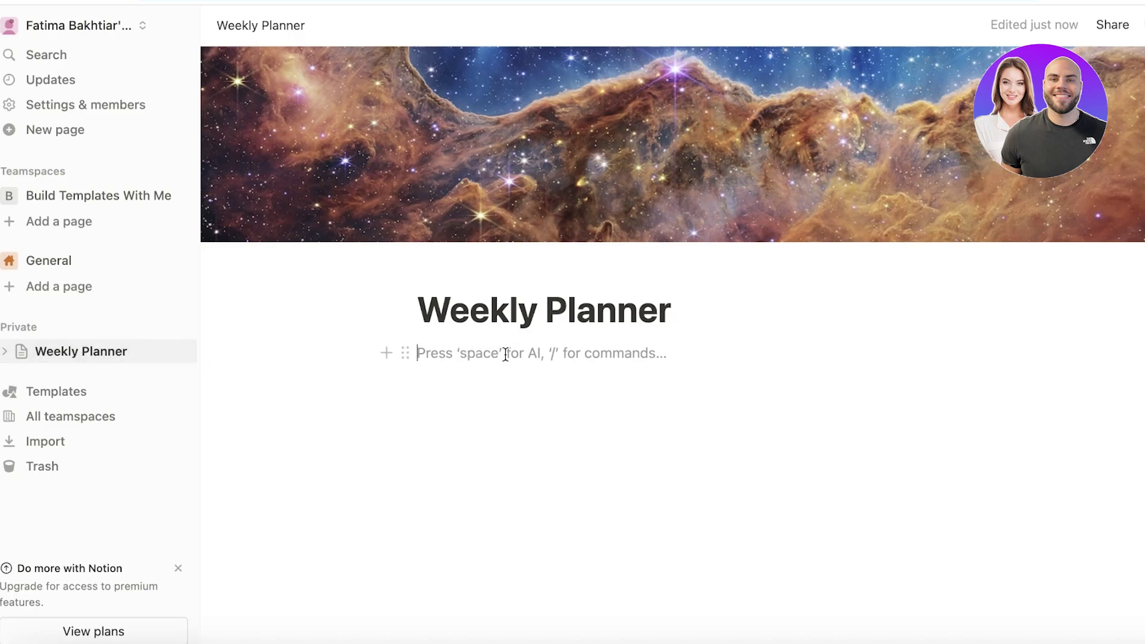
type("/")
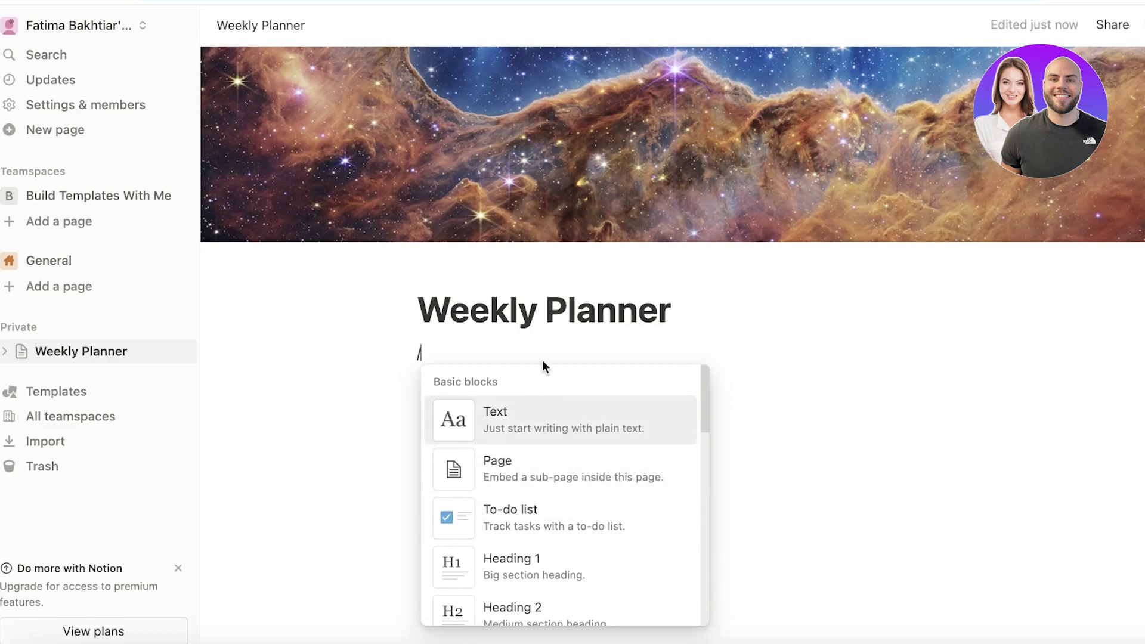
type("col")
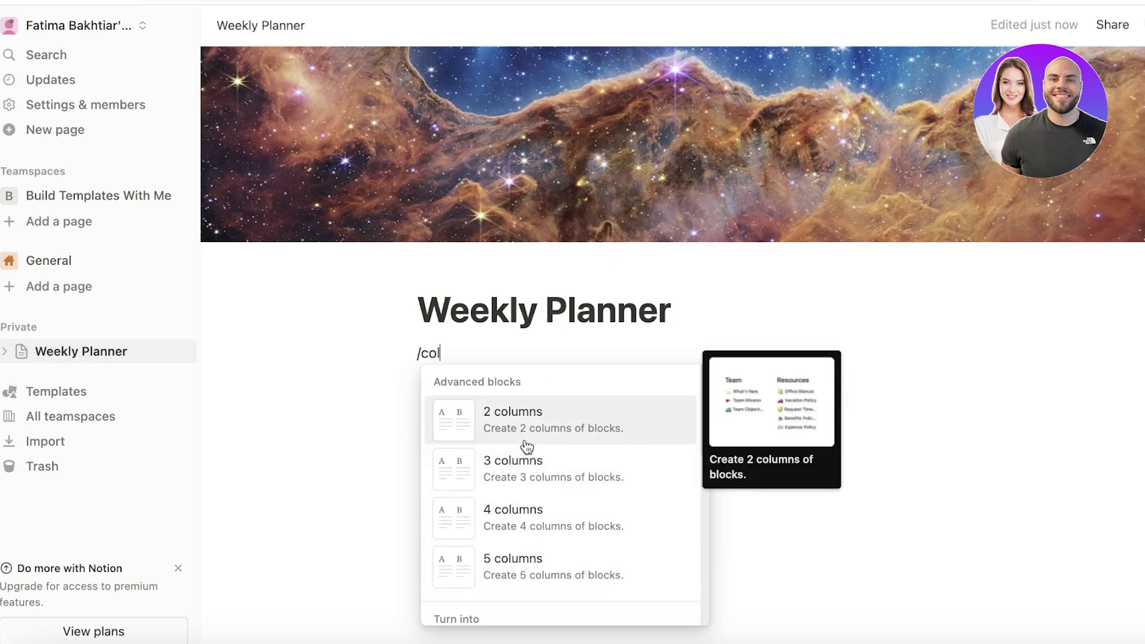
left_click(510, 511)
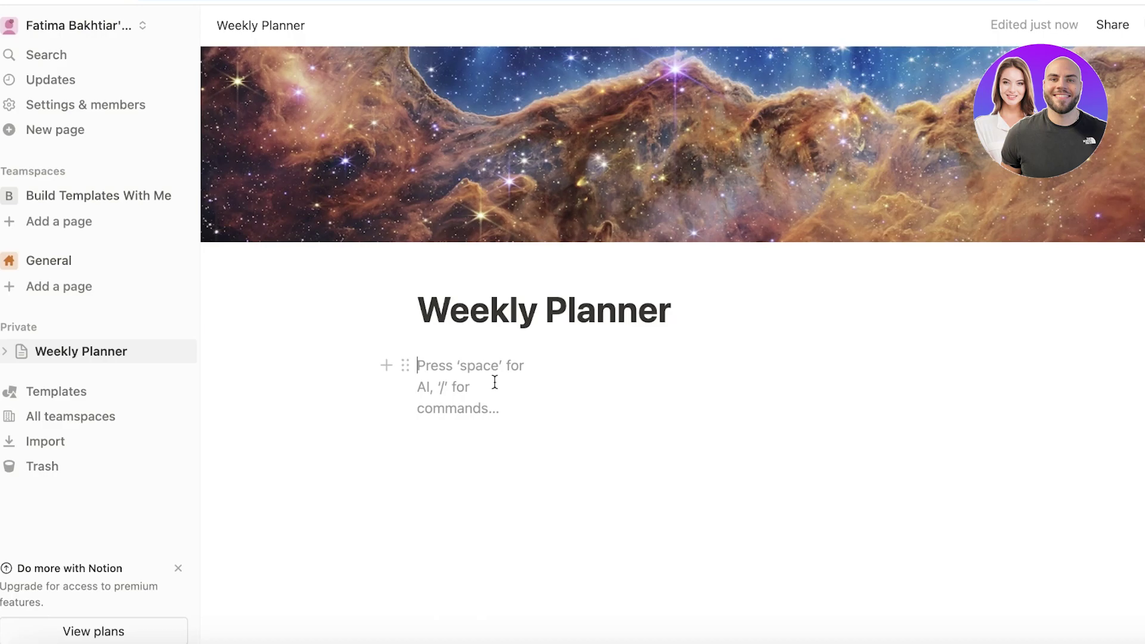
Label the columns Monday, Tuesday, Wednesday and Thursday, correcting the Thursday spelling
type("Monda")
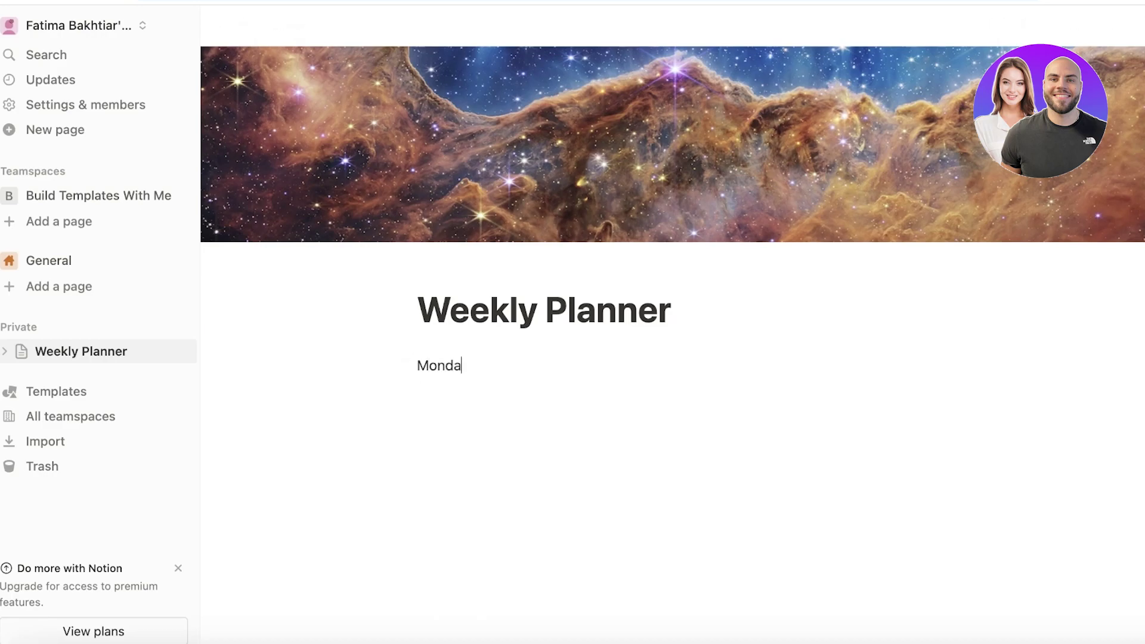
type("y")
left_click(616, 364)
type("Tuesday")
left_click(764, 370)
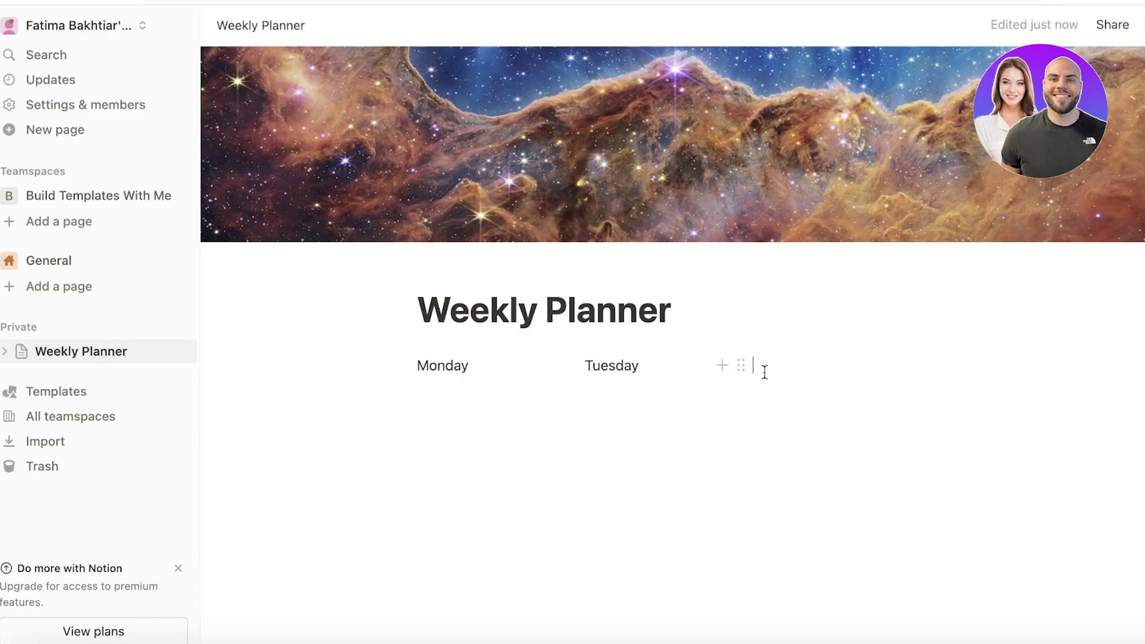
type("Wednesday")
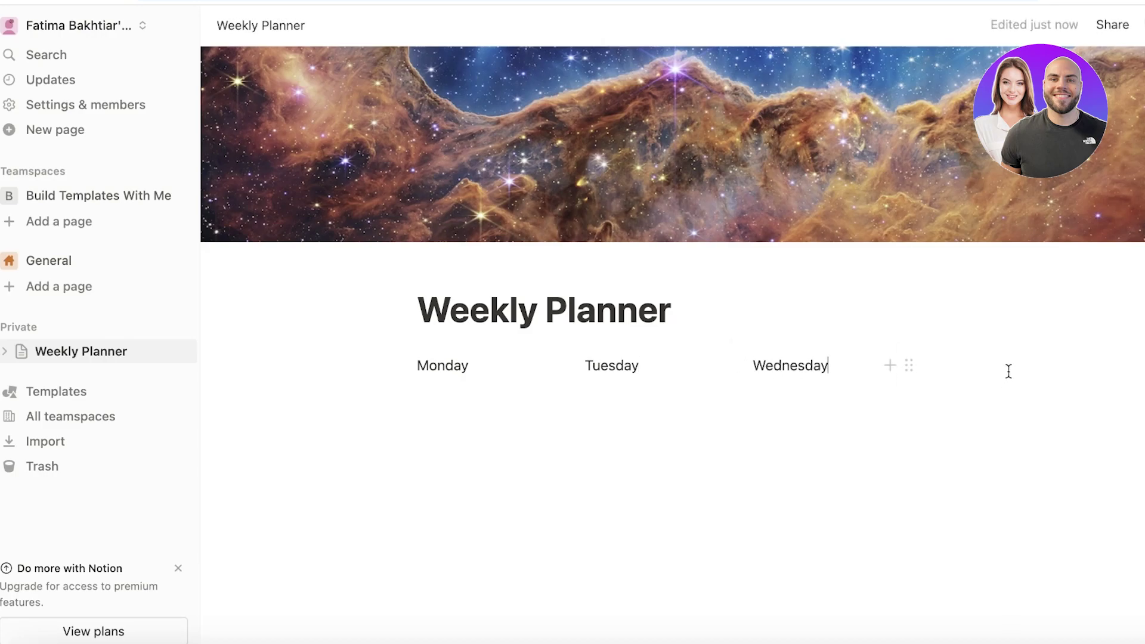
left_click(1005, 367)
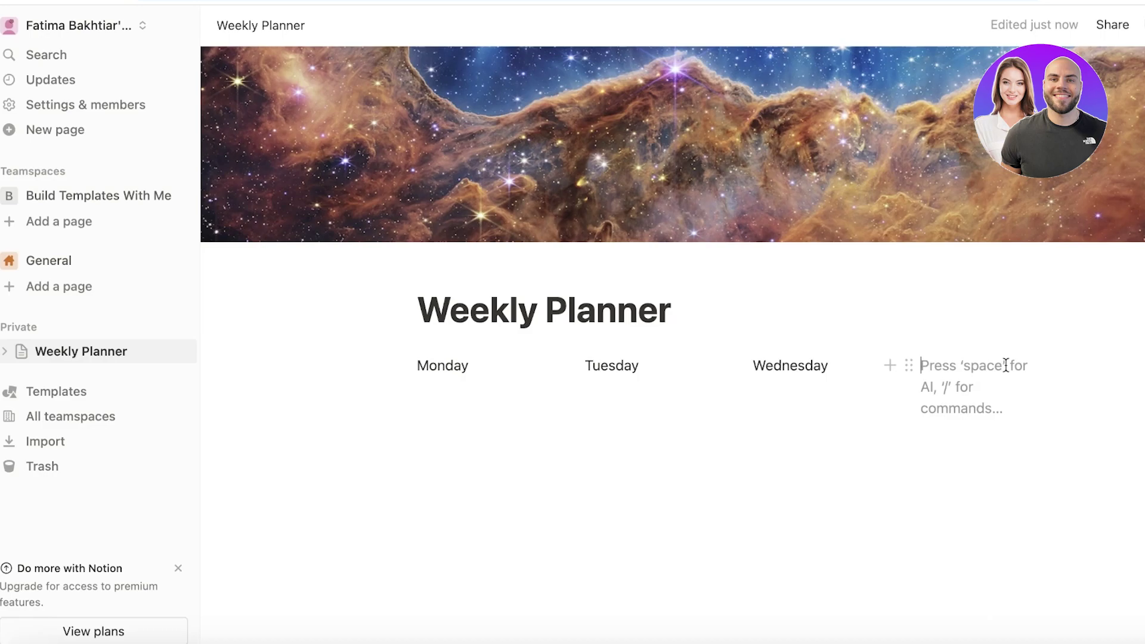
type("Thursday")
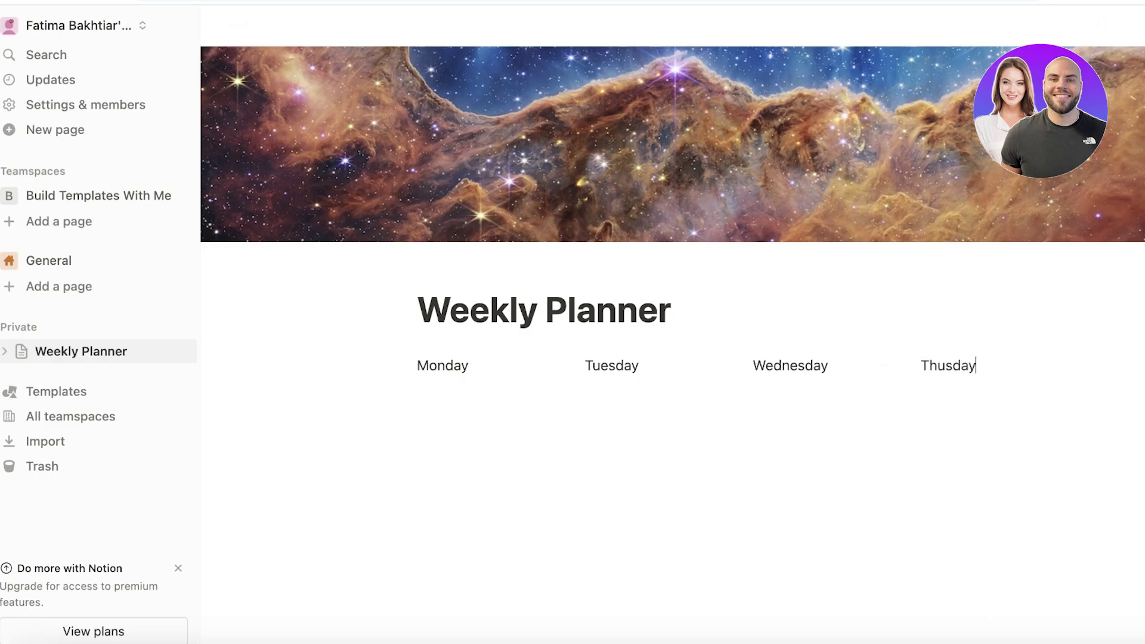
key("Left")
key("Left")
key("Left")
key("Left")
key("Left")
type("r")
Add an empty line below the columns and put the caret at the start of Monday
left_click(460, 489)
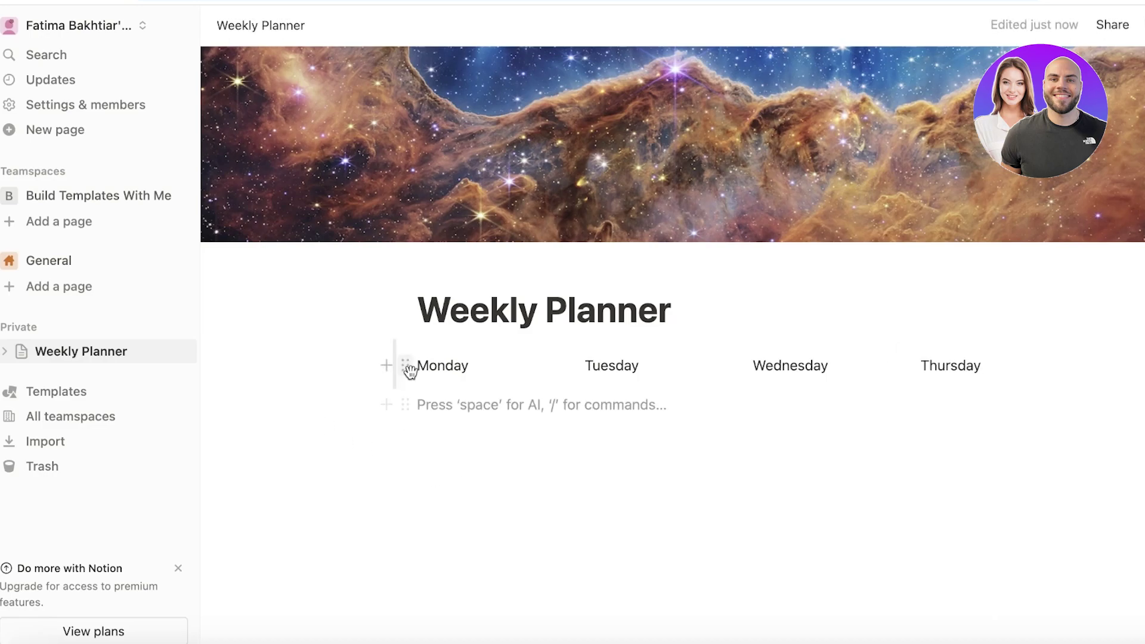
left_click(519, 363)
right_click(519, 361)
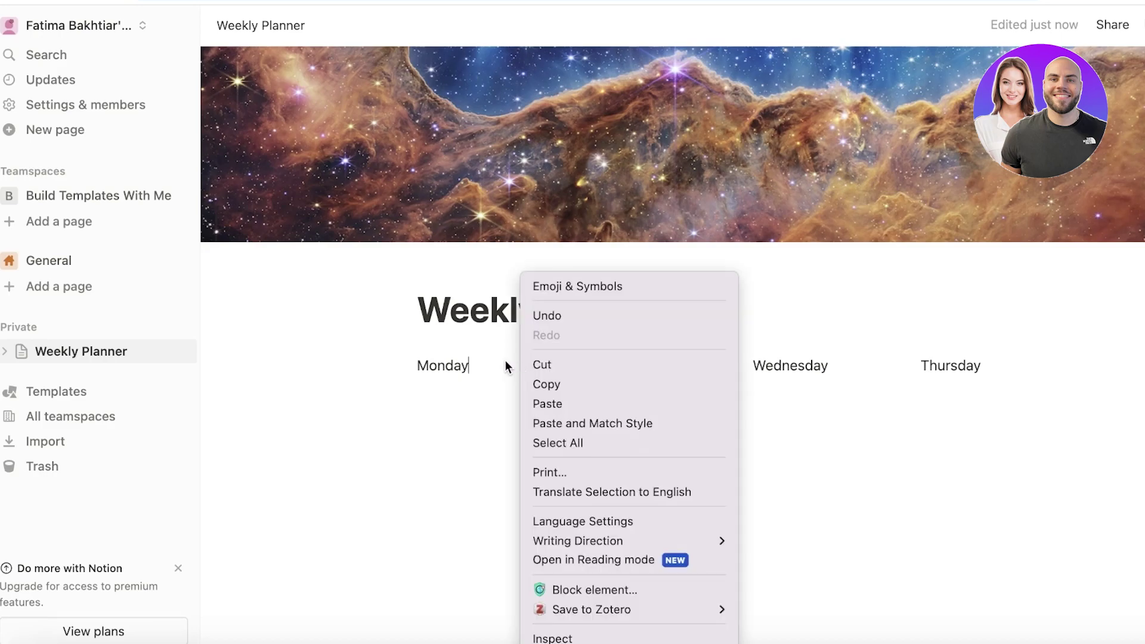
left_click(506, 361)
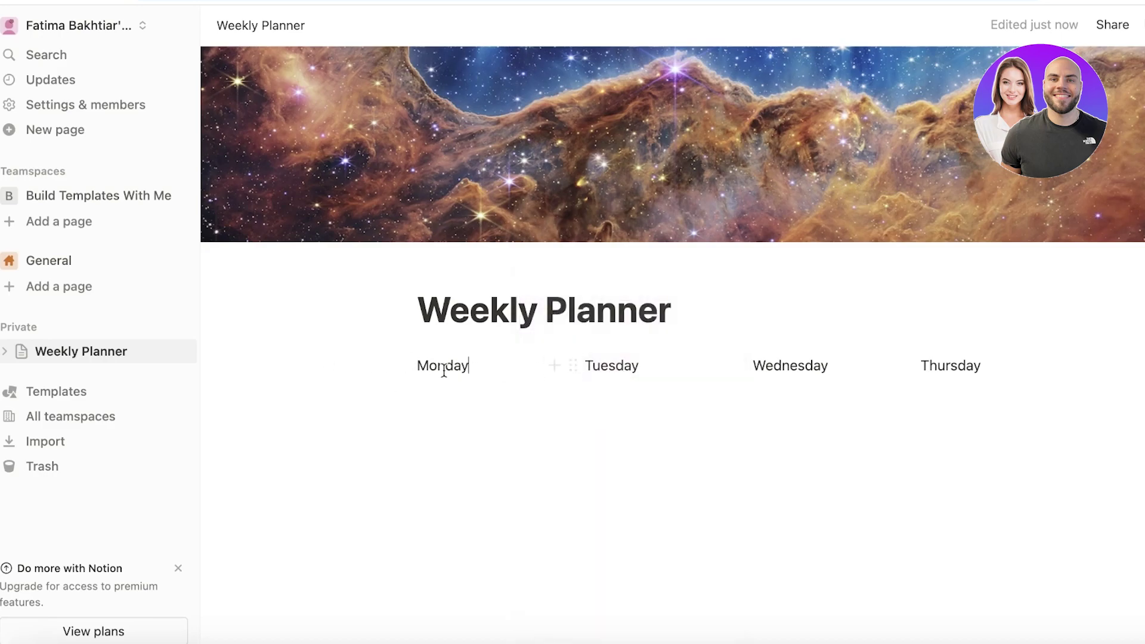
left_click(357, 366)
scroll(535, 367, "down", 1)
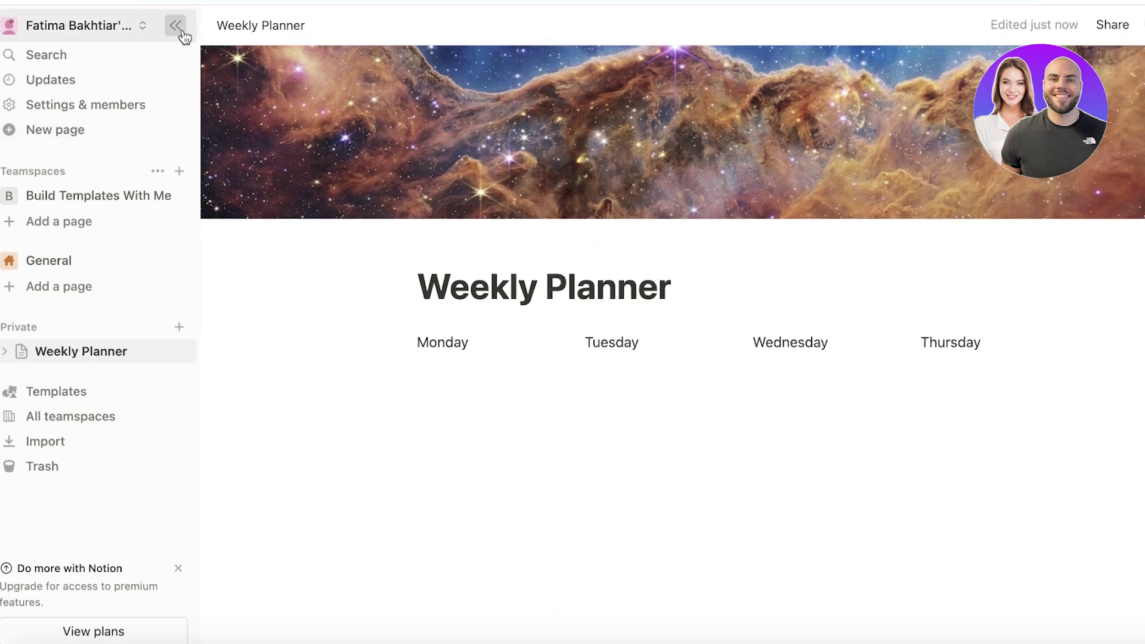
Collapse the sidebar and widen the Monday–Thursday columns across the full page width
left_click(180, 33)
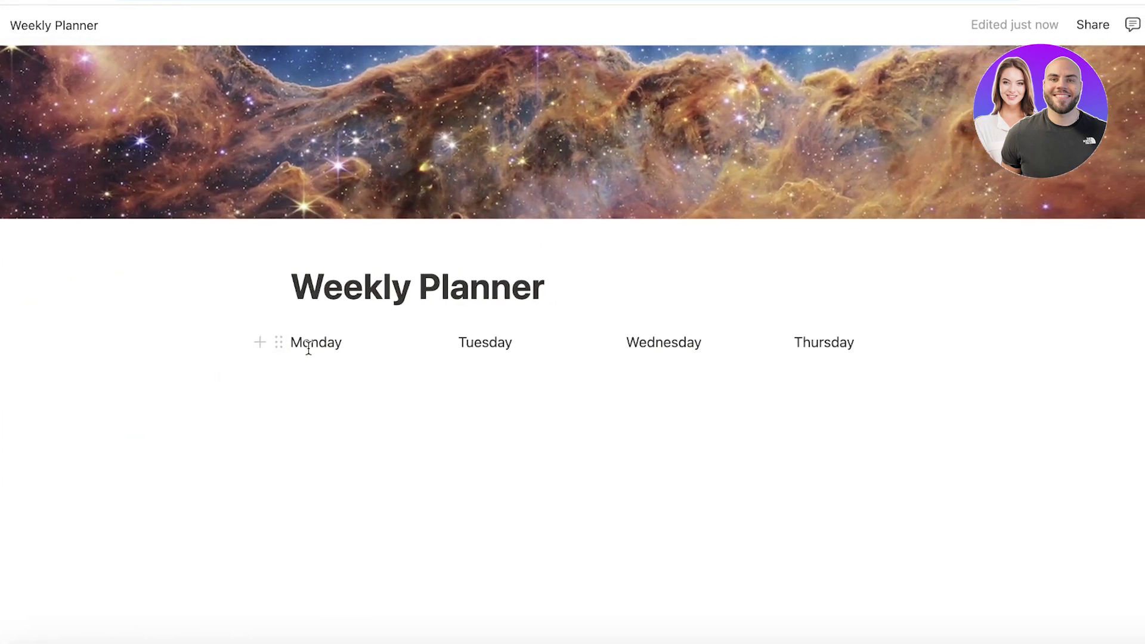
left_click(436, 372)
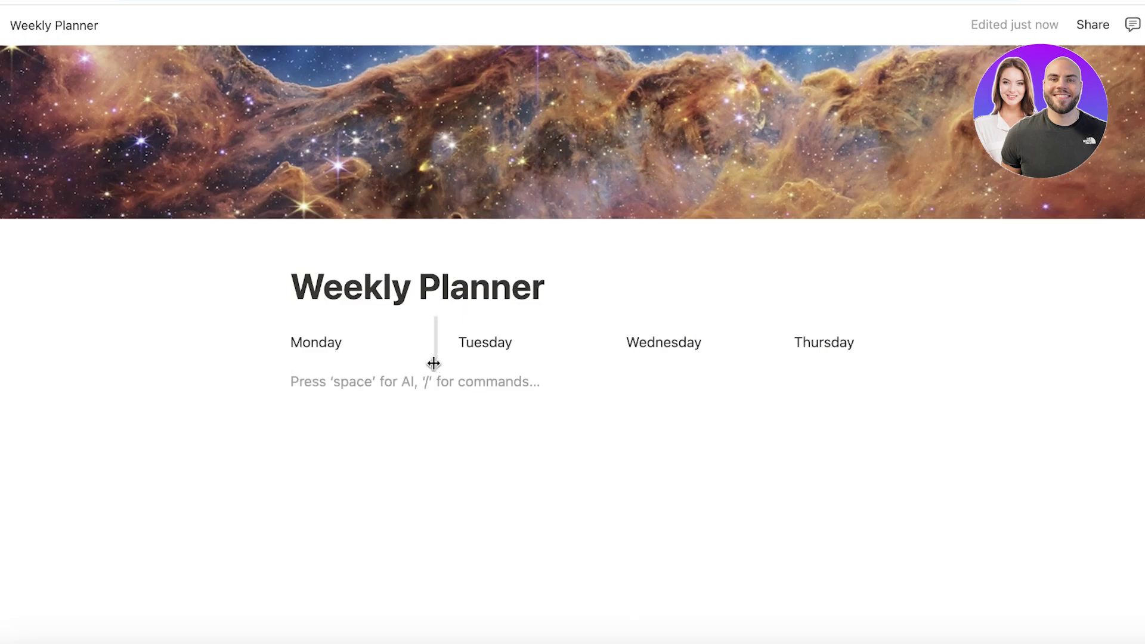
left_click_drag(433, 364, 484, 364)
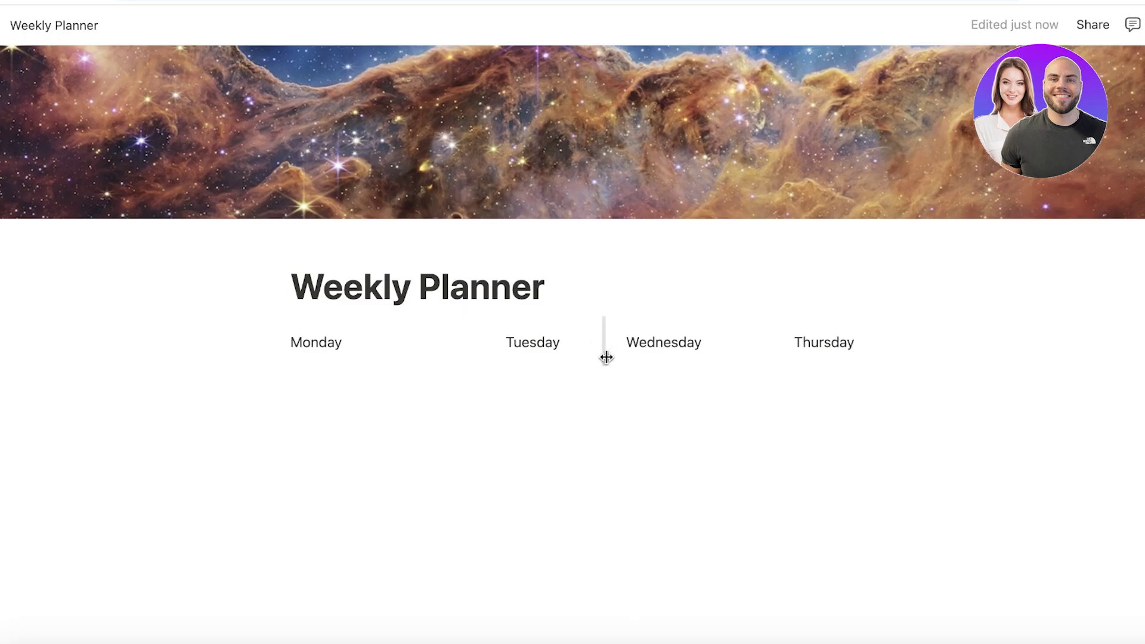
left_click_drag(607, 358, 684, 361)
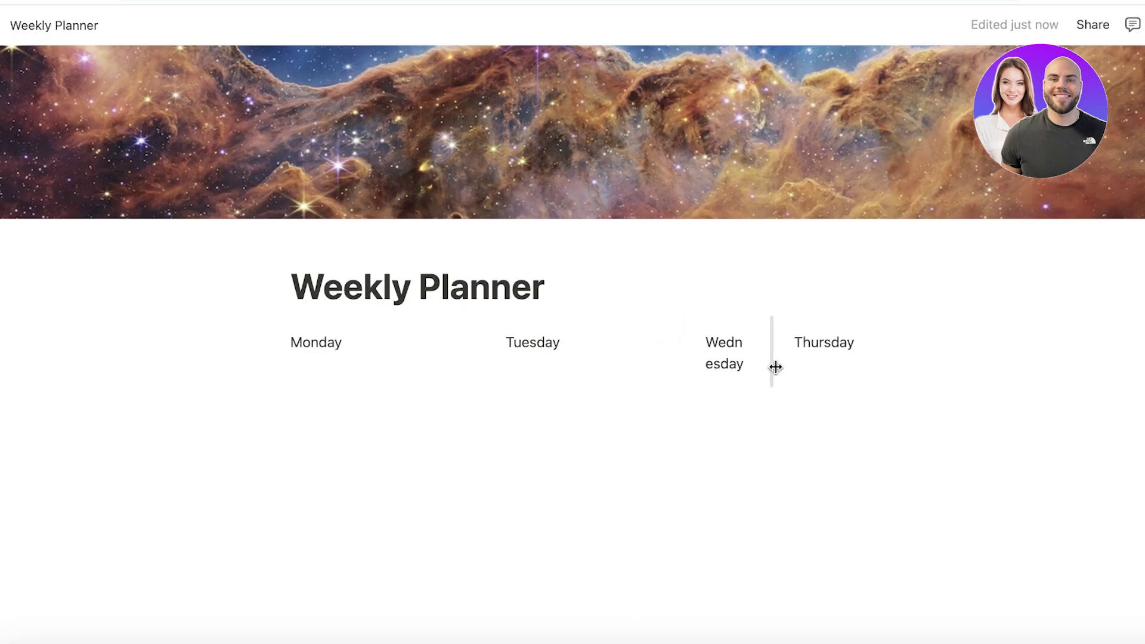
left_click_drag(832, 372, 1050, 360)
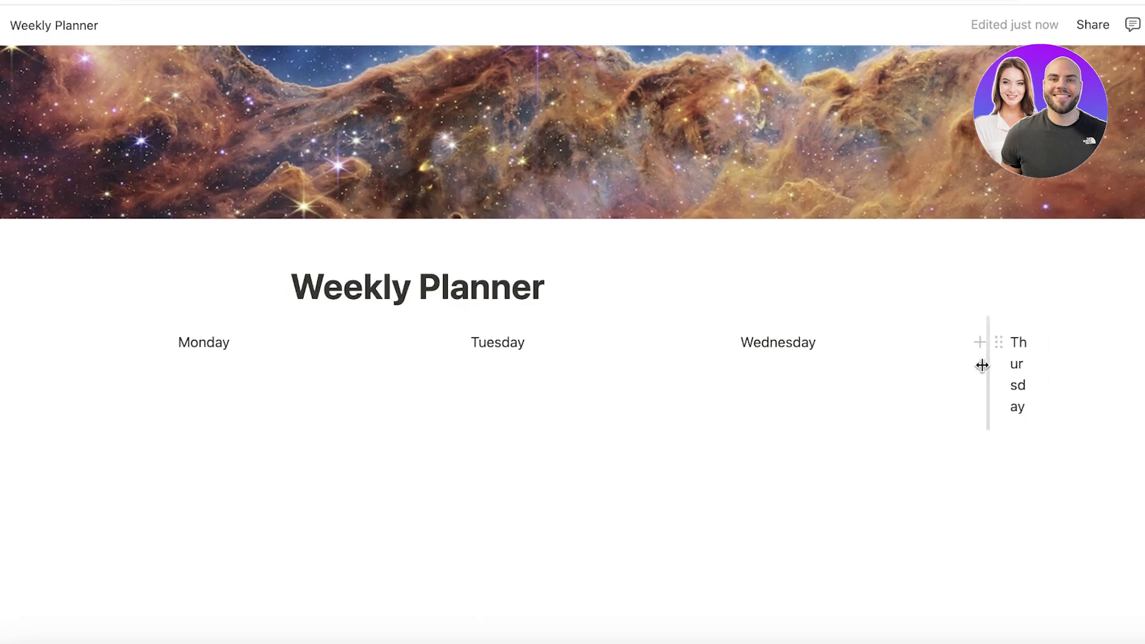
left_click_drag(983, 366, 914, 365)
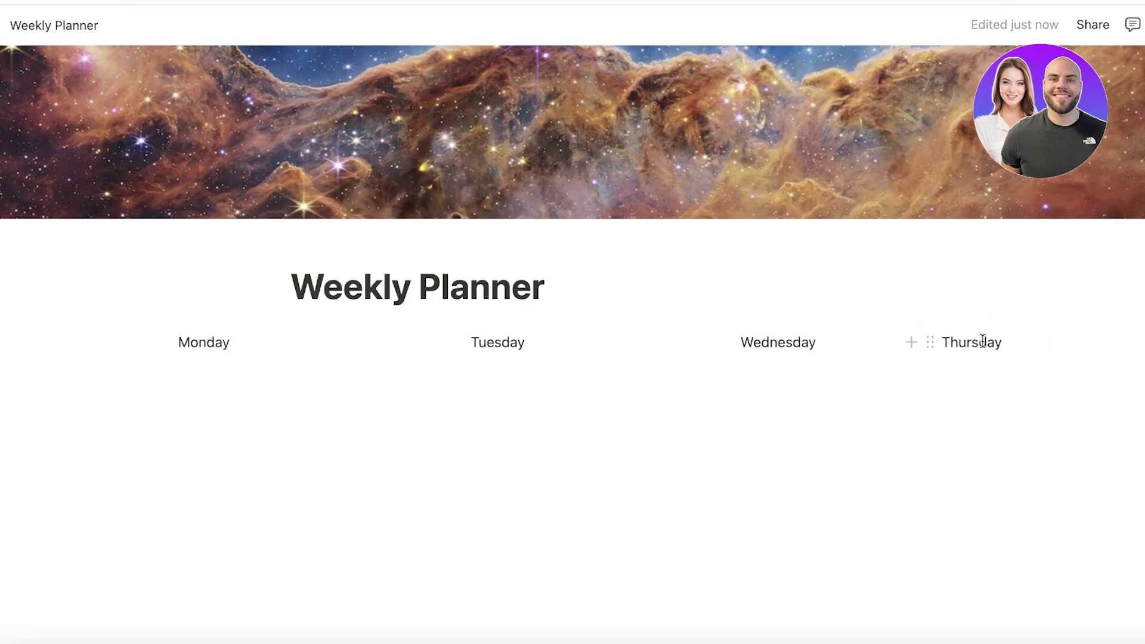
left_click_drag(1050, 342, 1091, 340)
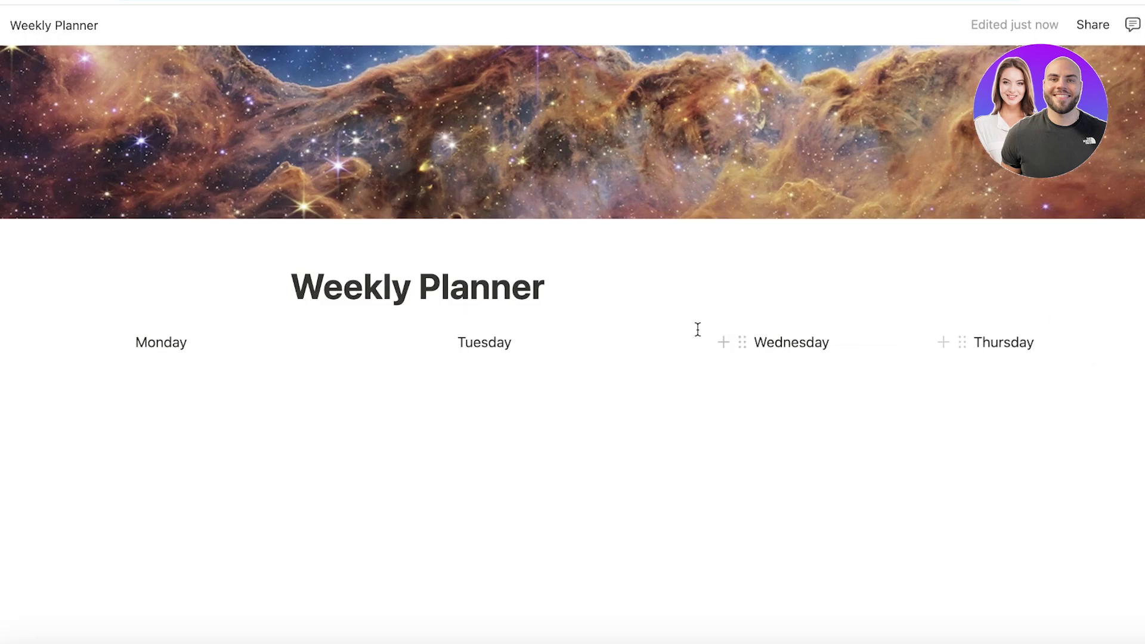
Fine-tune the column widths so Monday through Thursday are evenly spaced
left_click_drag(734, 327, 689, 322)
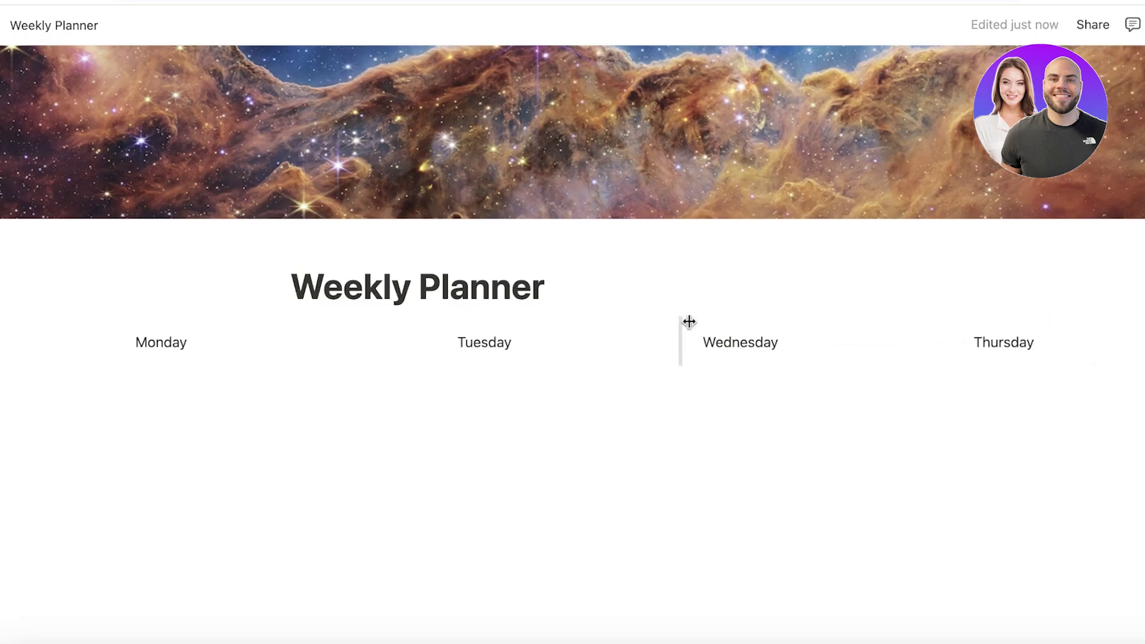
left_click(294, 345)
left_click_drag(417, 324, 380, 326)
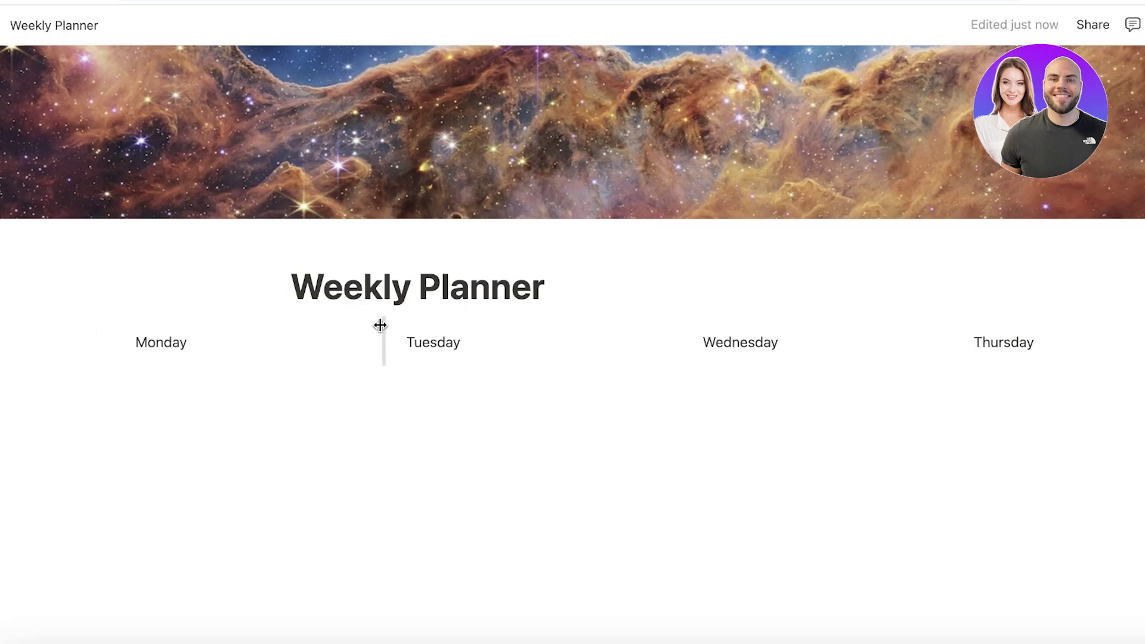
left_click_drag(672, 322, 654, 325)
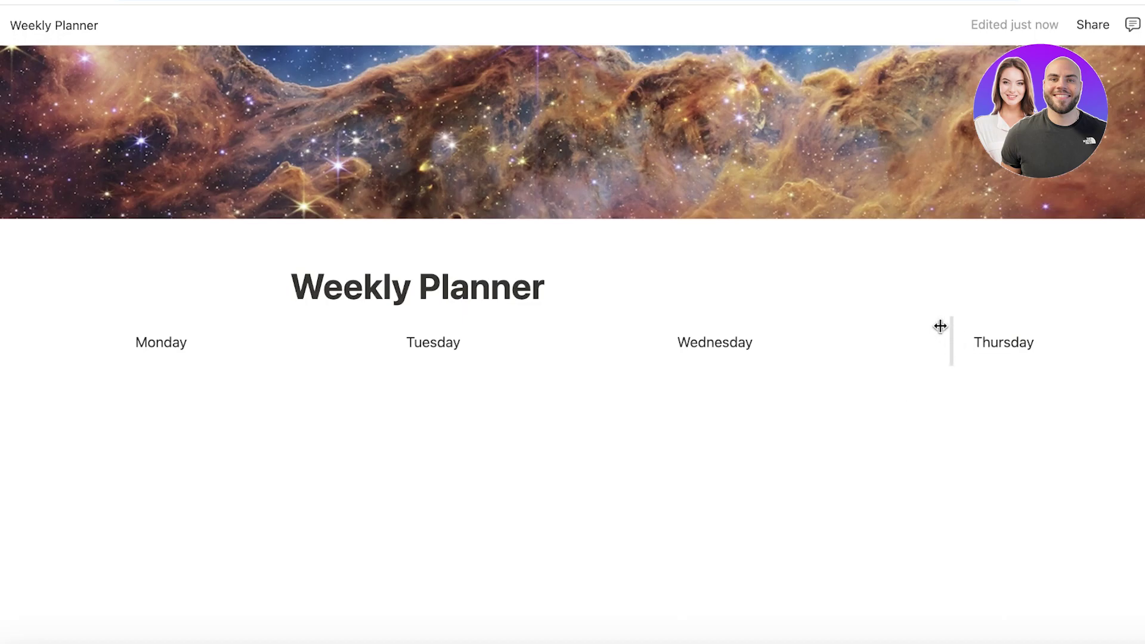
left_click_drag(940, 325, 901, 325)
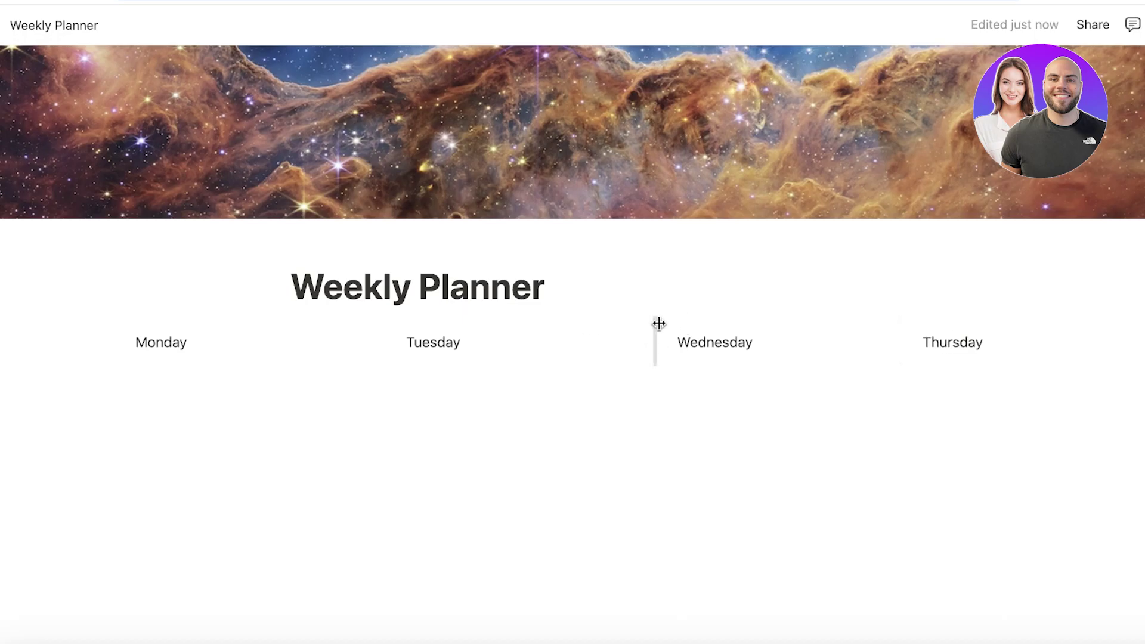
left_click_drag(659, 324, 643, 324)
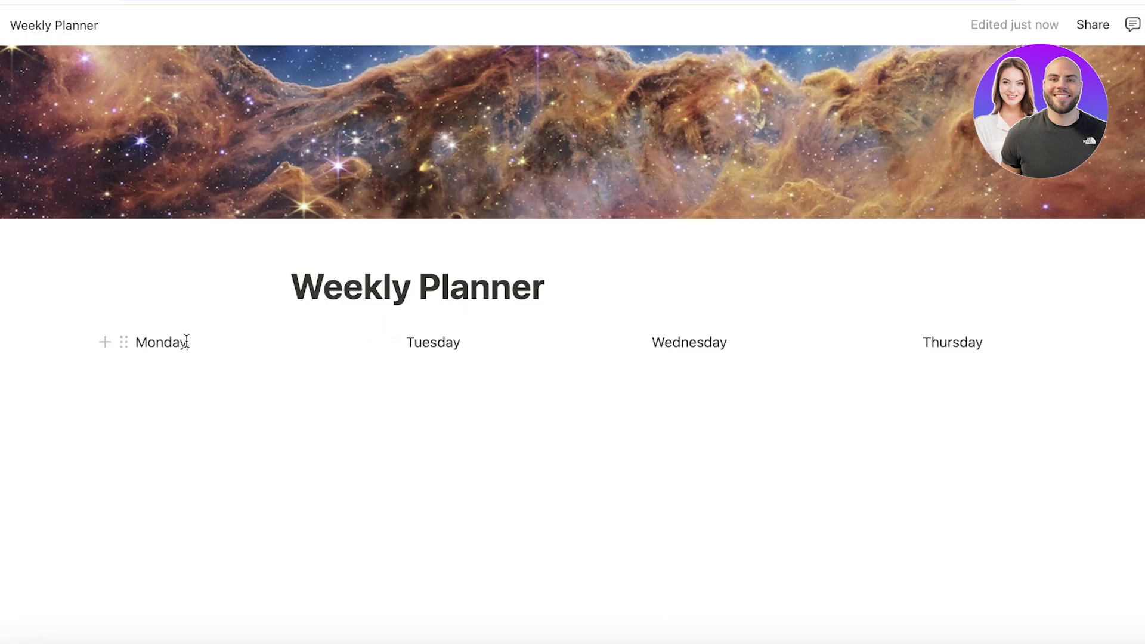
Turn Monday into a to-do, undo it back to plain text, and start a line beneath it
double_click(155, 343)
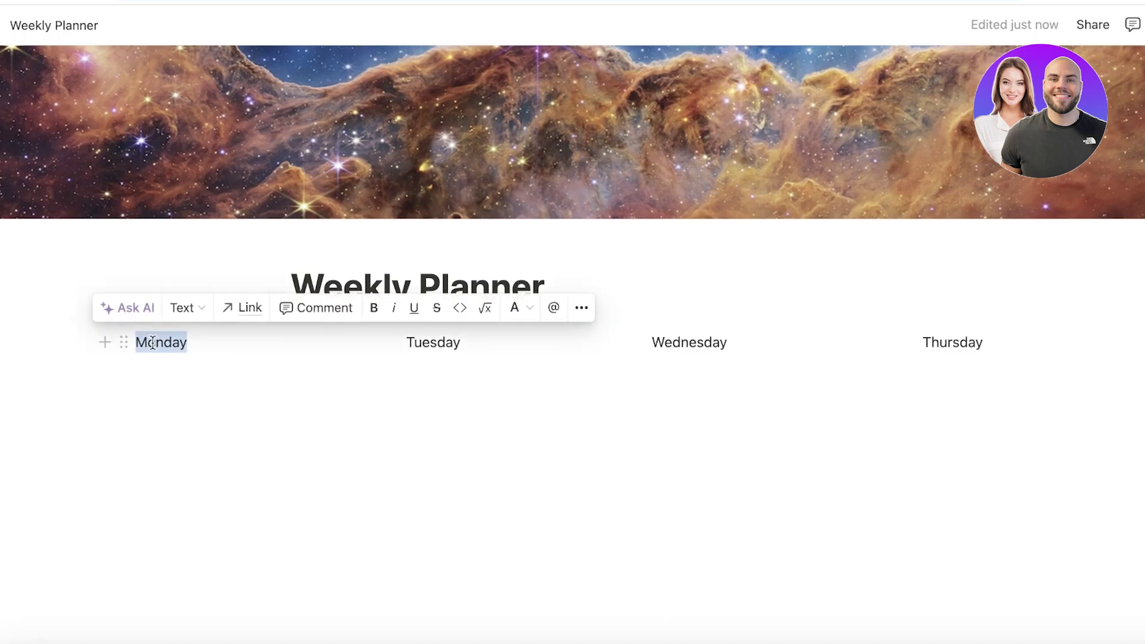
left_click(179, 309)
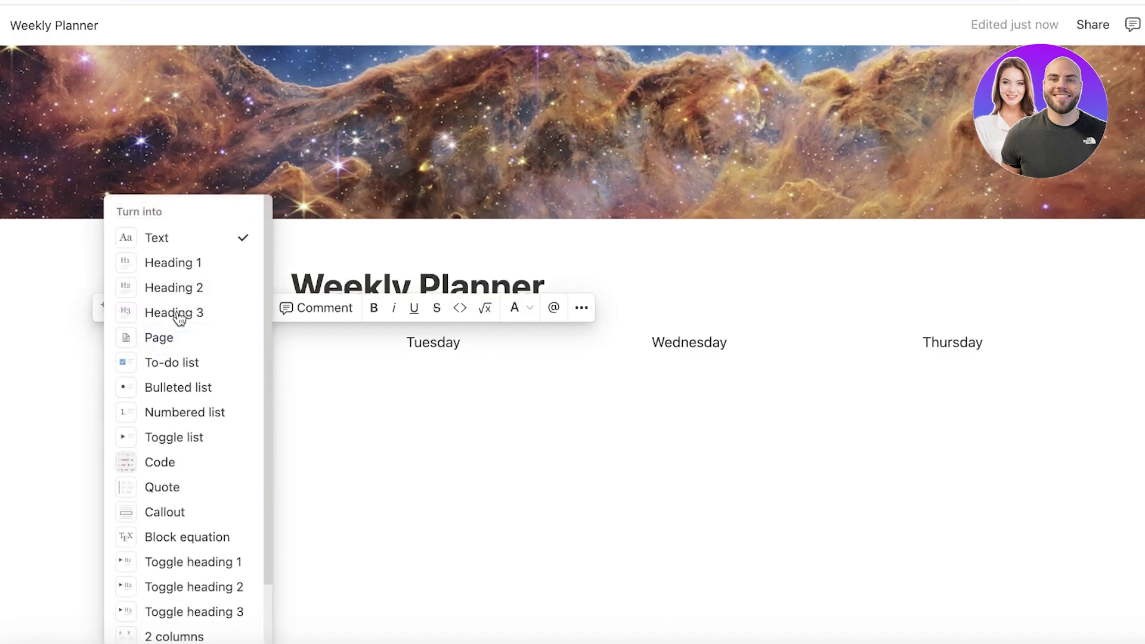
left_click(180, 365)
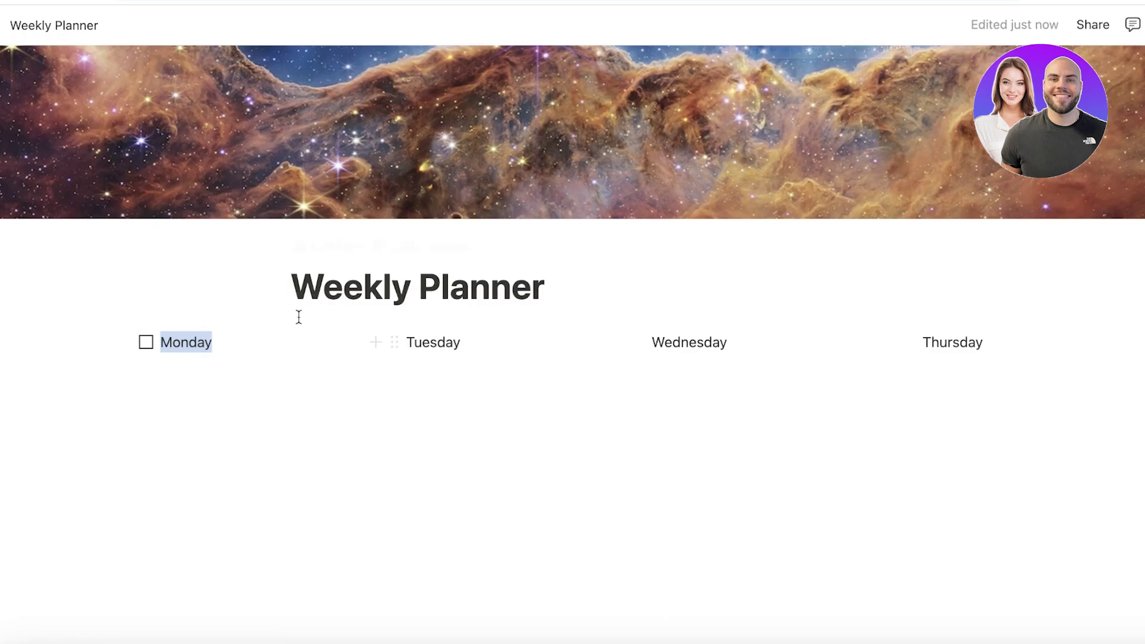
left_click(1143, 25)
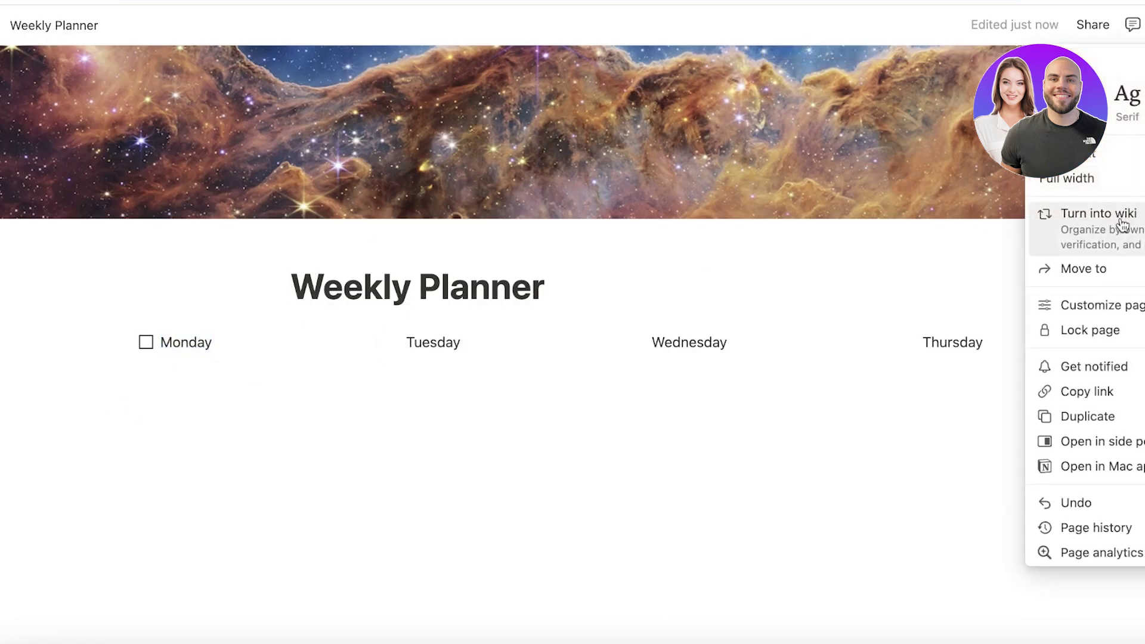
left_click(1108, 506)
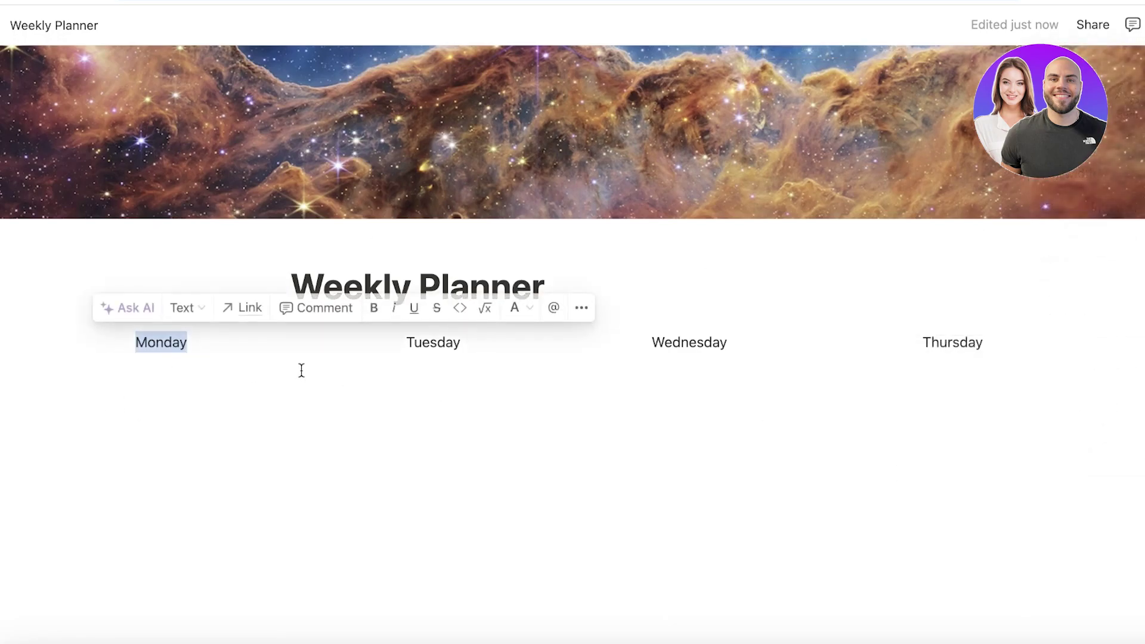
left_click(184, 364)
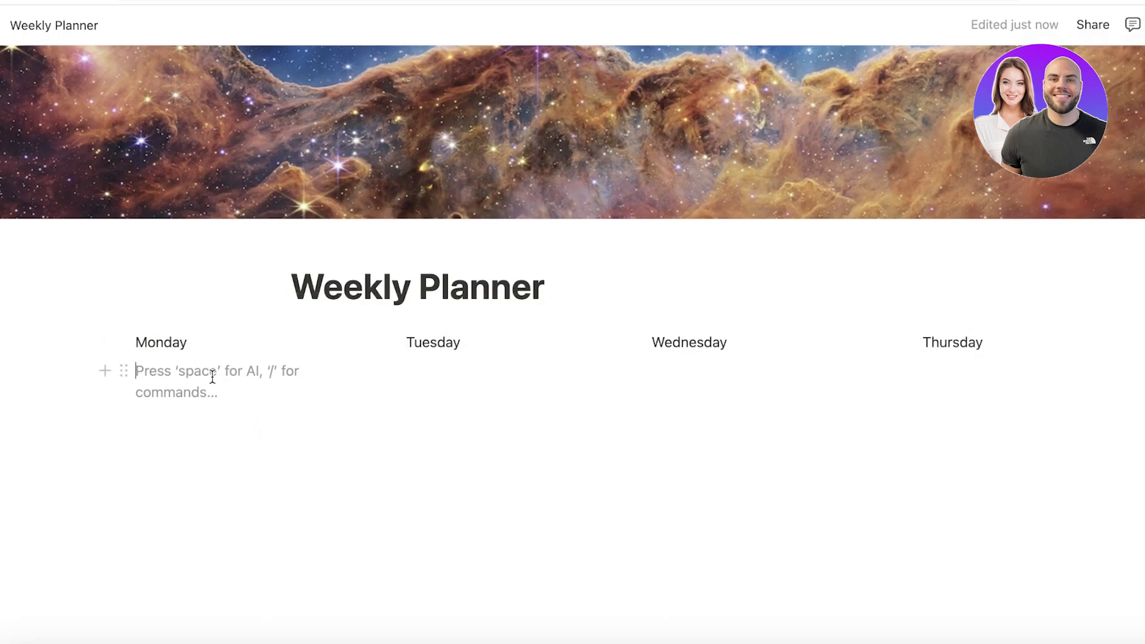
Add four 'To Do' checkbox items under Monday
right_click(212, 375)
left_click(172, 371)
type("/")
left_click(191, 533)
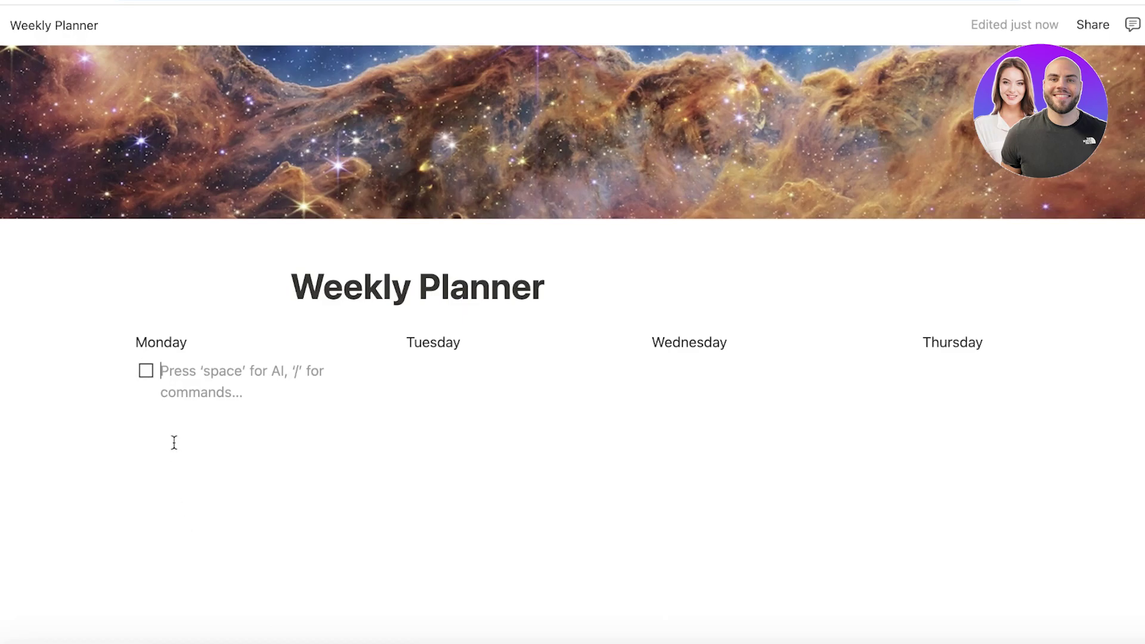
type("To ")
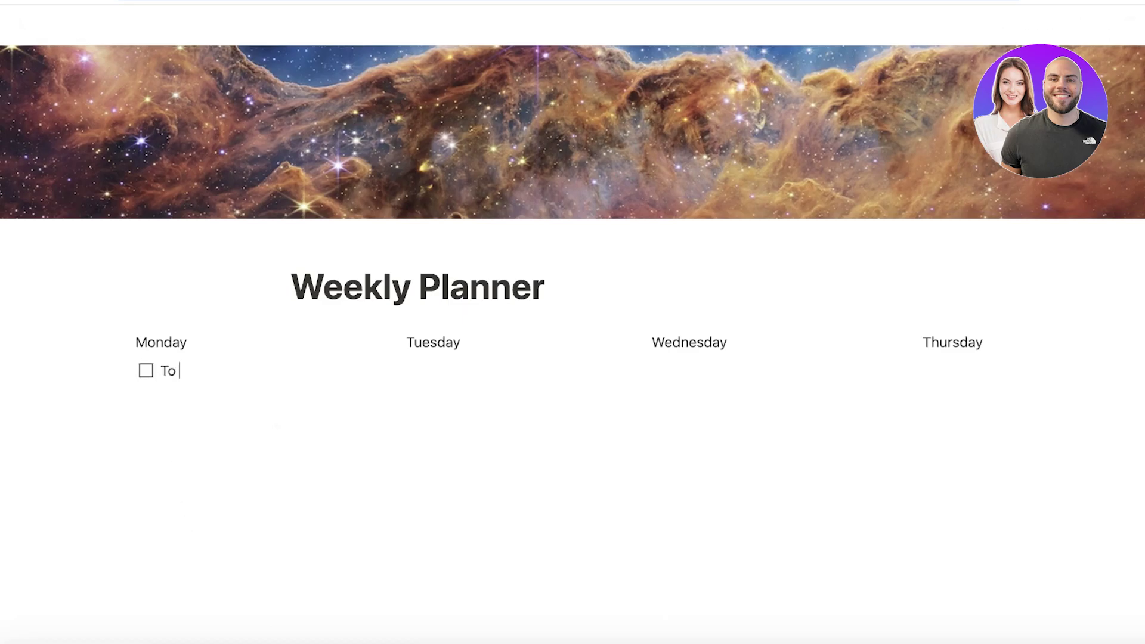
type("Do")
key("Return")
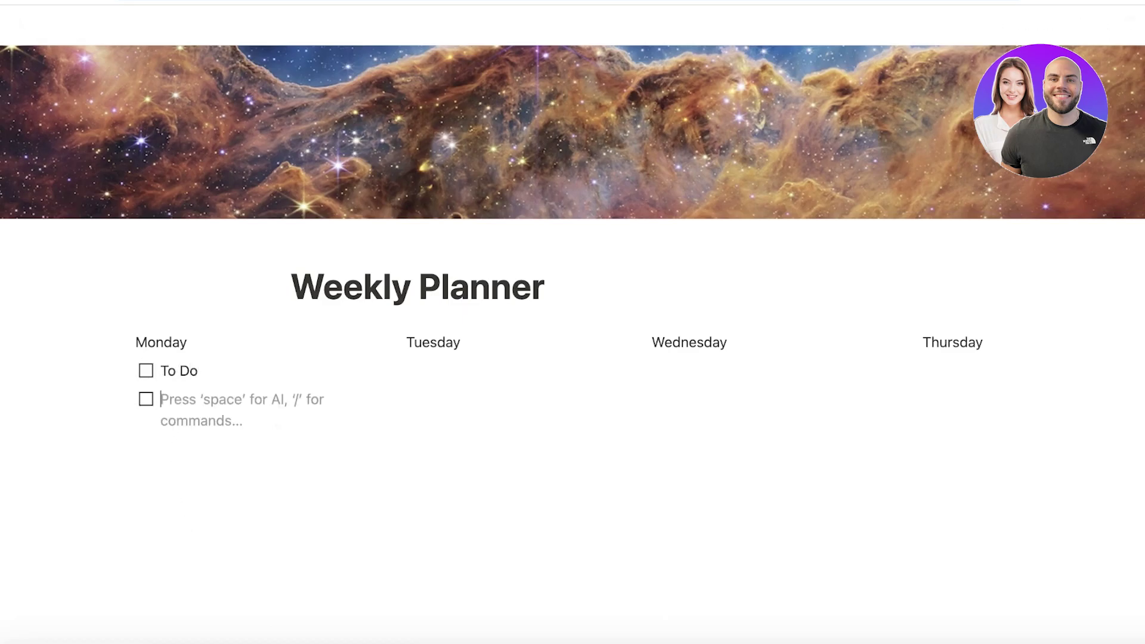
type("To Do")
key("Return")
type("To")
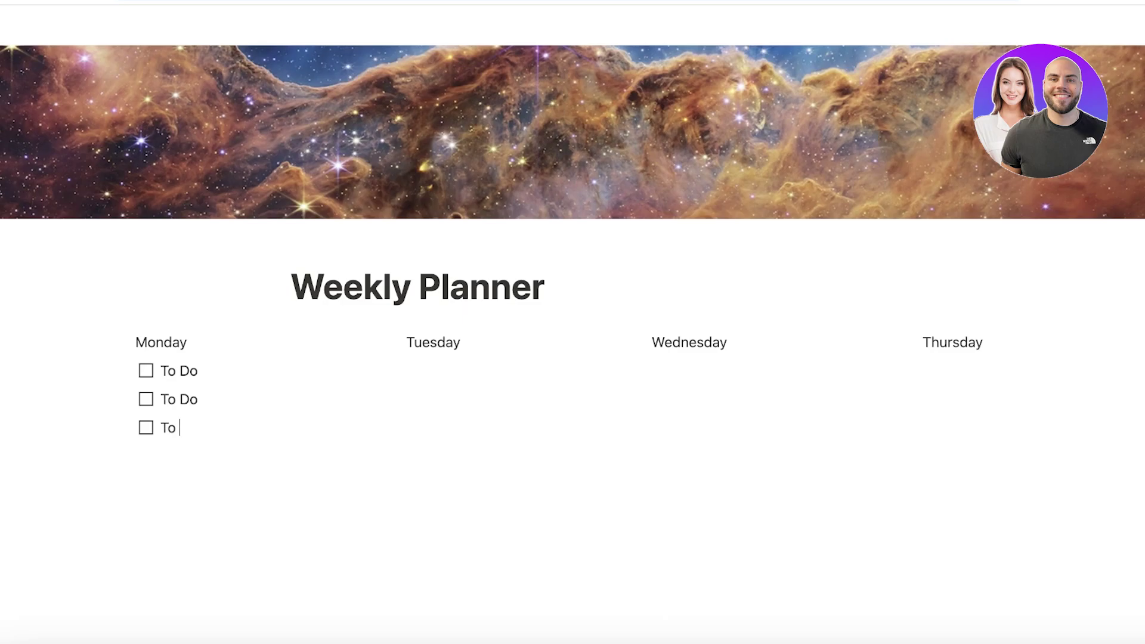
key("Return")
type("To Do")
Add four 'To do' checkbox items under Tuesday and remove the extra empty line
left_click(486, 374)
type("To do")
key("Return")
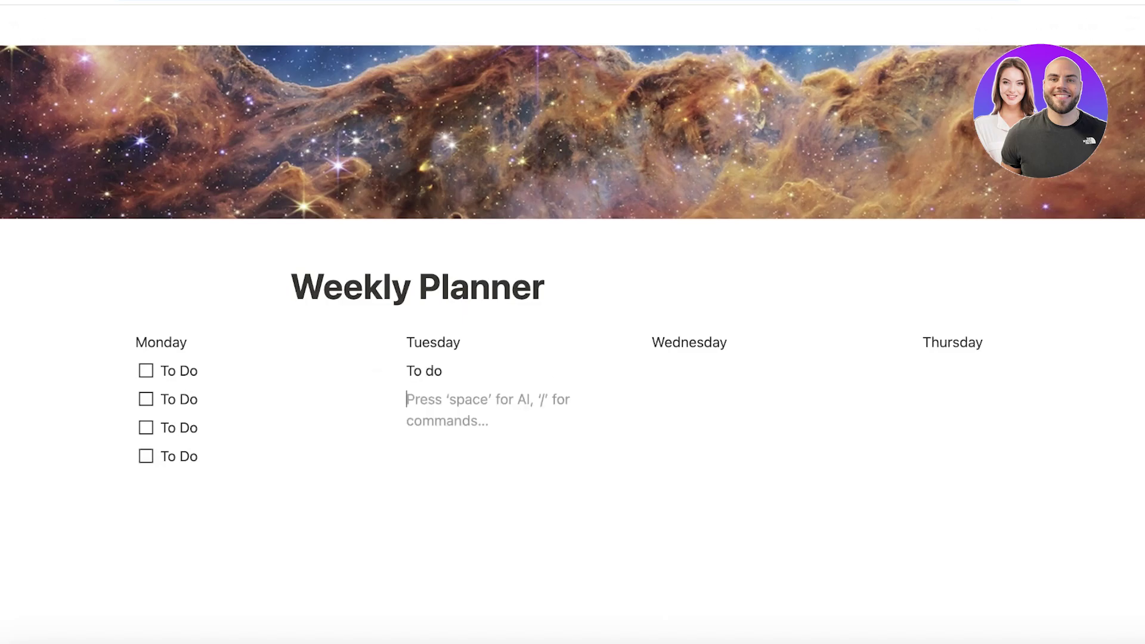
key("BackSpace")
key("BackSpace")
type("/")
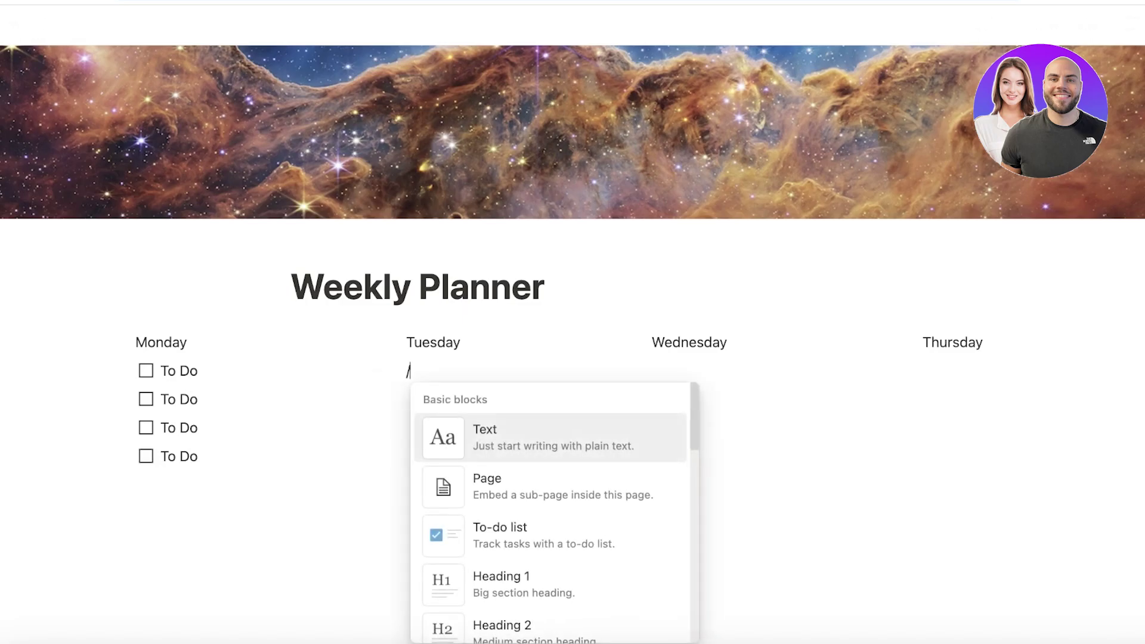
left_click(481, 548)
type("To do")
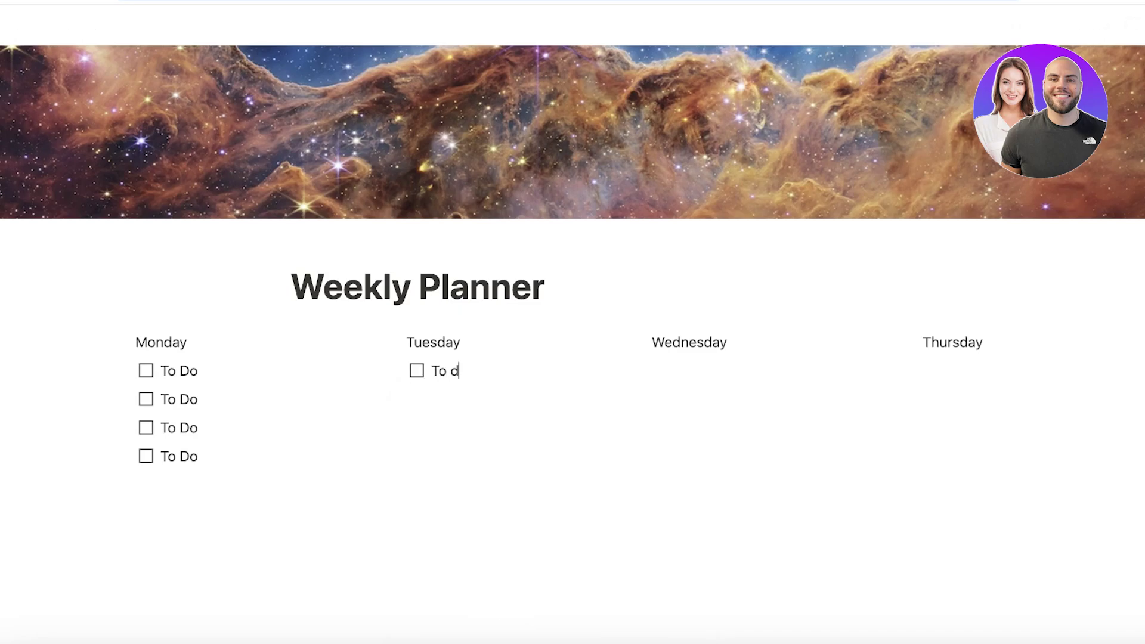
key("Return")
type("To")
type("do")
key("Return")
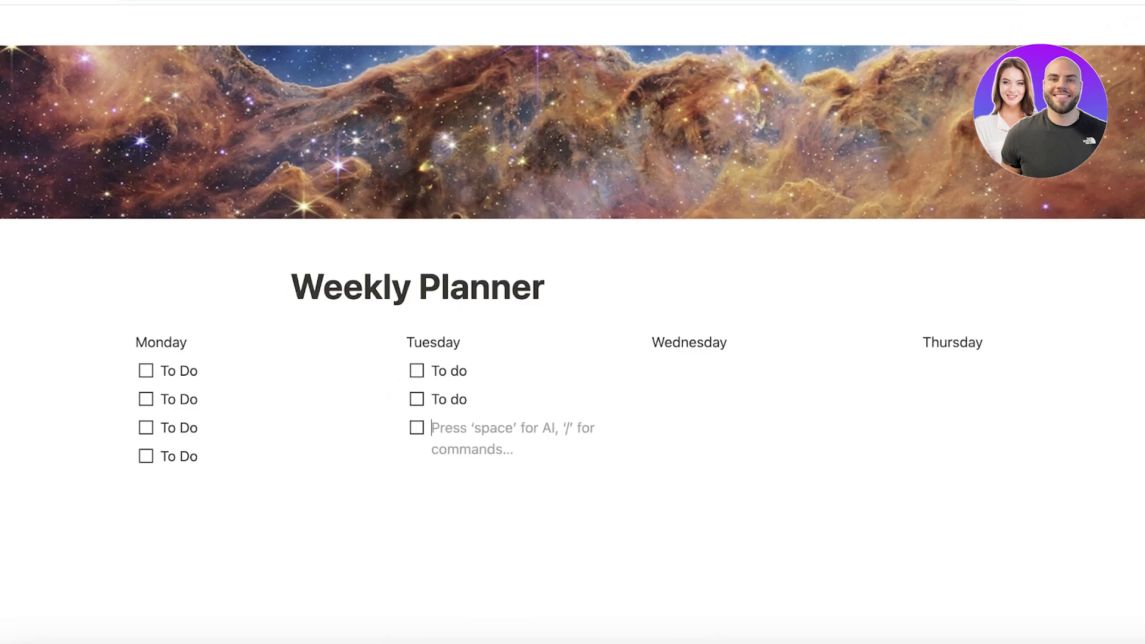
type("To do")
key("Return")
type("To o")
key("Return")
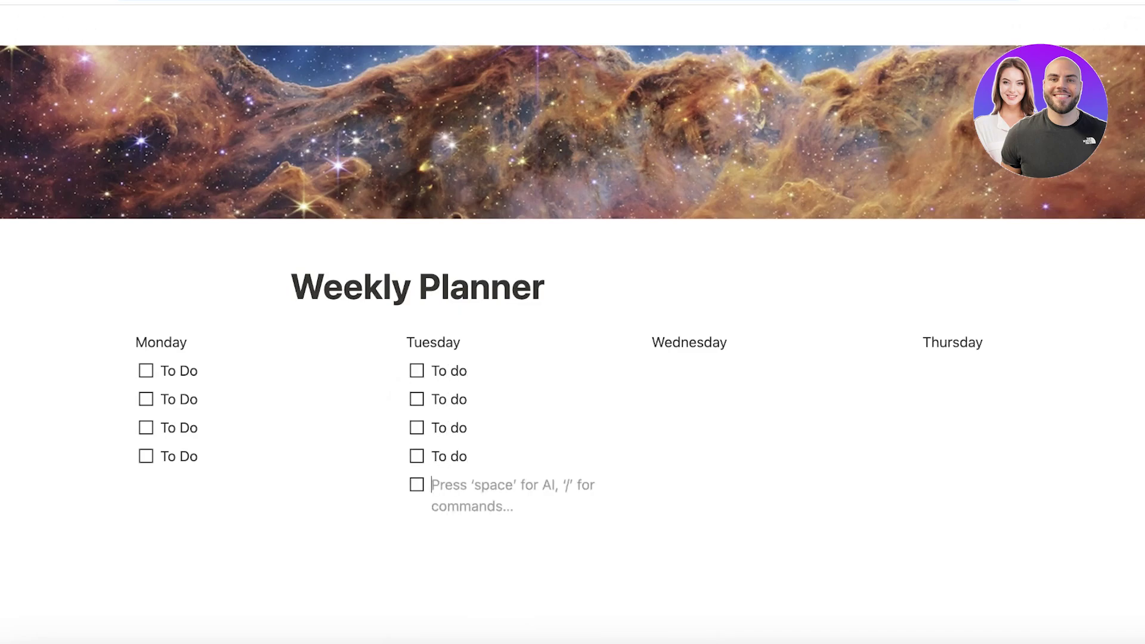
key("BackSpace")
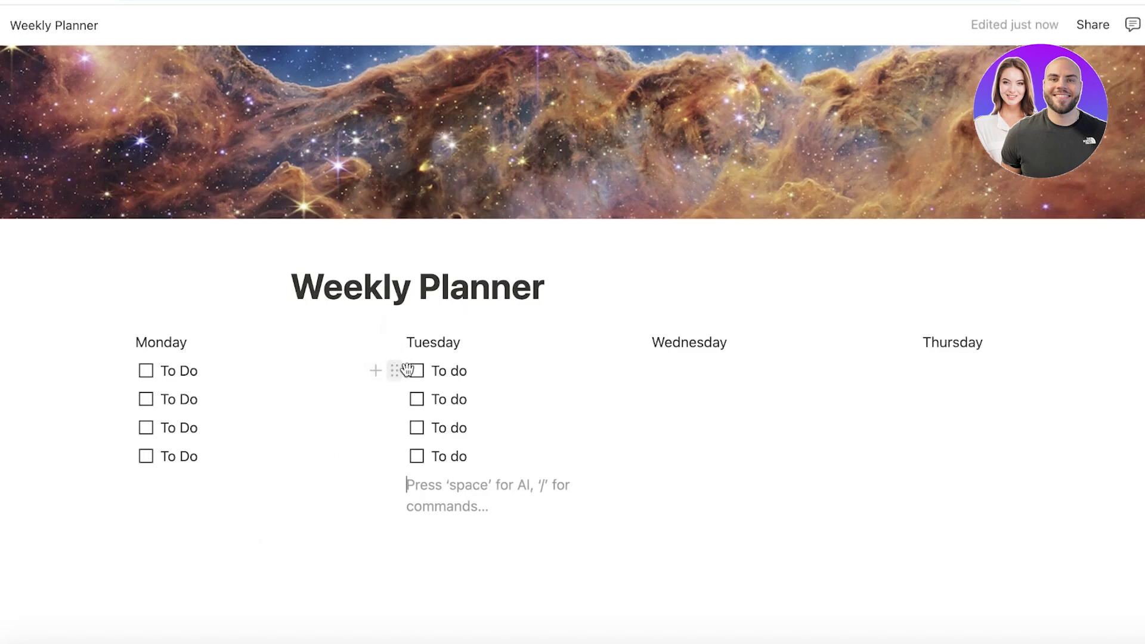
Delete Wednesday's empty block and paste the copied To Do items under Thursday
mouse_move(499, 383)
left_mouse_down()
mouse_move(484, 428)
mouse_move(519, 378)
left_mouse_up()
left_click(512, 384)
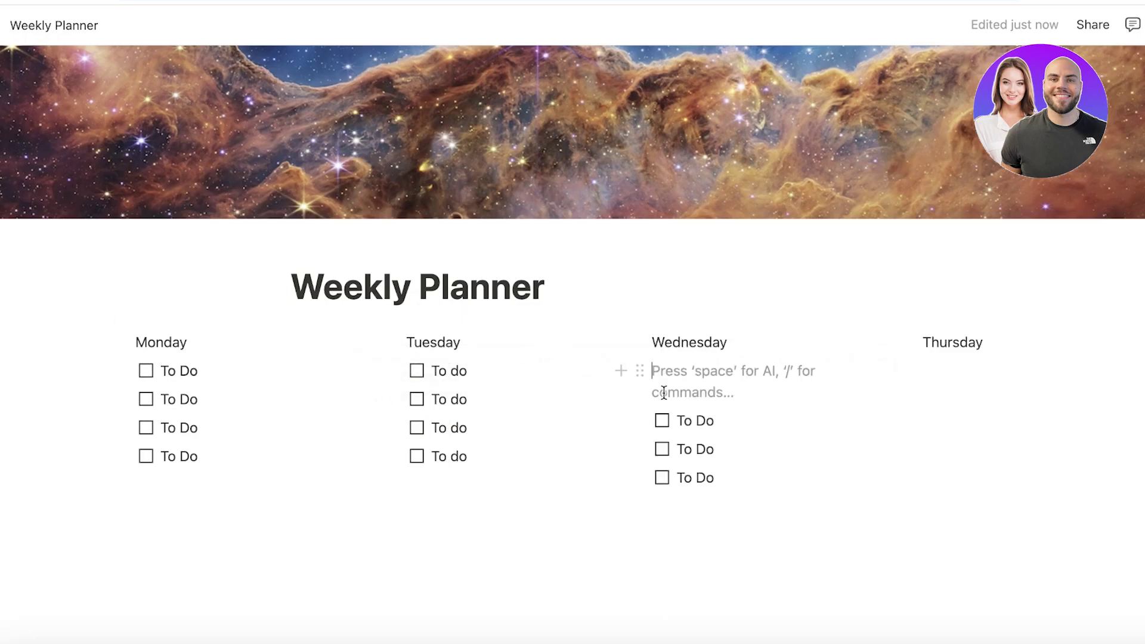
key("BackSpace")
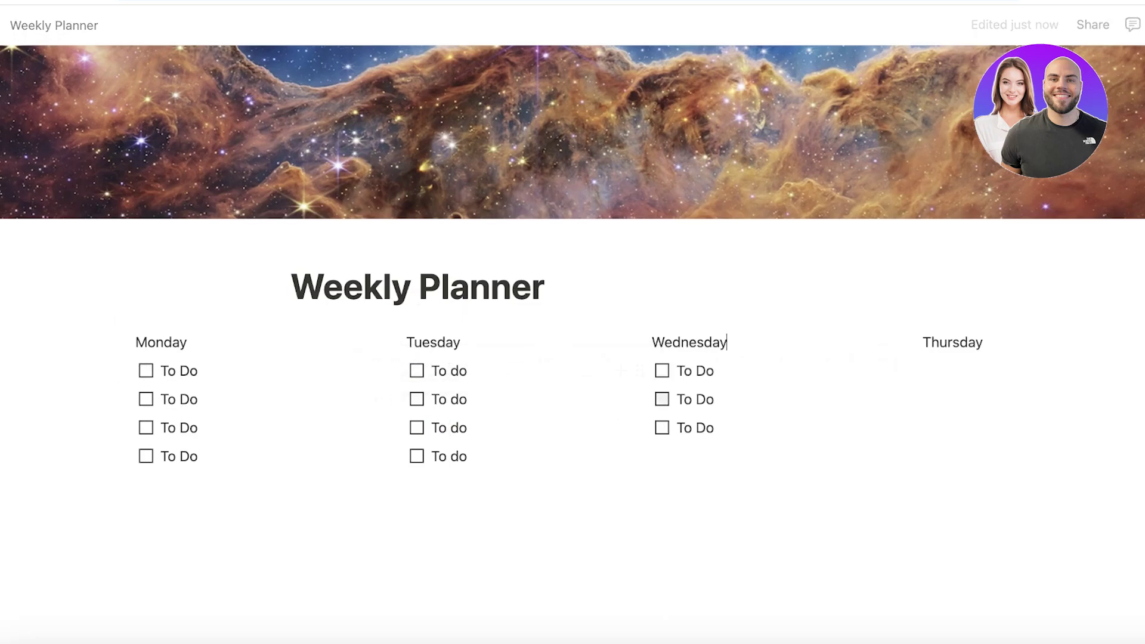
left_click(982, 373)
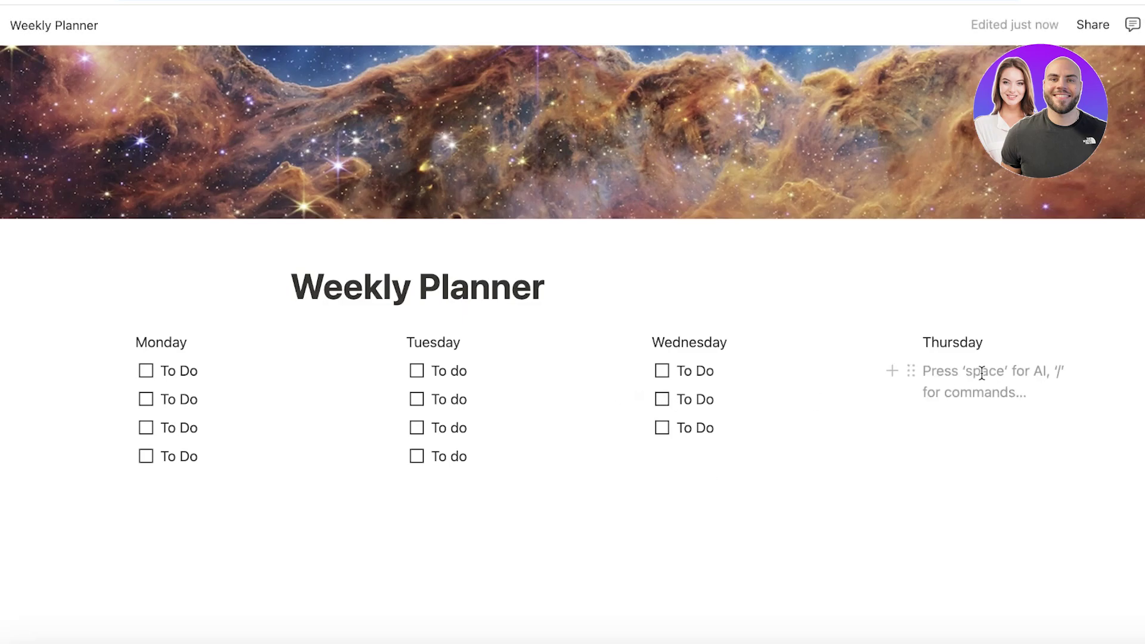
type("To Do To Do To Do")
left_click(943, 453)
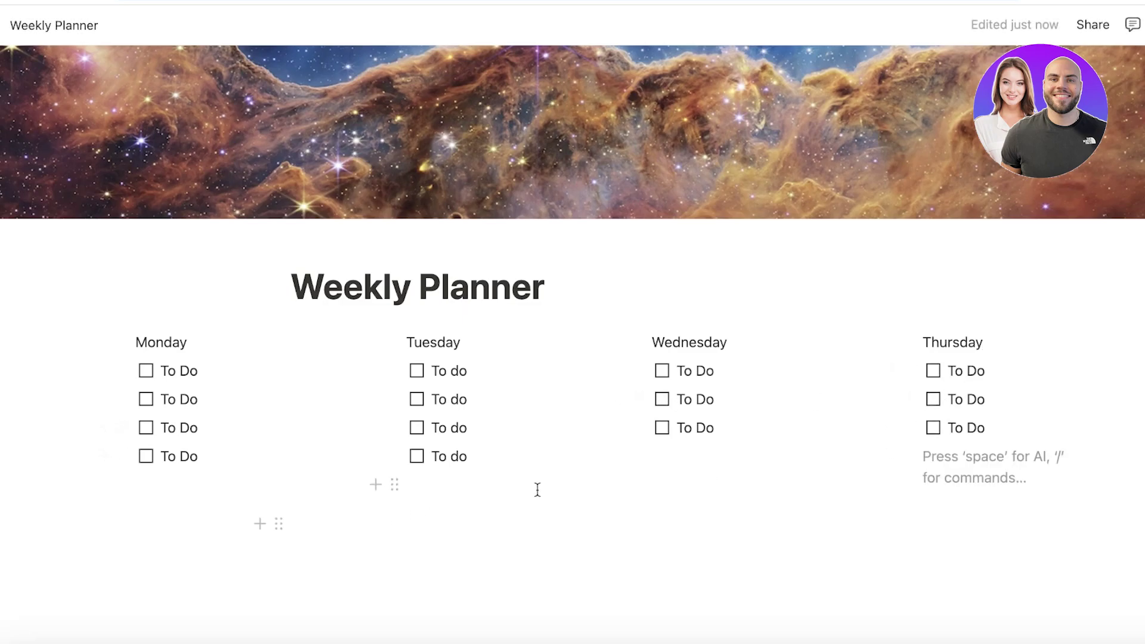
Add '[] To do' checkbox items under Wednesday and Thursday, starting another under Thursday
left_click(666, 457)
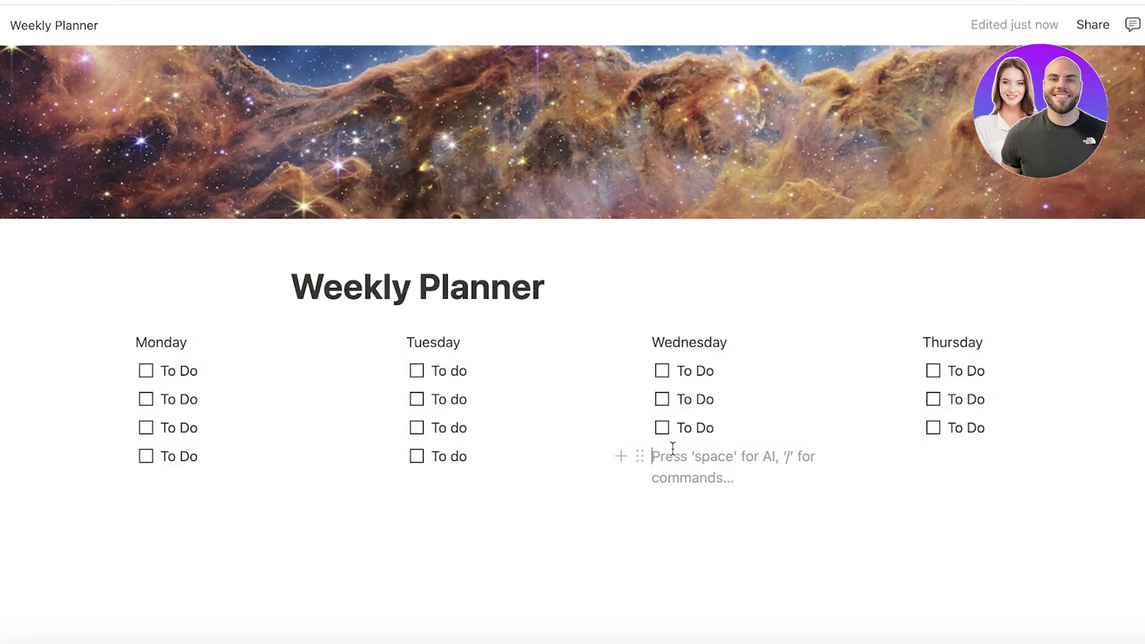
type("[]")
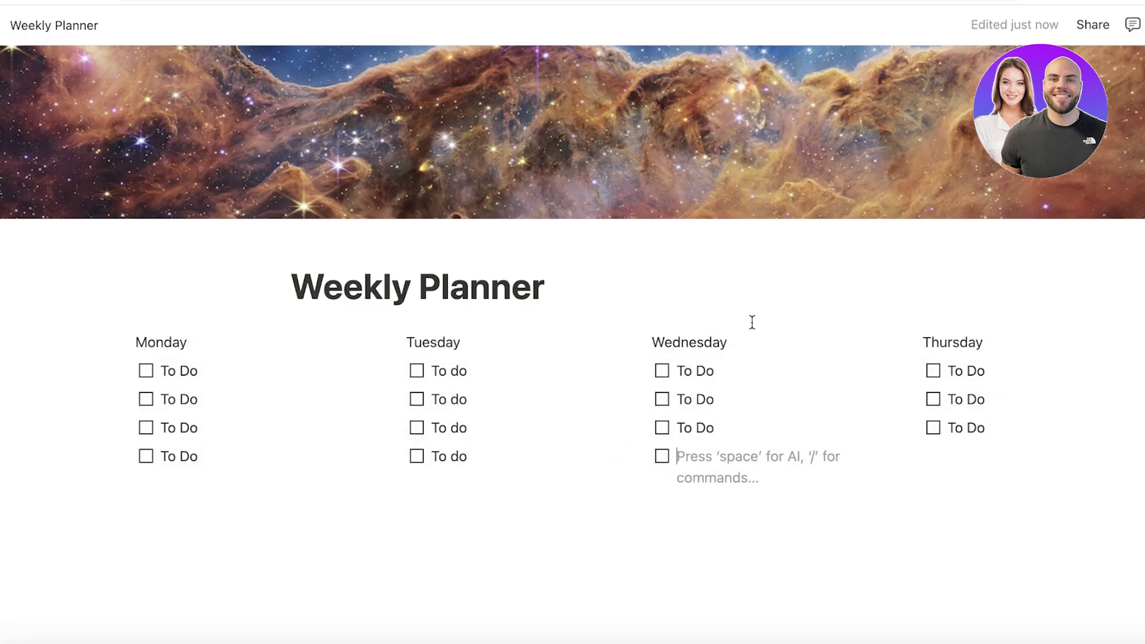
type("To do")
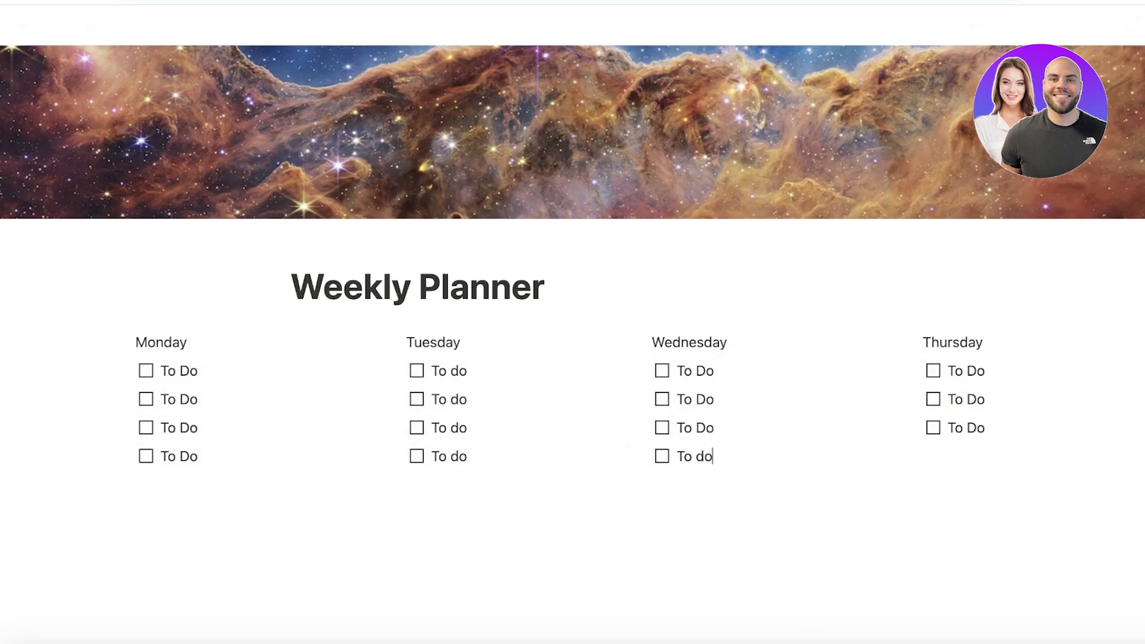
left_click(939, 470)
type("[]to do")
key("Return")
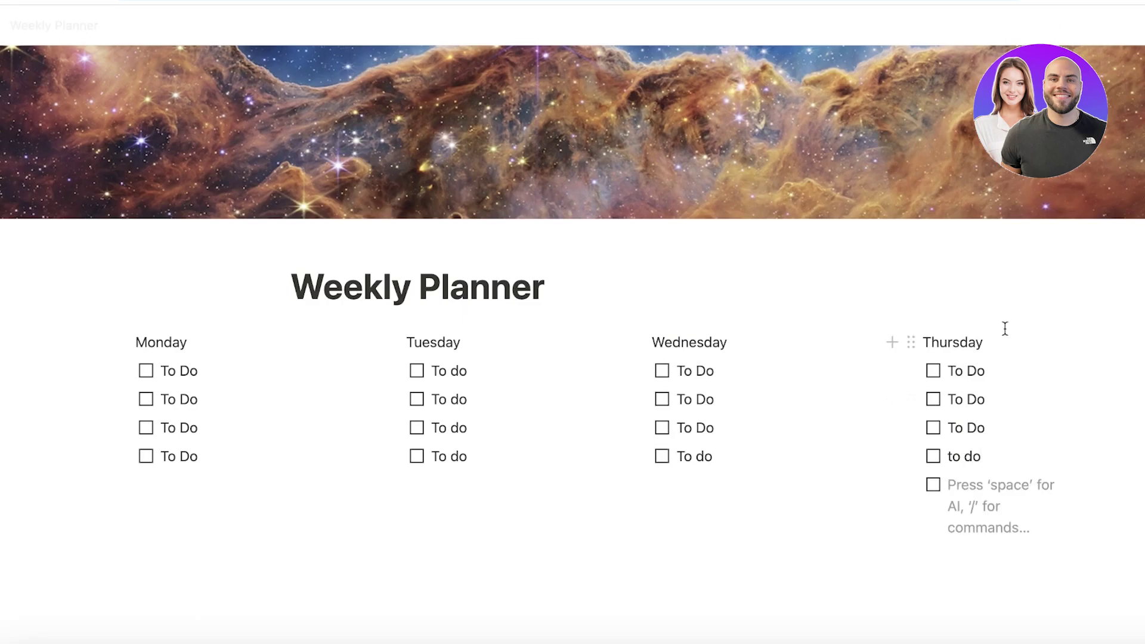
left_click(835, 500)
scroll(737, 269, "down", 3)
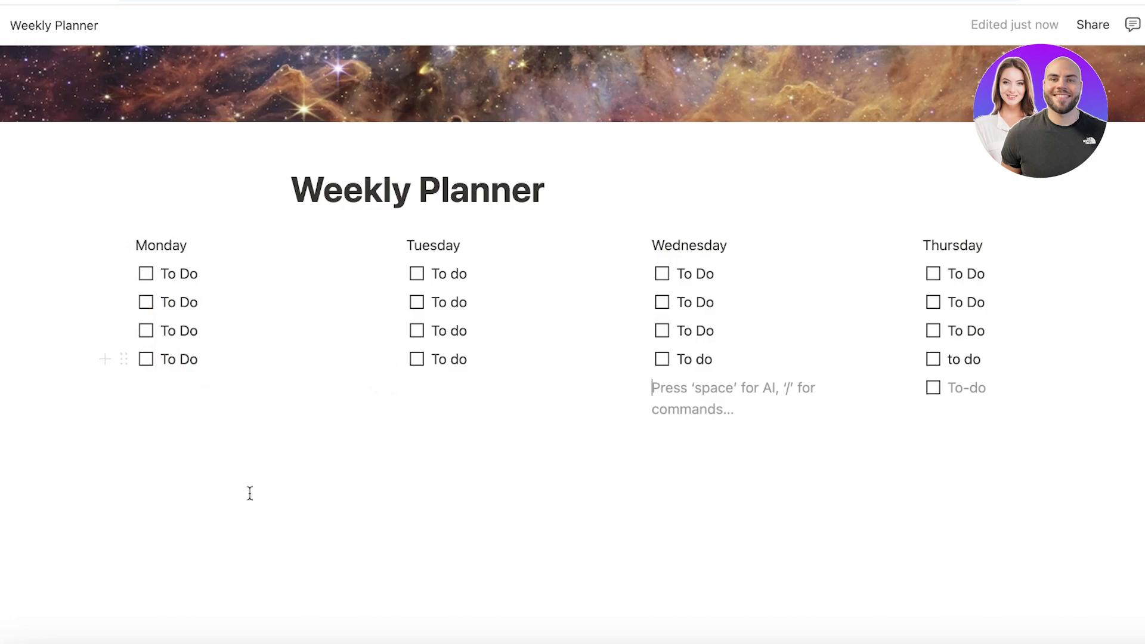
Cancel the stray slash command and delete Thursday's empty fifth checkbox line
left_click(700, 503)
scroll(700, 503, "up", 1)
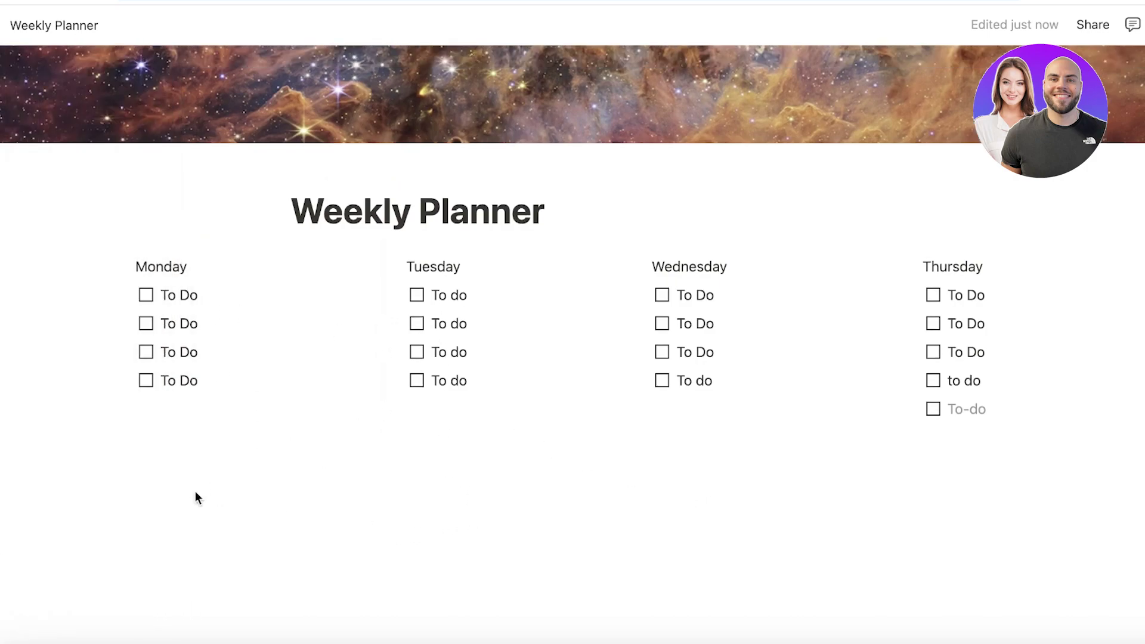
type("/")
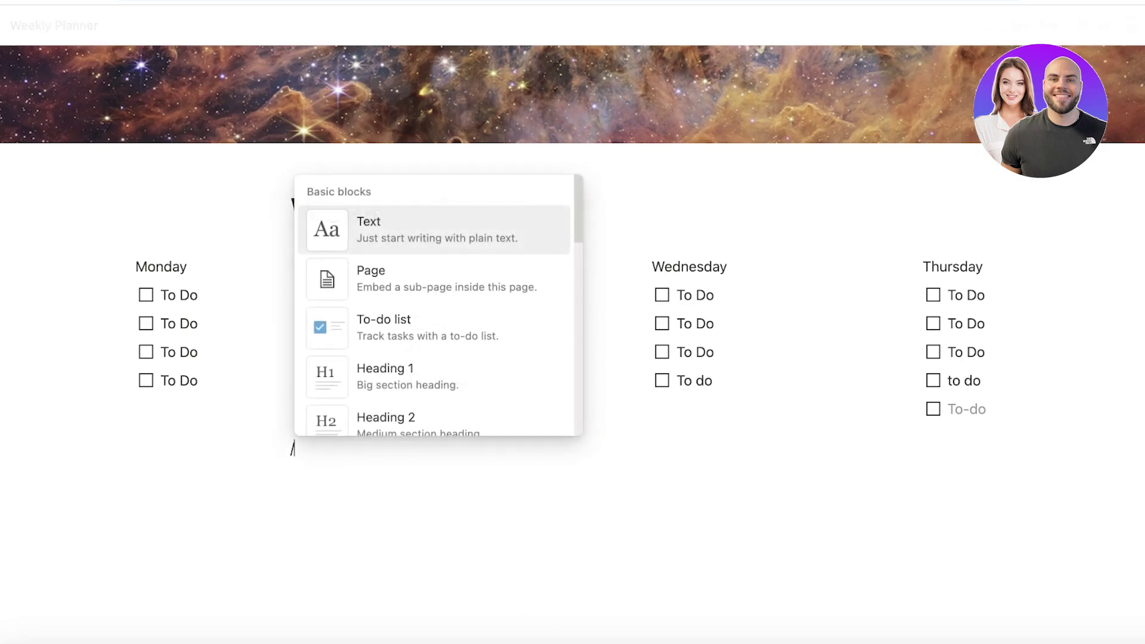
scroll(527, 370, "down", 10)
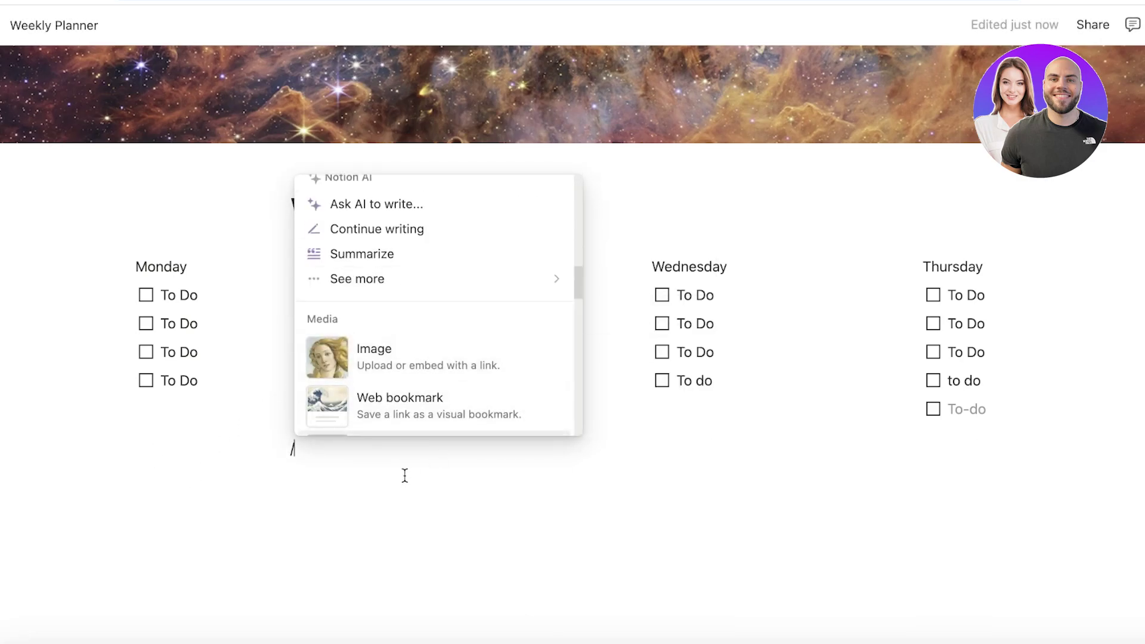
key("BackSpace")
key("BackSpace")
scroll(390, 472, "up", 1)
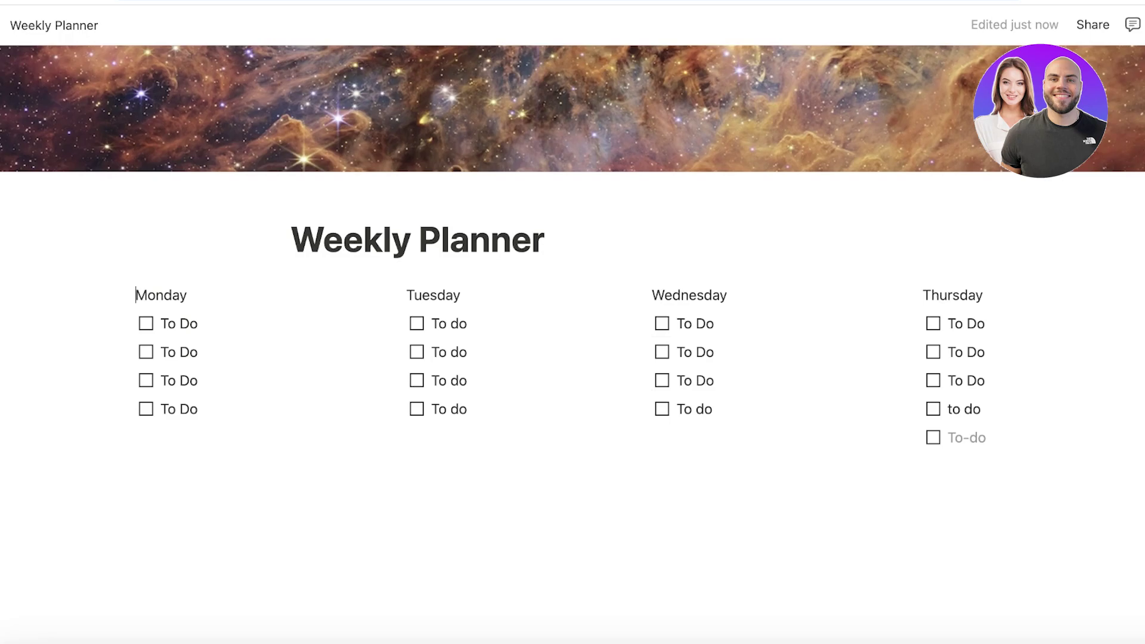
scroll(986, 434, "down", 1)
key("BackSpace")
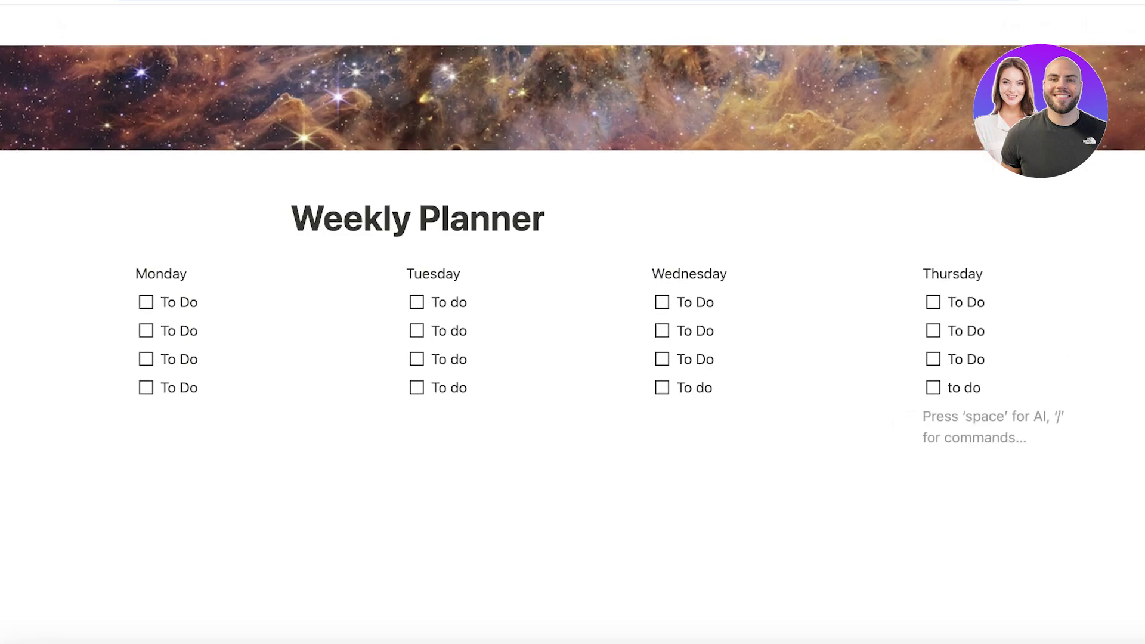
key("BackSpace")
scroll(986, 435, "up", 1)
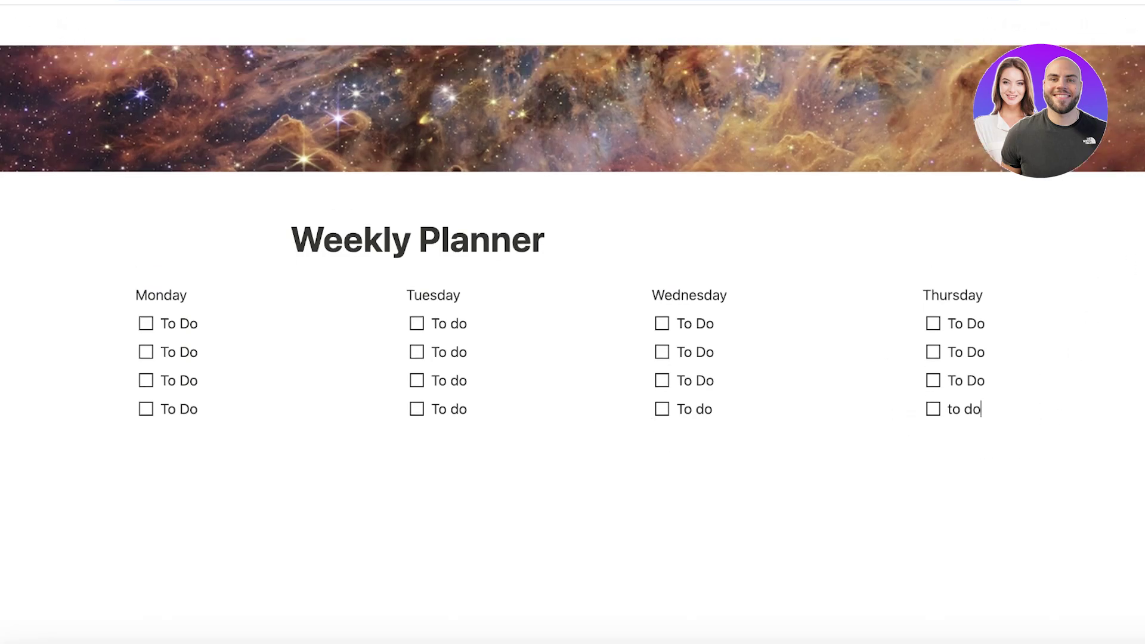
Give the Monday heading and its four to-dos a pink background
double_click(662, 292)
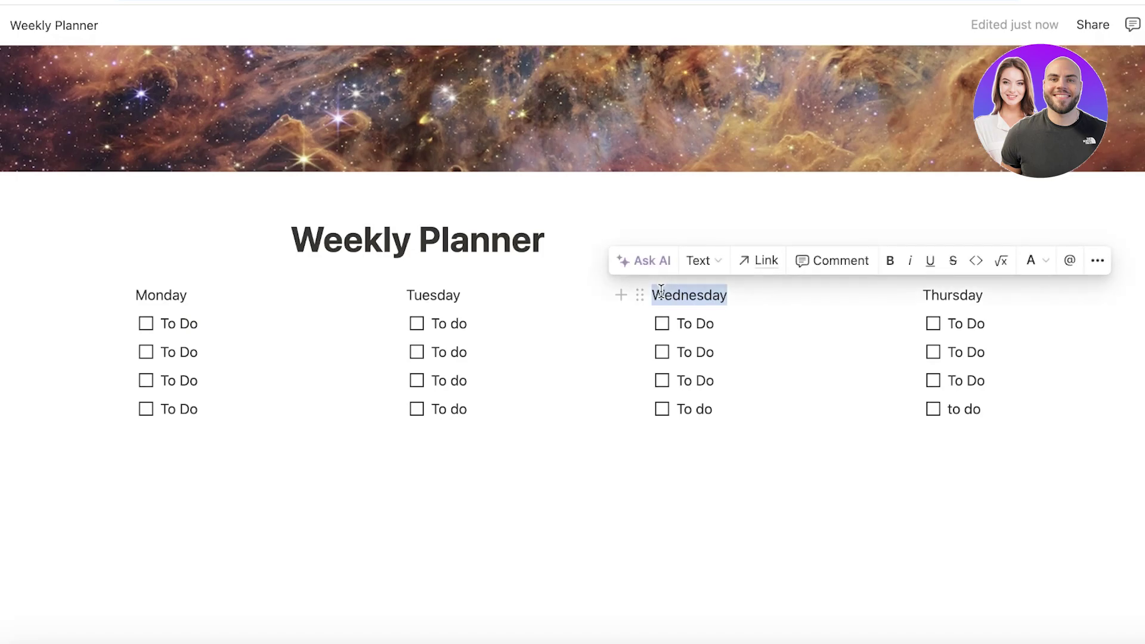
double_click(151, 292)
left_click(142, 296)
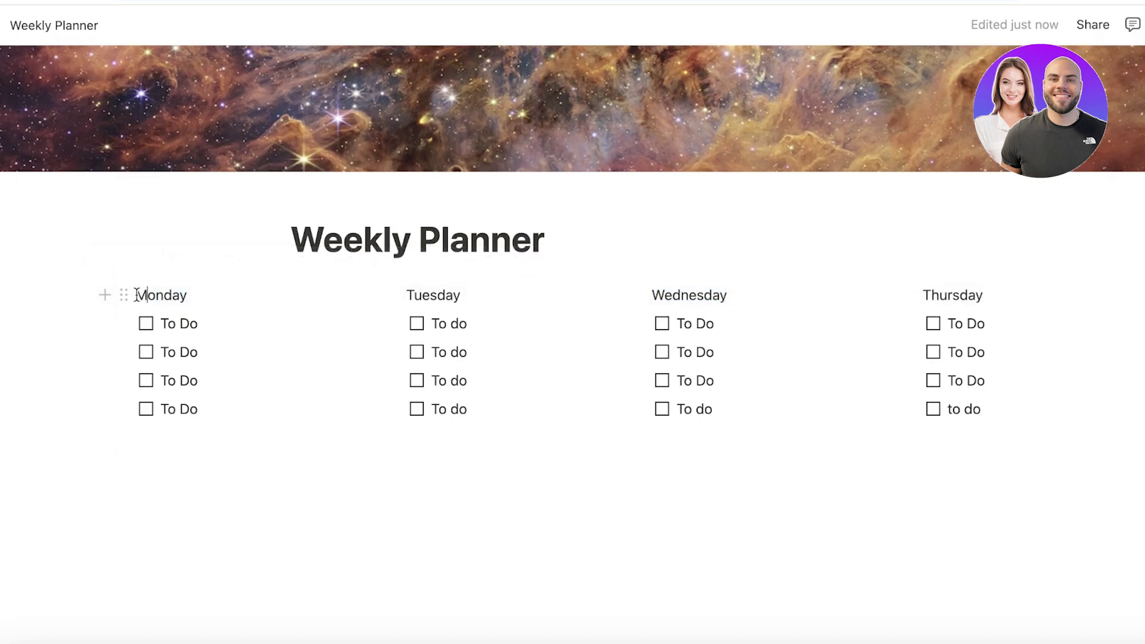
left_click_drag(137, 295, 194, 401)
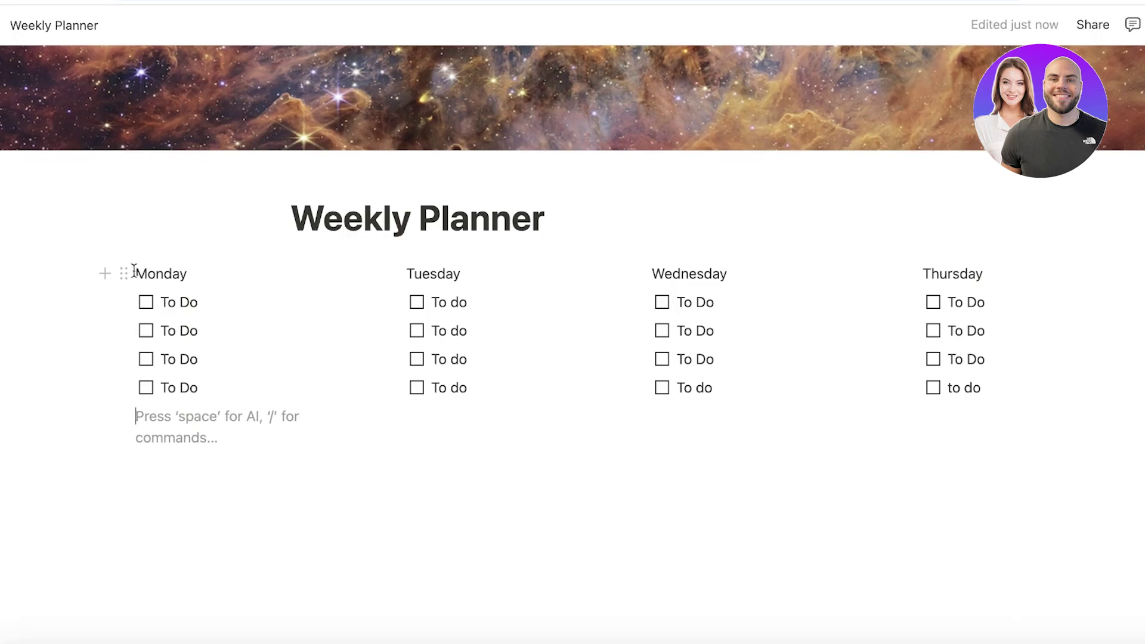
left_click_drag(135, 270, 200, 409)
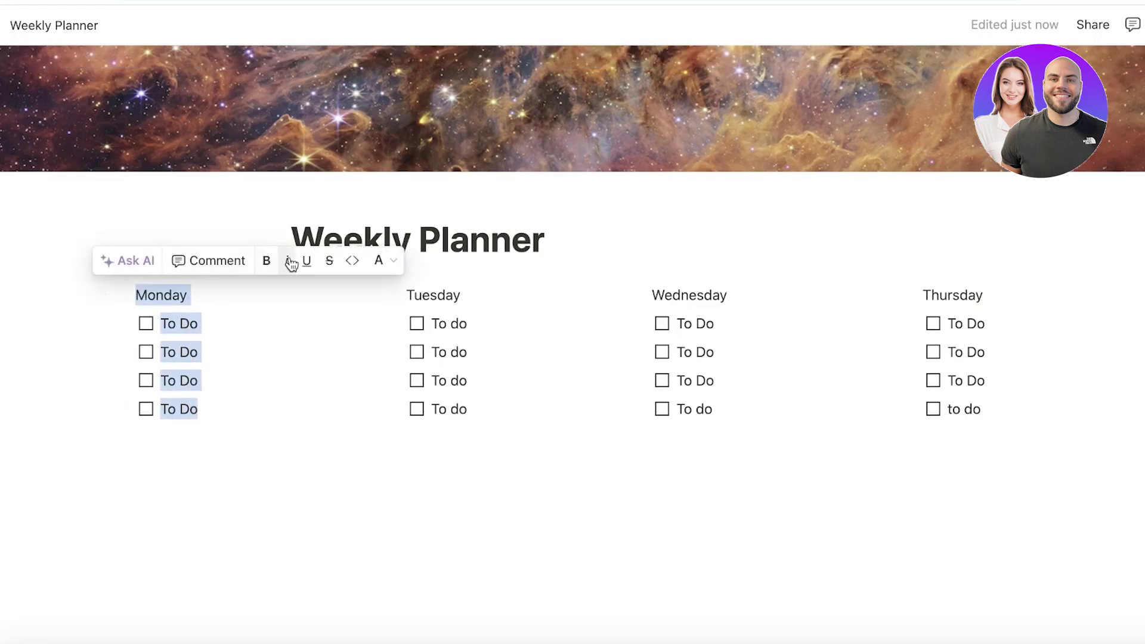
left_click(374, 263)
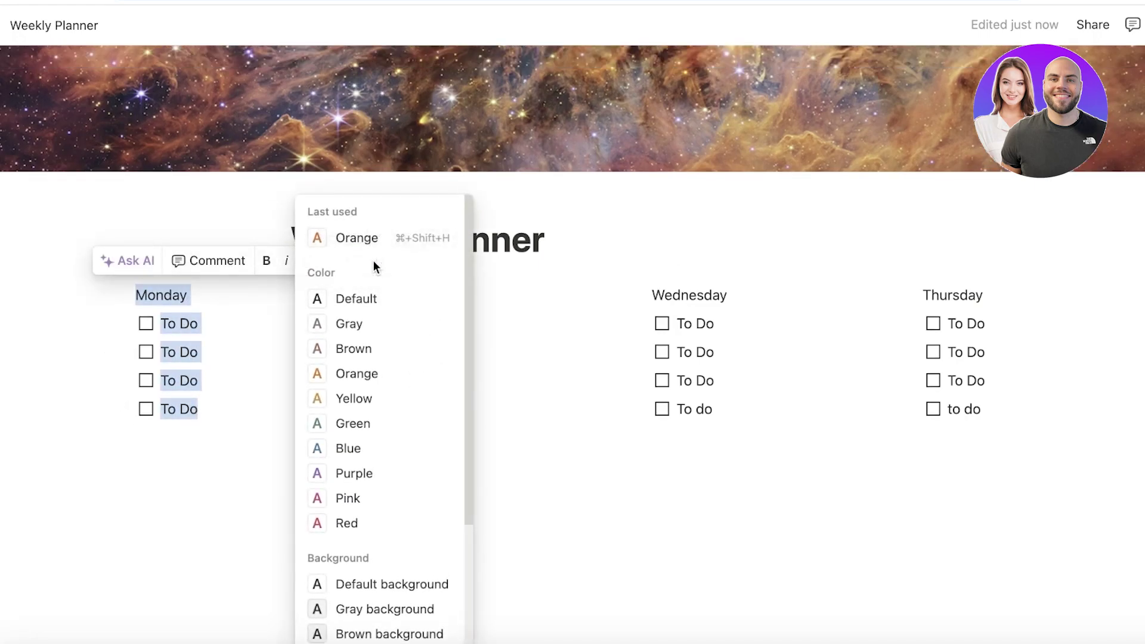
scroll(390, 489, "down", 3)
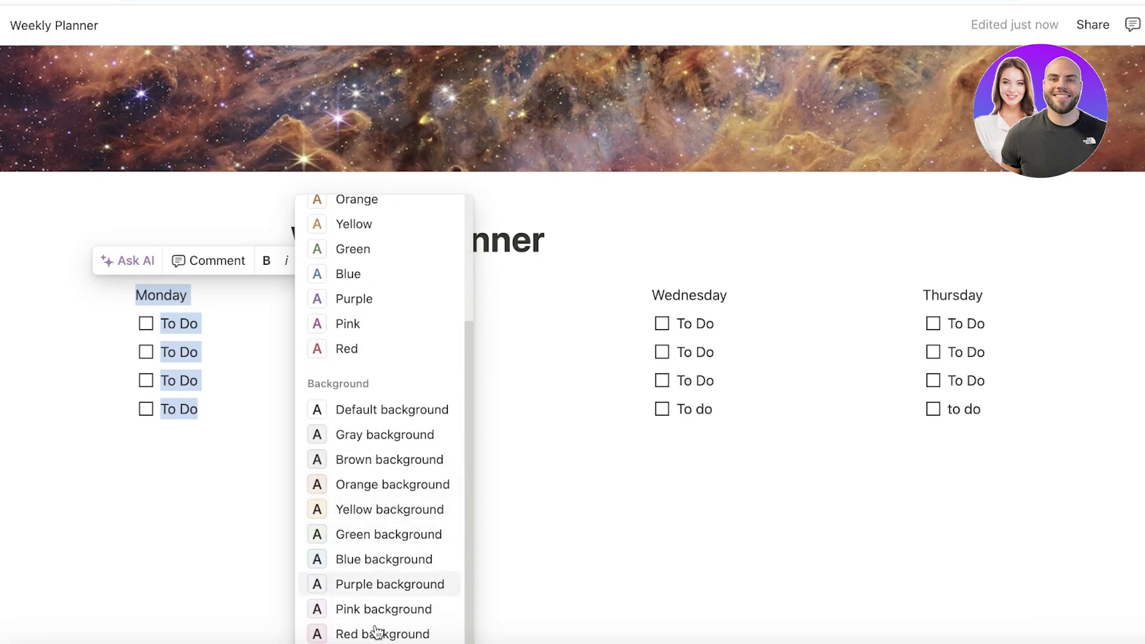
left_click(352, 609)
left_click(310, 449)
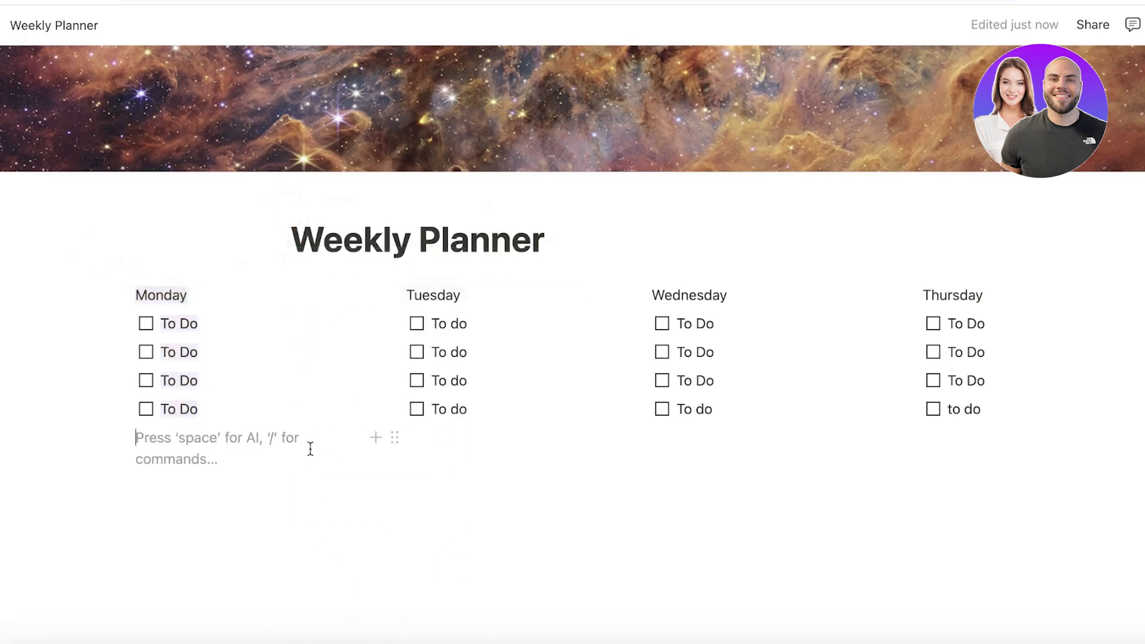
Make the Tuesday heading and its four to-dos purple text
left_click_drag(407, 298, 495, 514)
left_click(657, 260)
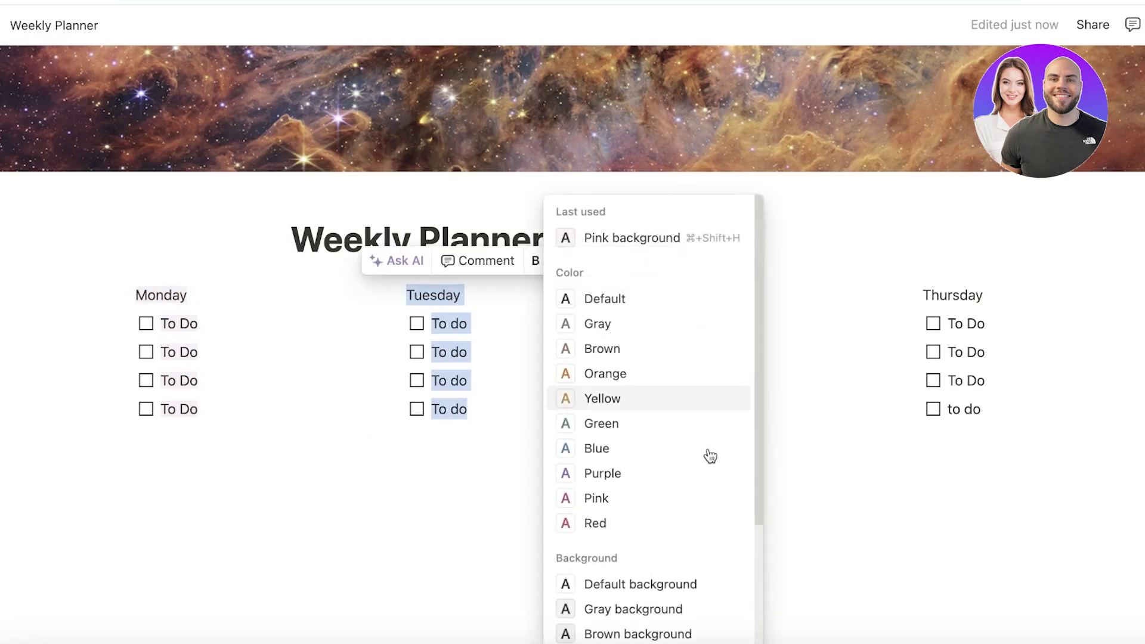
left_click(664, 474)
left_click(668, 292)
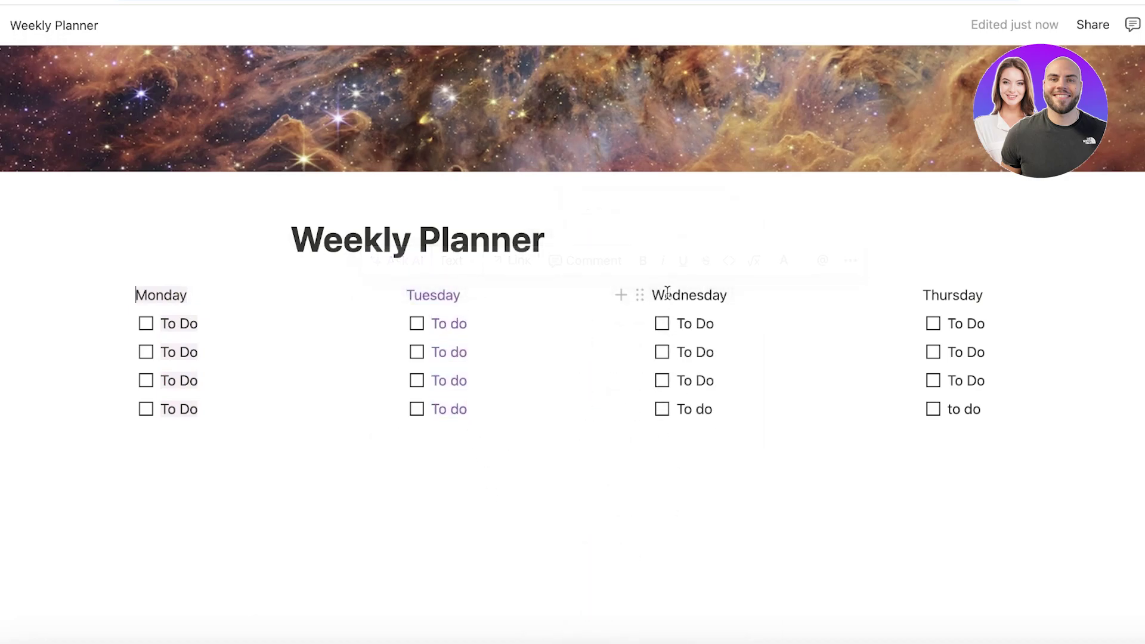
Give the Wednesday heading and its to-dos a red background
left_click_drag(656, 297, 780, 409)
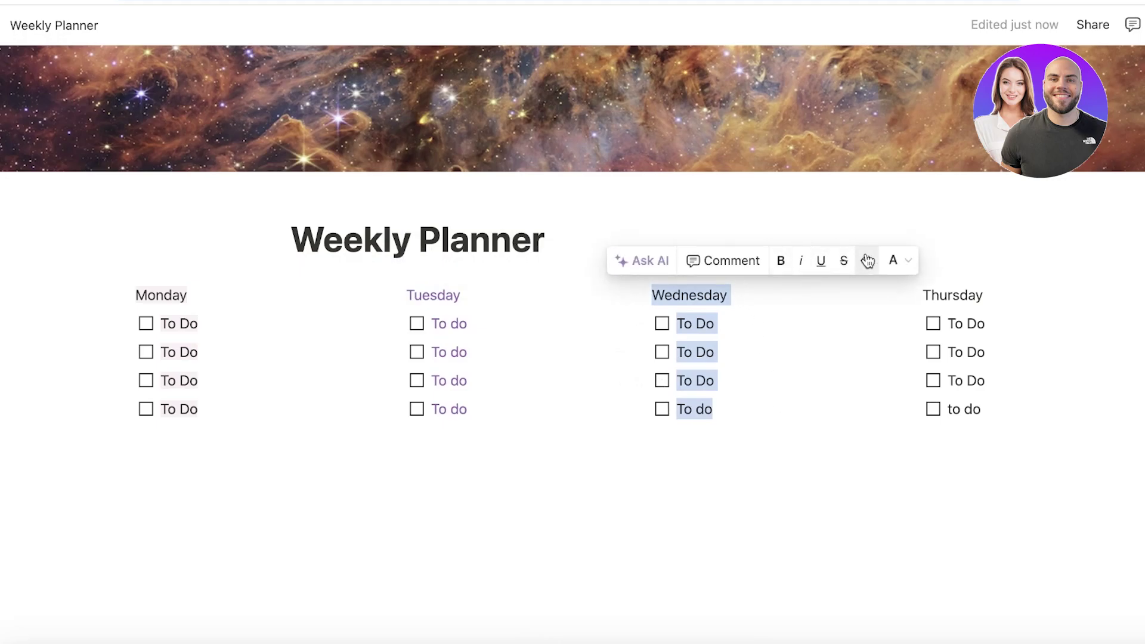
left_click(889, 264)
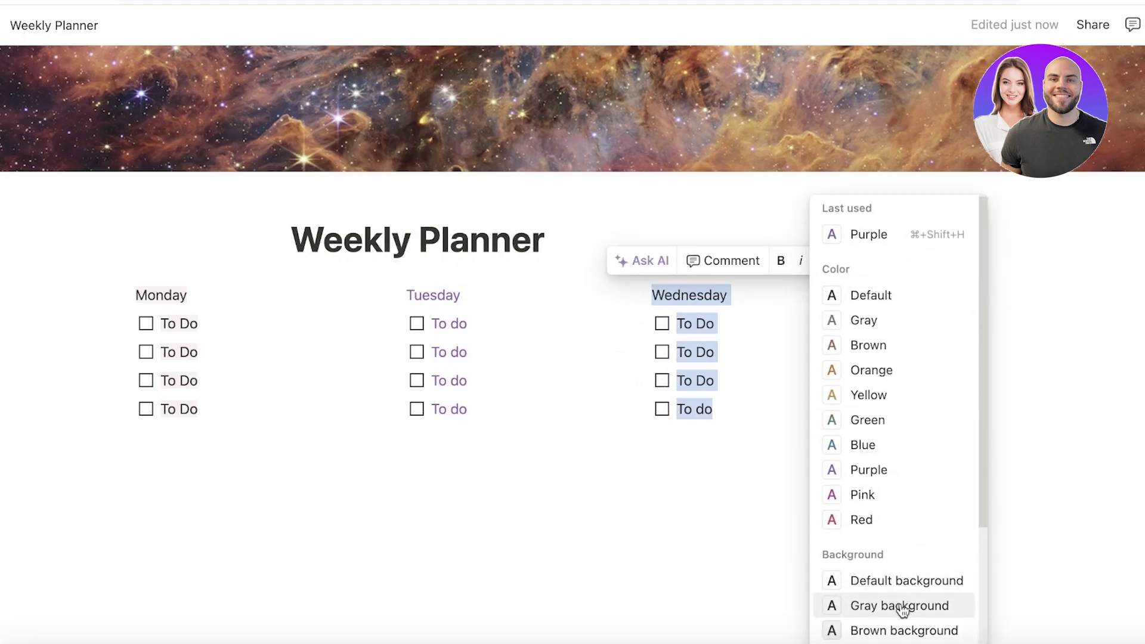
scroll(895, 626, "down", 3)
left_click(895, 633)
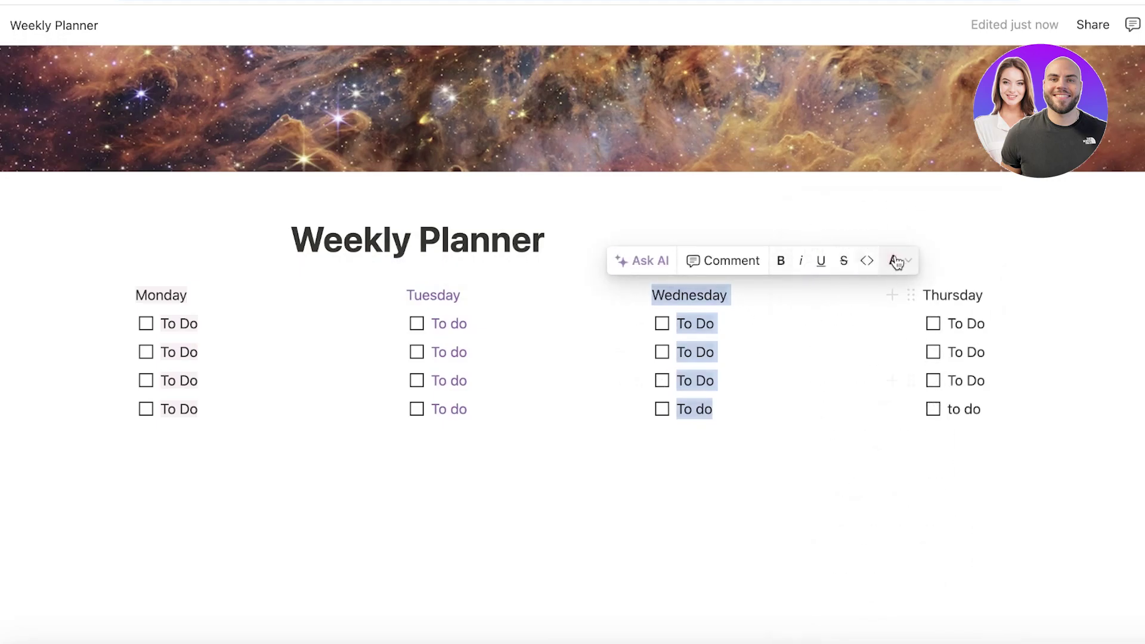
left_click(919, 259)
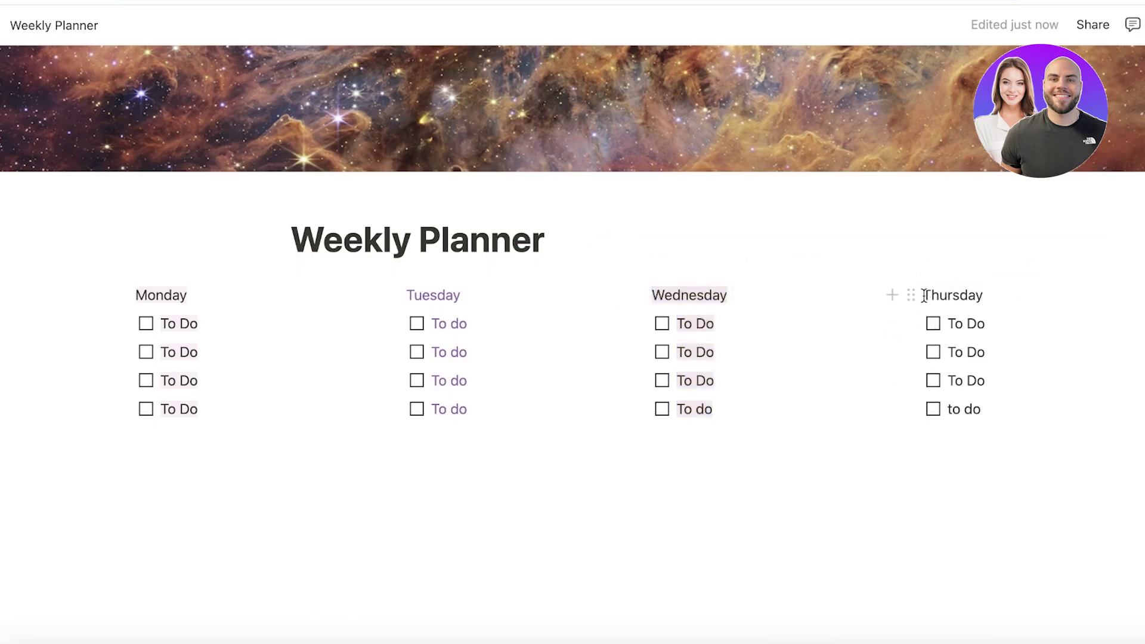
Give the Thursday heading and all four to-dos a blue background
left_click_drag(924, 295, 1008, 409)
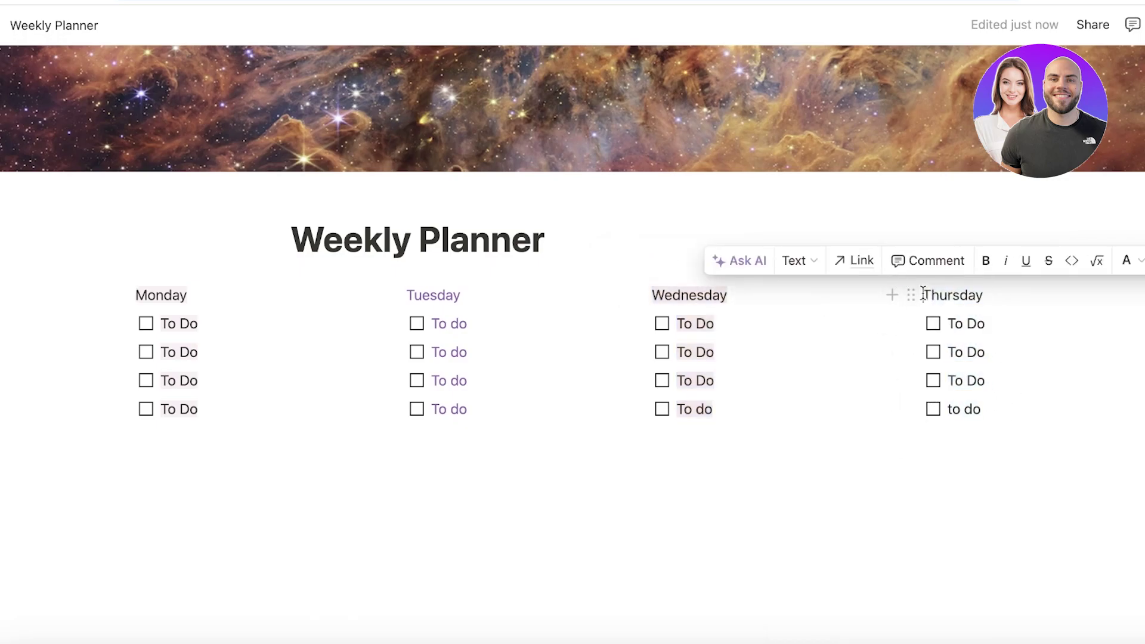
left_click_drag(924, 294, 1036, 396)
left_click(929, 296)
left_click_drag(929, 296, 1027, 415)
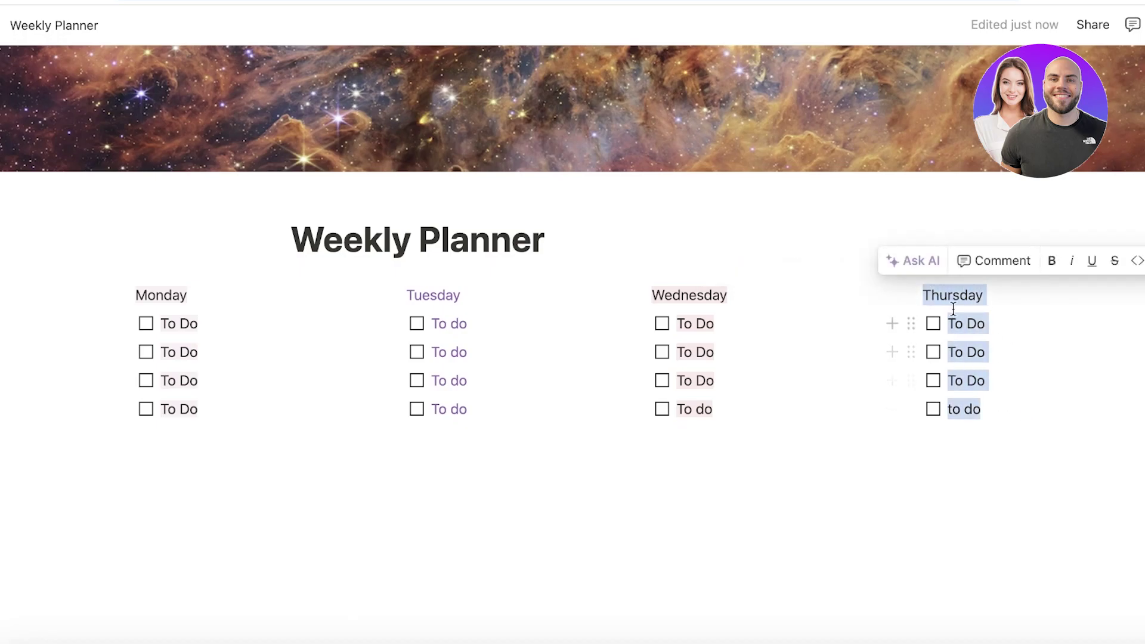
left_click(1141, 260)
scroll(1083, 561, "down", 3)
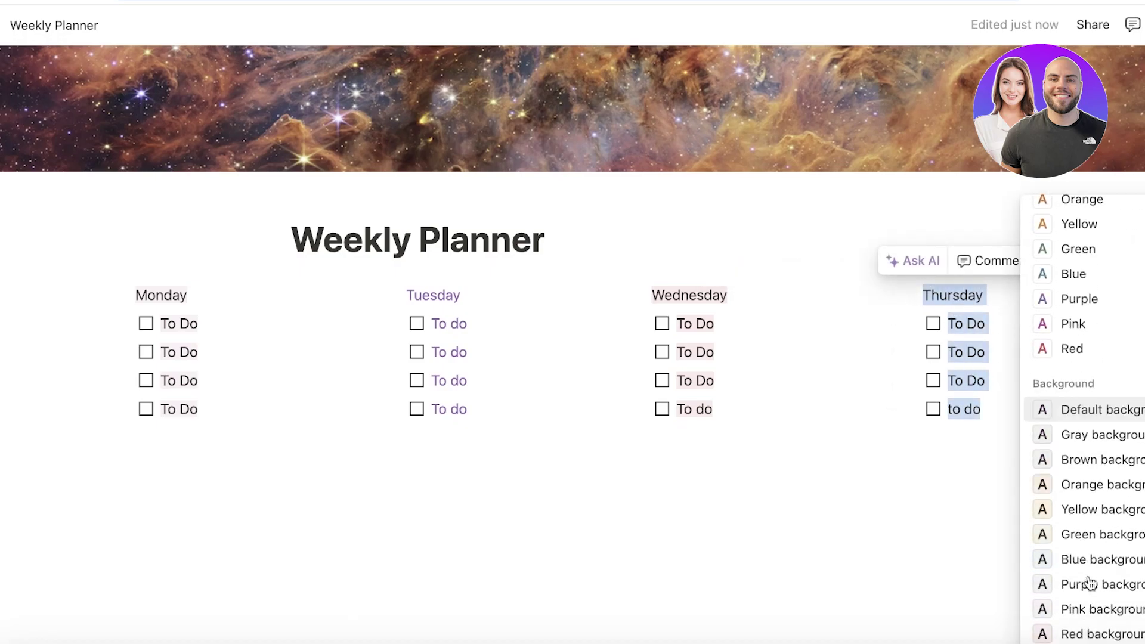
left_click(1089, 557)
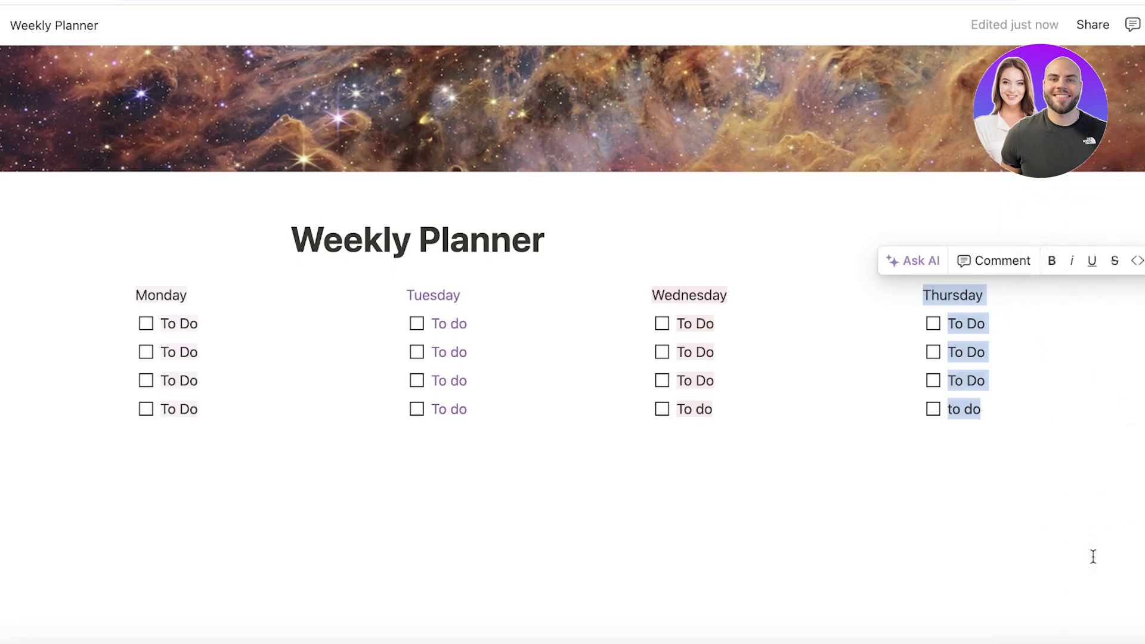
left_click(897, 491)
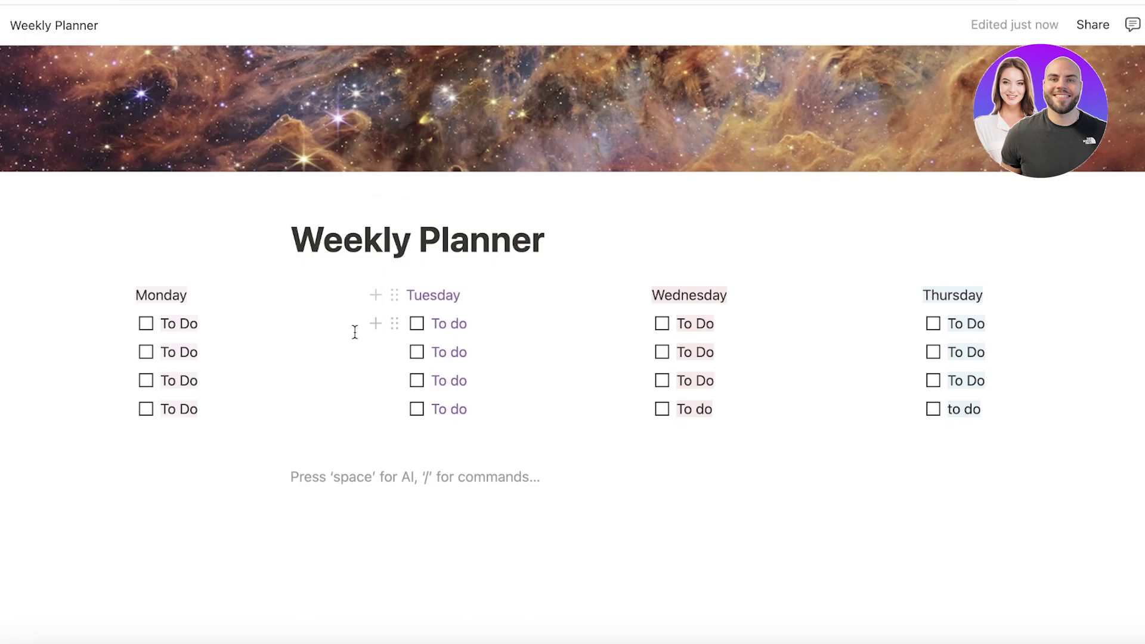
Select the Monday, Tuesday and Wednesday columns and place the cursor on a new line below
left_click(380, 311)
right_click(380, 306)
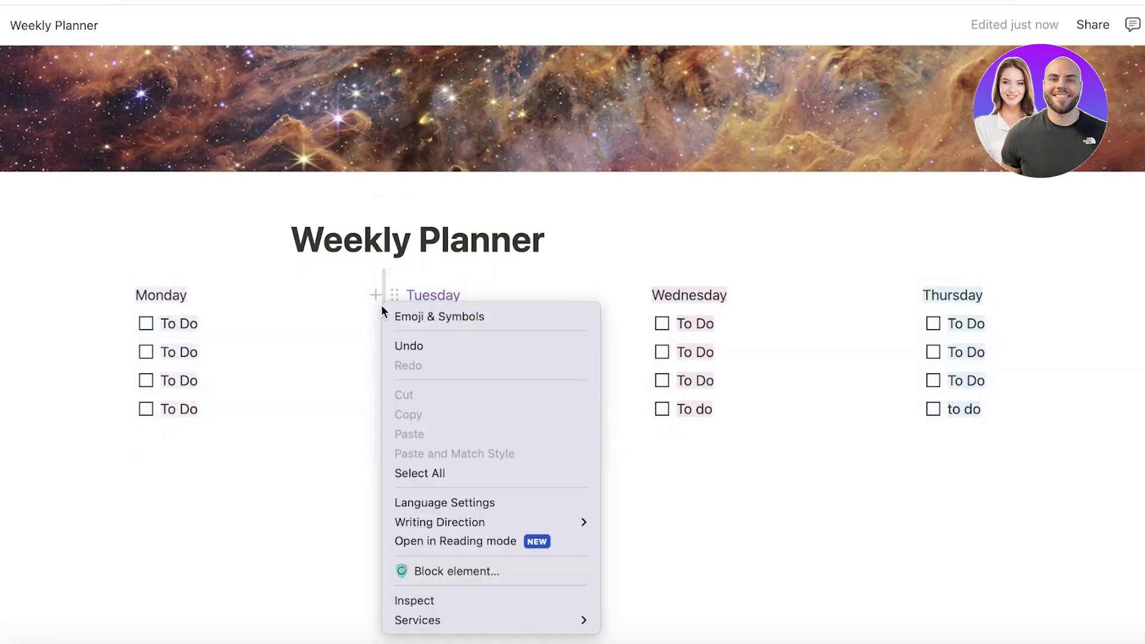
left_click(363, 304)
left_click(373, 293)
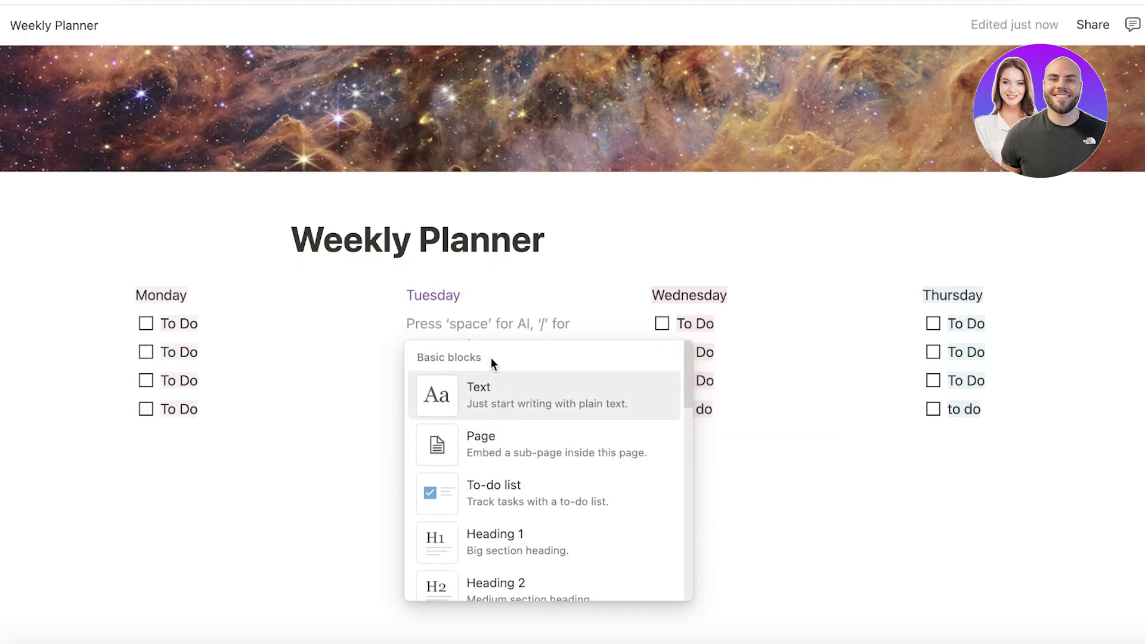
type("To do To do To do To do")
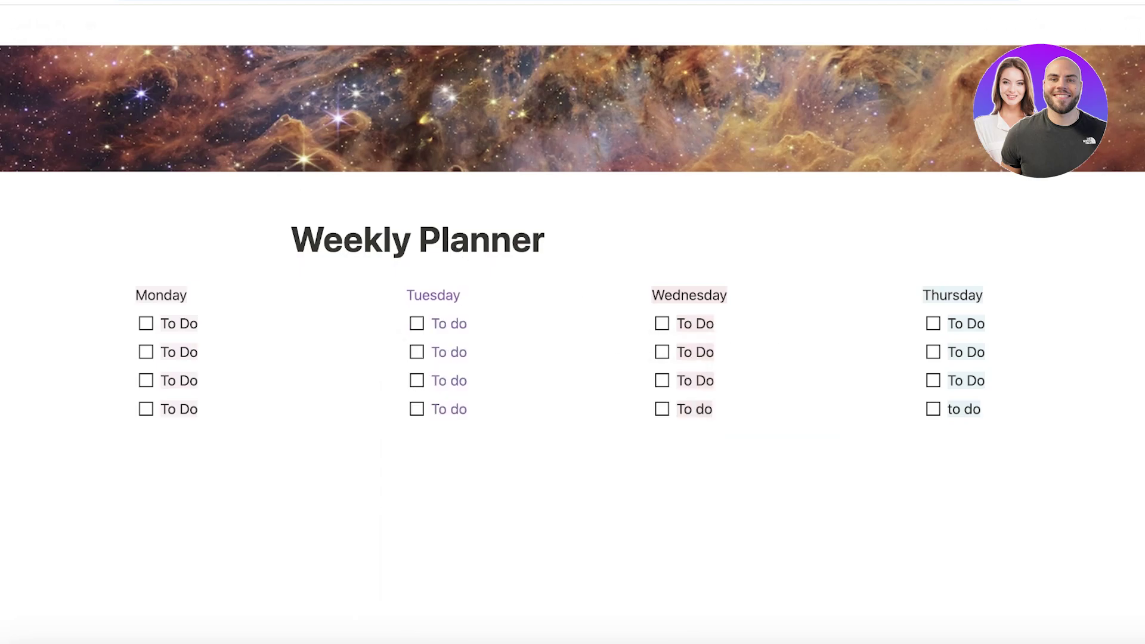
scroll(532, 402, "down", 1)
left_click(388, 472)
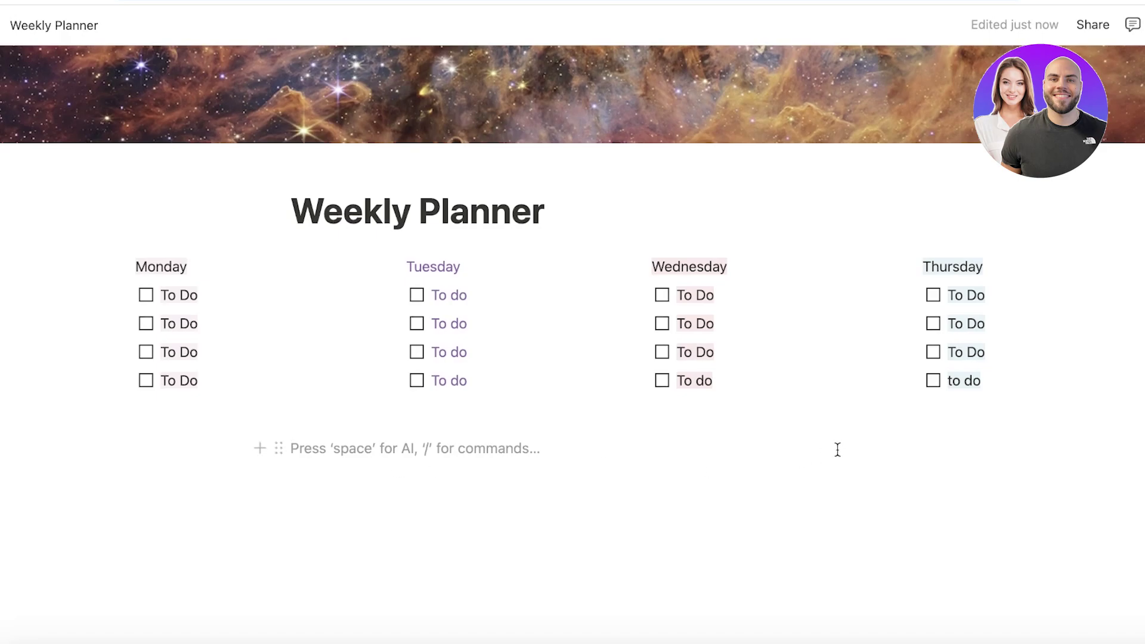
left_click_drag(104, 238, 677, 394)
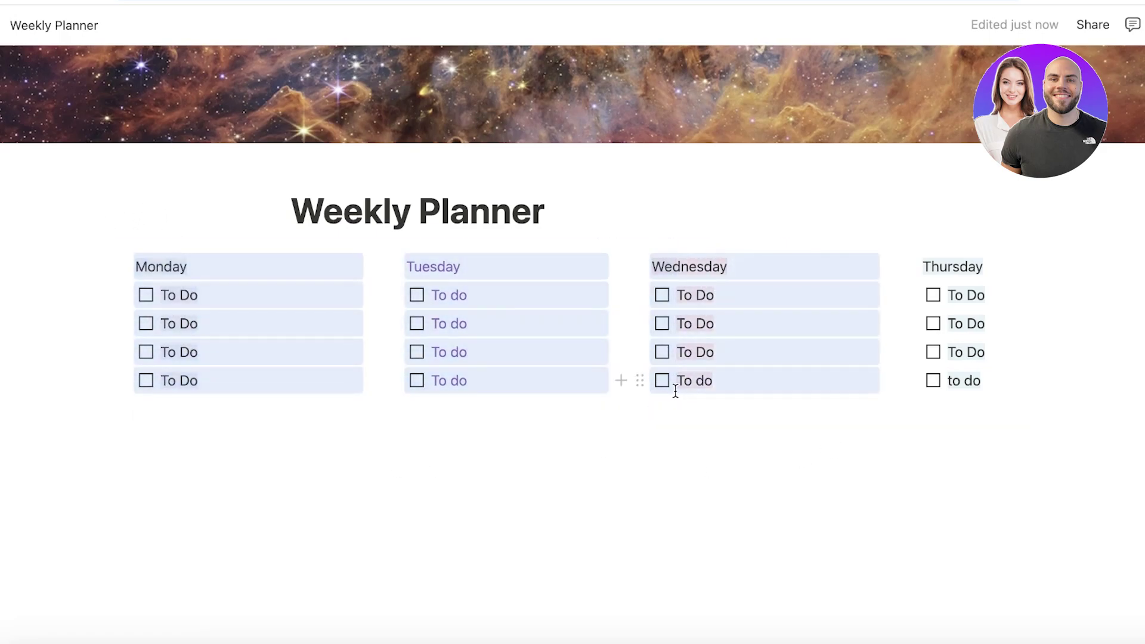
left_click(245, 500)
Paste the copied columns as a second row and rename its first heading Friday
key("ctrl+v")
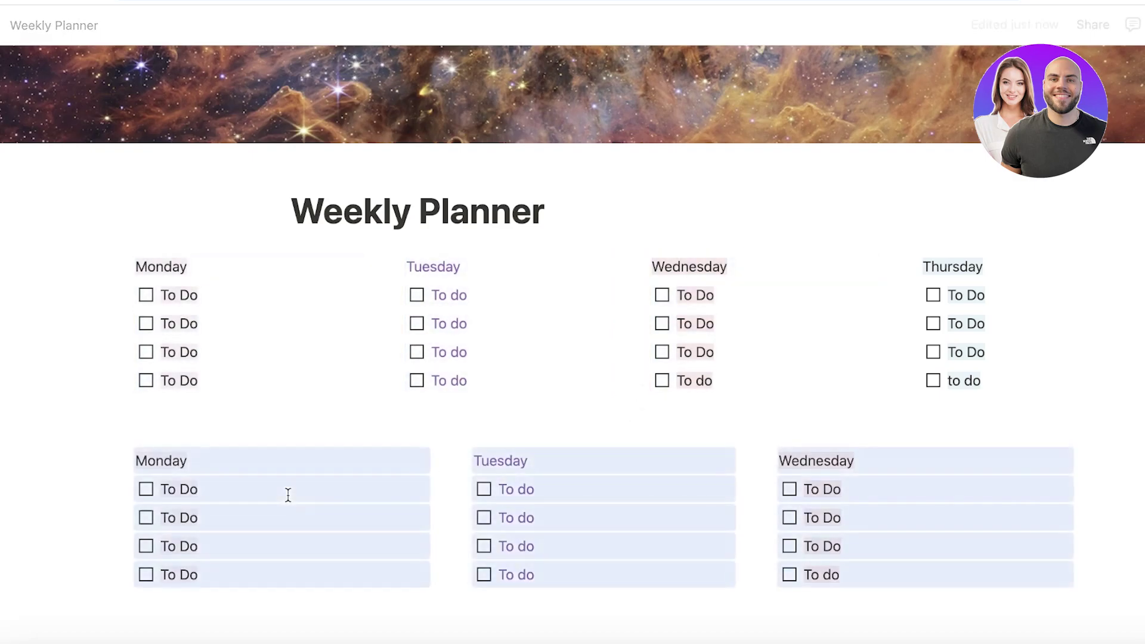
left_click(261, 451)
double_click(214, 453)
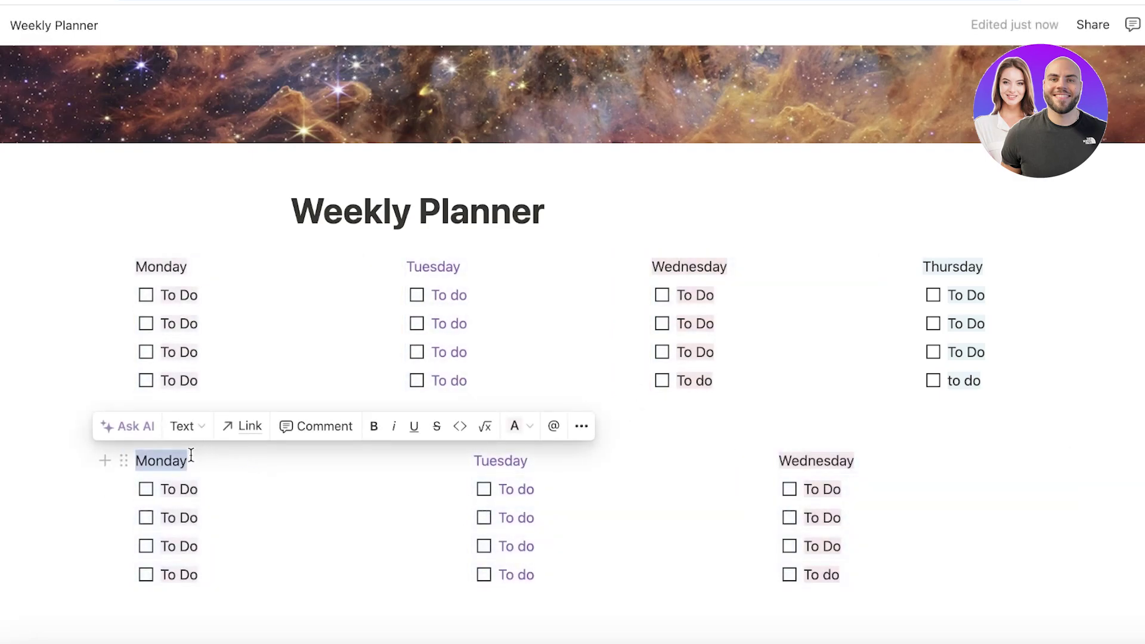
type("Fri")
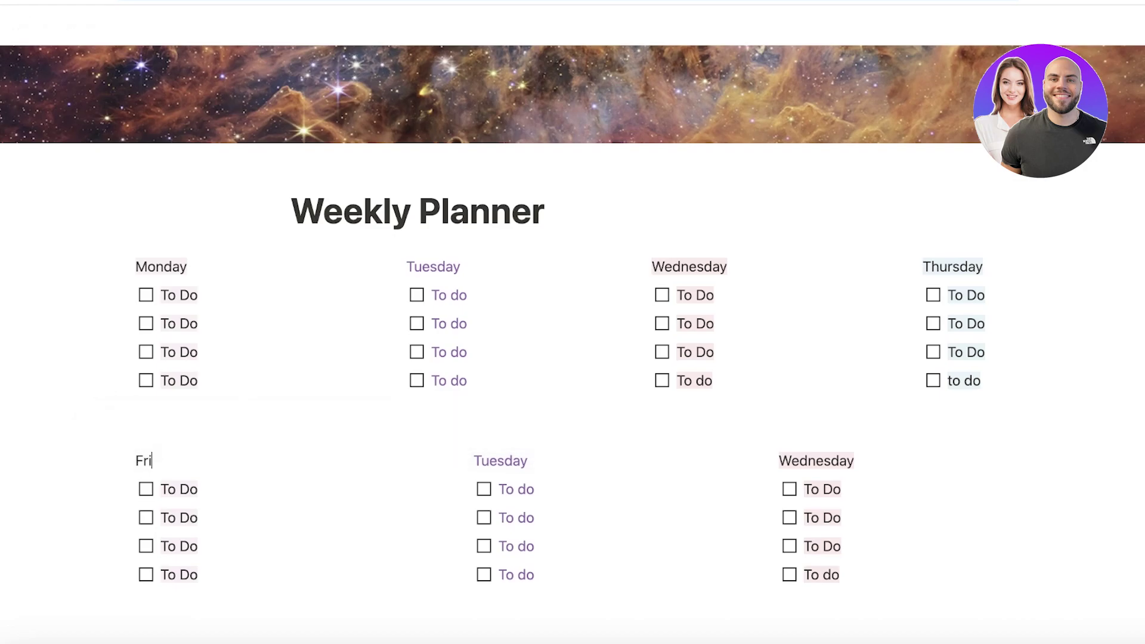
type("da")
key("BackSpace")
type("day")
Rename the other two copied headings Saturday and Sunday
double_click(480, 461)
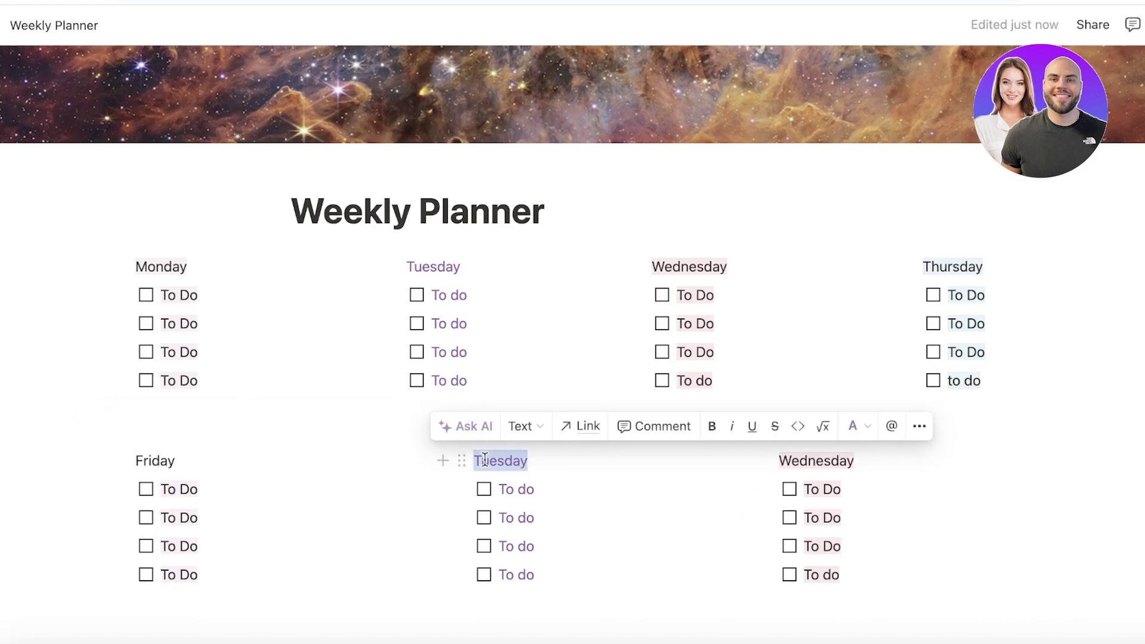
type("Saturday")
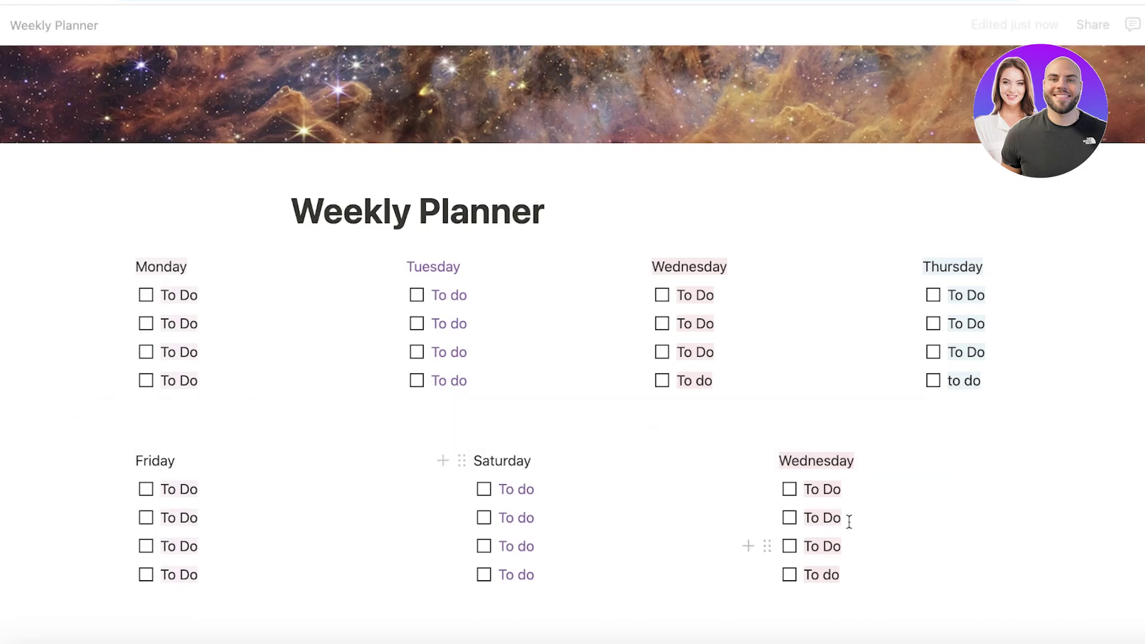
double_click(794, 460)
type("Sunday")
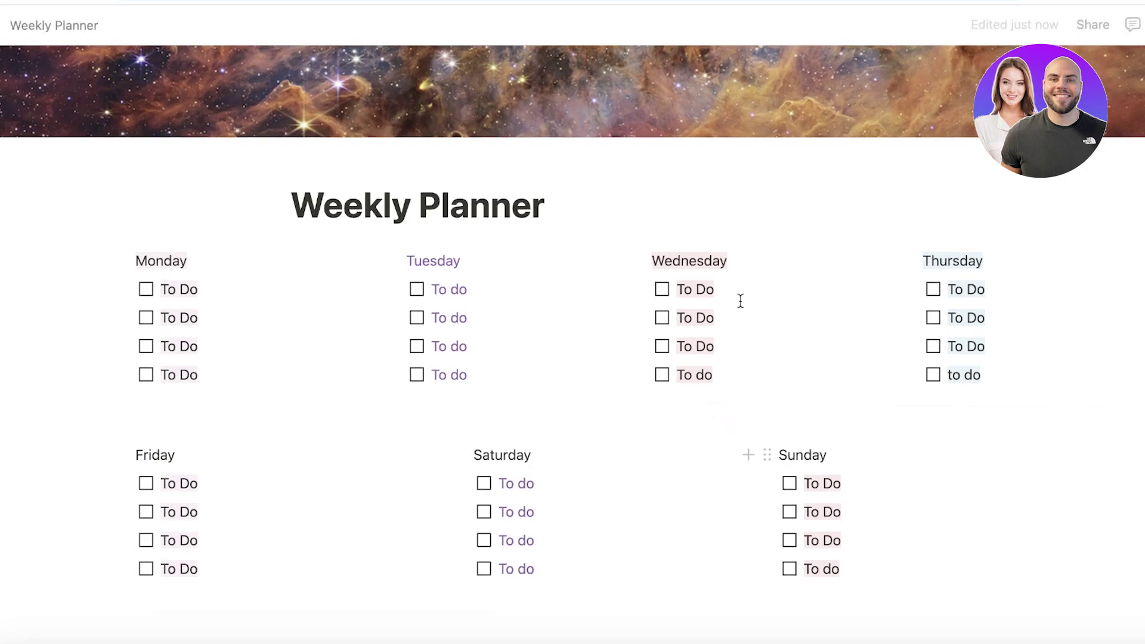
scroll(557, 532, "down", 3)
left_click(557, 532)
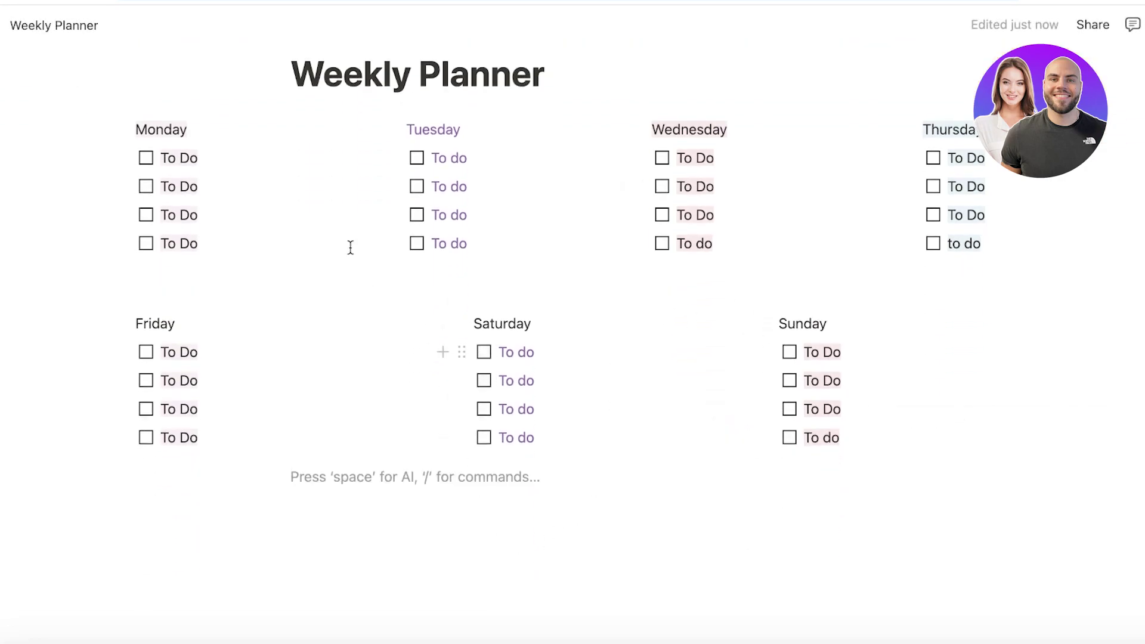
Drag the column dividers to adjust the Friday, Saturday and Sunday column widths
double_click(438, 158)
left_click(499, 504)
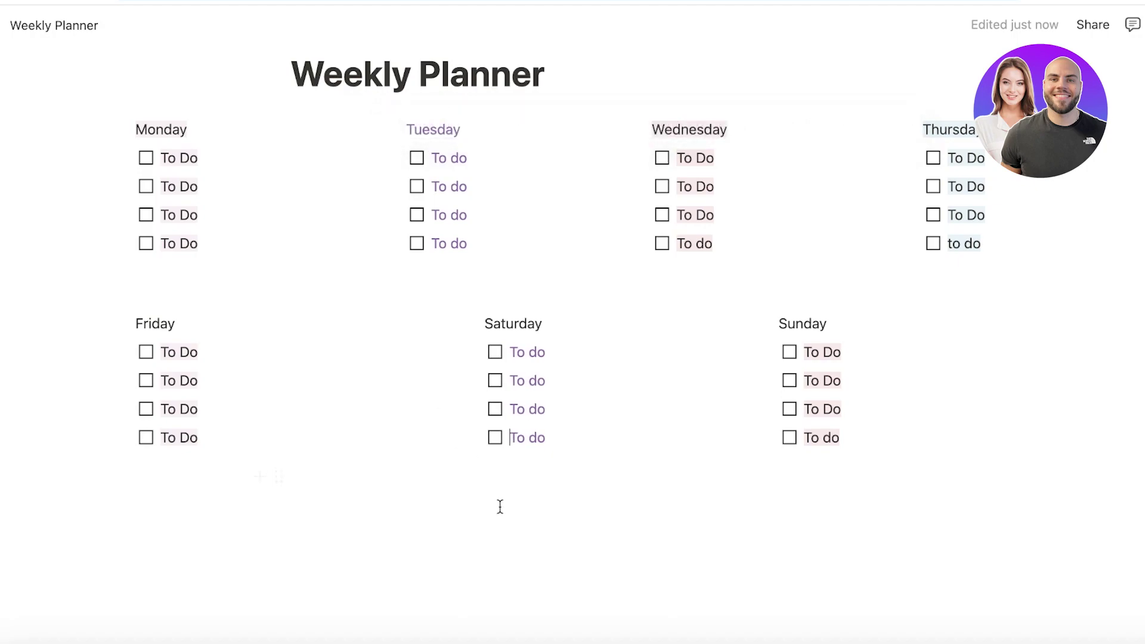
left_click_drag(453, 298, 386, 304)
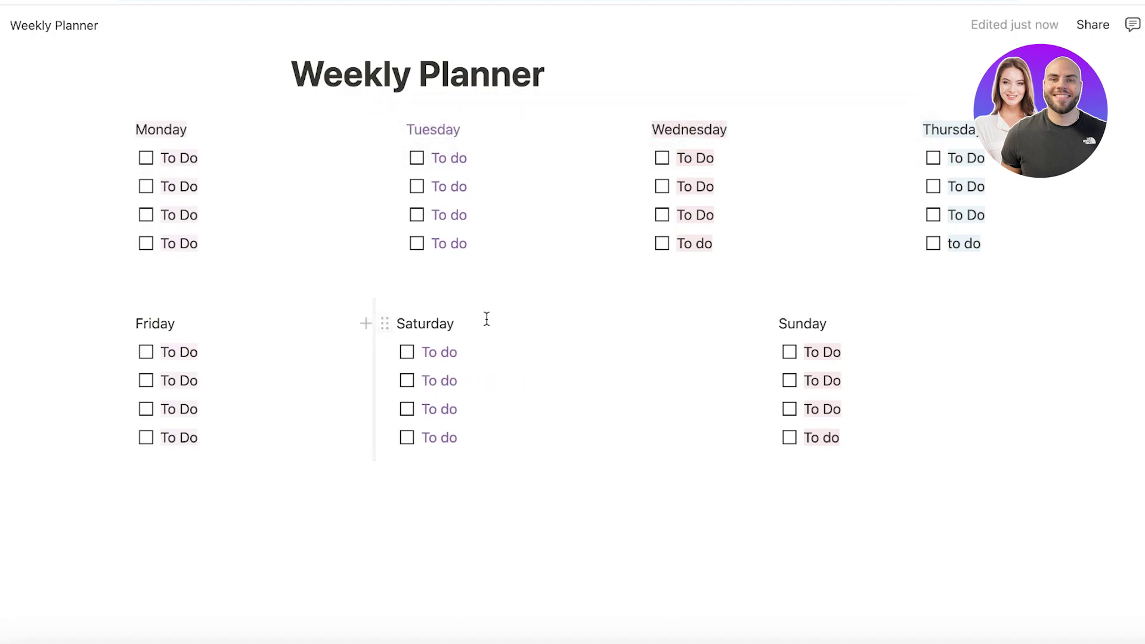
left_click_drag(737, 310, 633, 307)
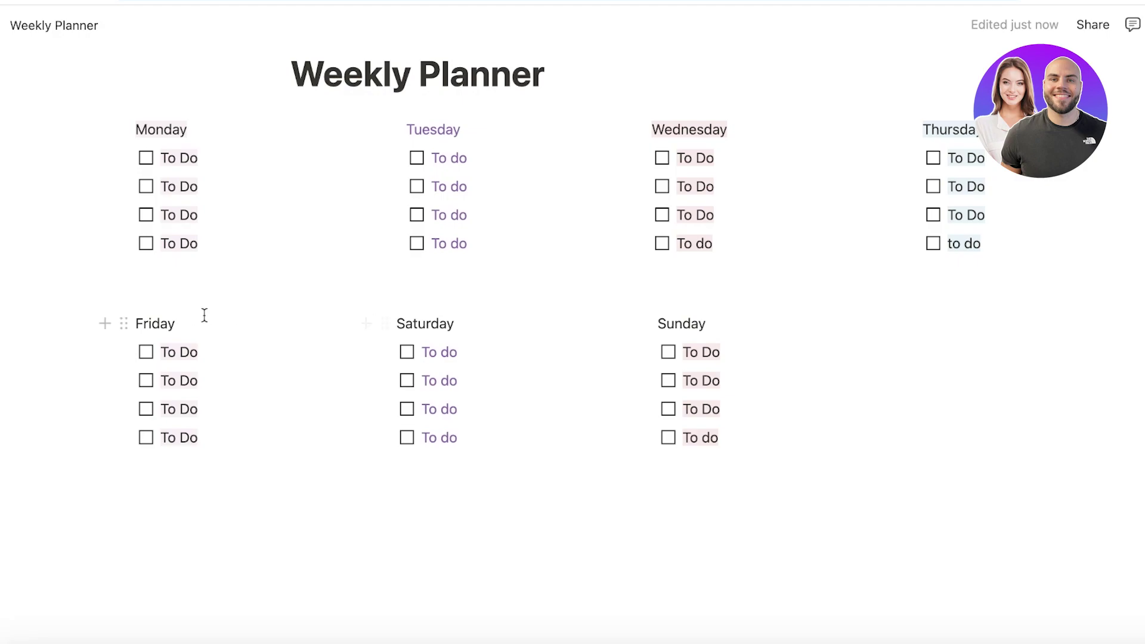
mouse_move(109, 307)
left_mouse_down()
mouse_move(133, 306)
mouse_move(122, 309)
left_mouse_up()
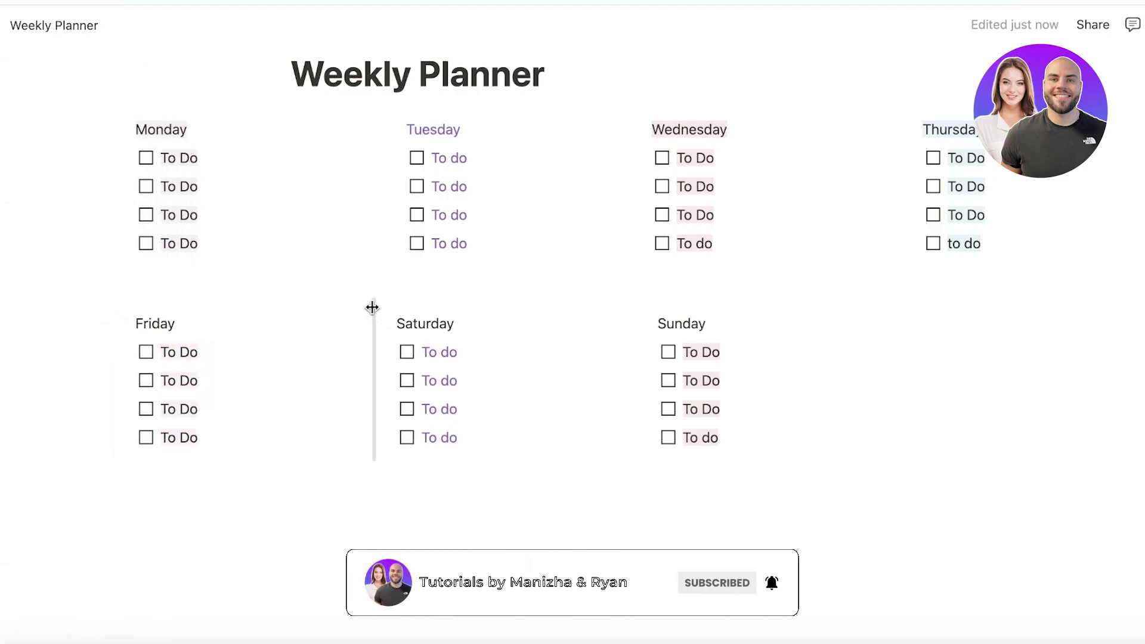
Add blank lines below the columns and clear the stray '/' after the Sunday heading
left_click(652, 519)
scroll(339, 530, "down", 1)
key("Return")
key("Return")
key("Return")
key("Return")
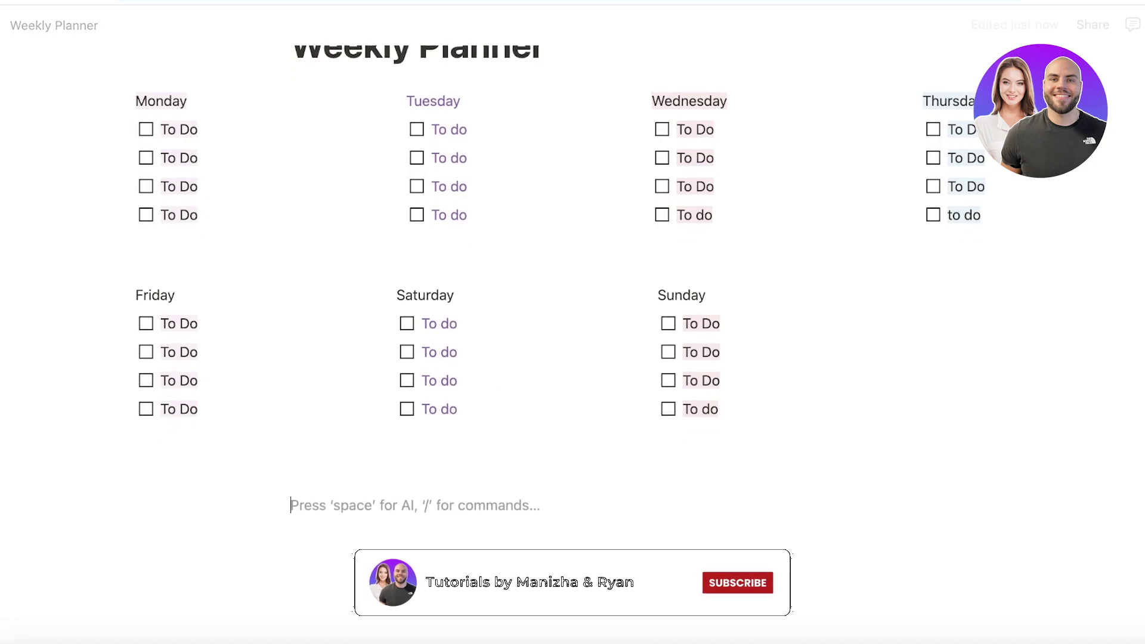
left_click(974, 315)
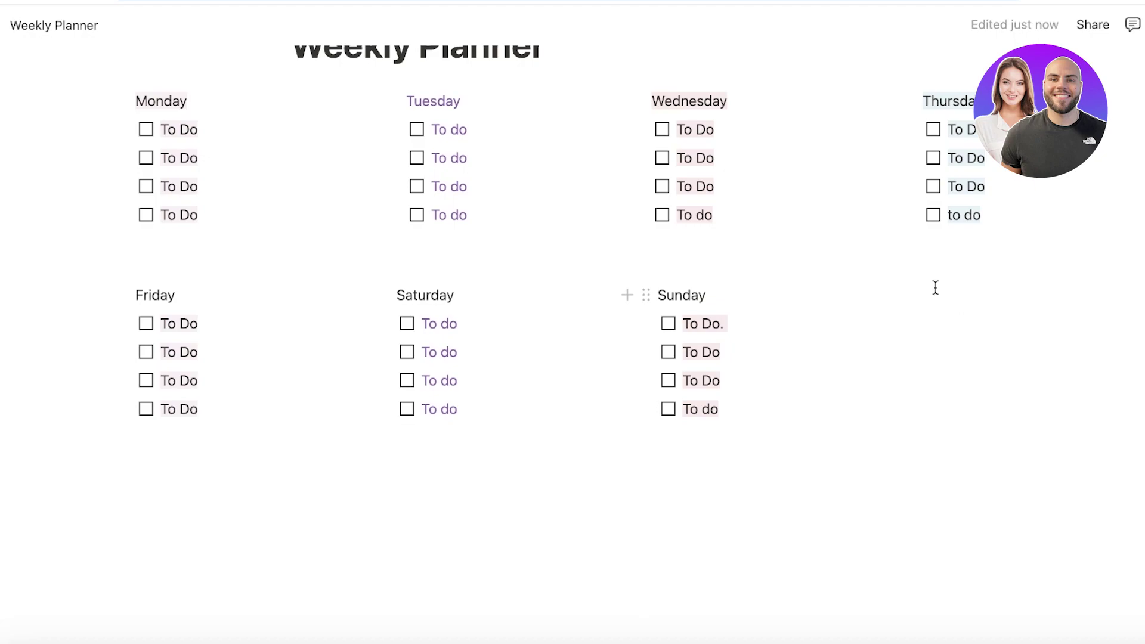
right_click(883, 314)
left_click(843, 290)
type("/")
left_click(868, 267)
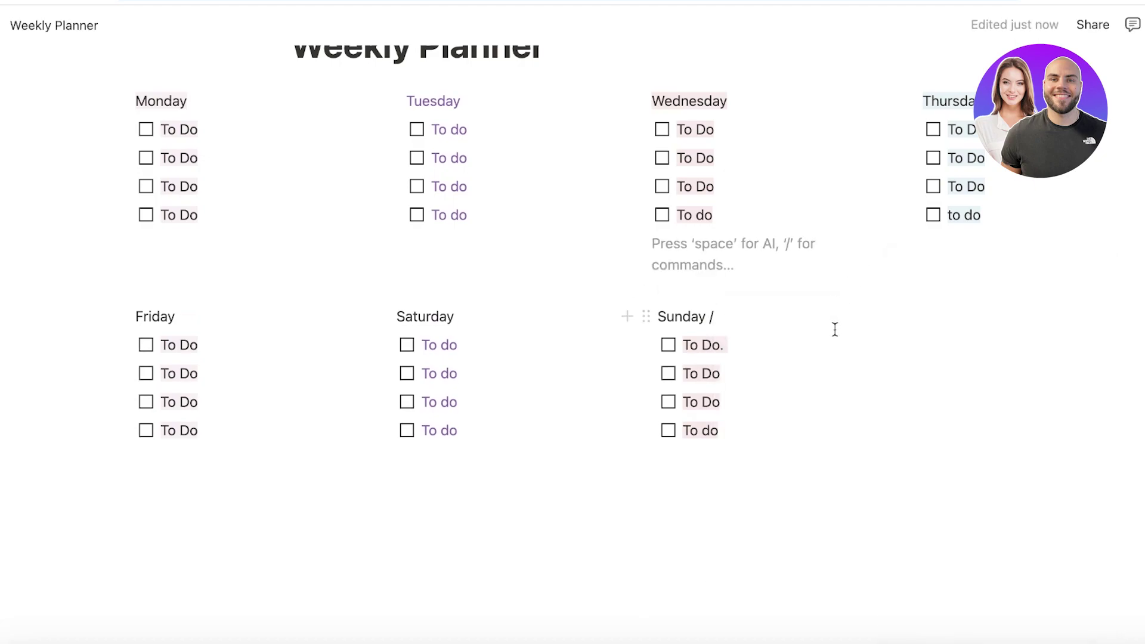
left_click(758, 303)
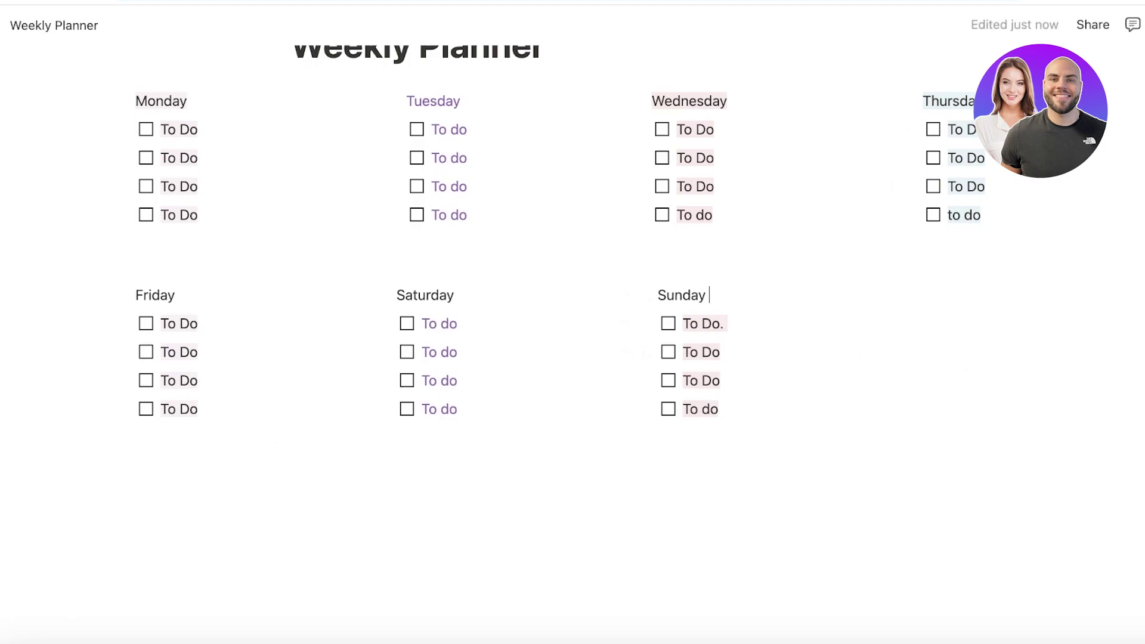
Start a fresh empty line beneath the Friday-to-Sunday row
left_click(804, 461)
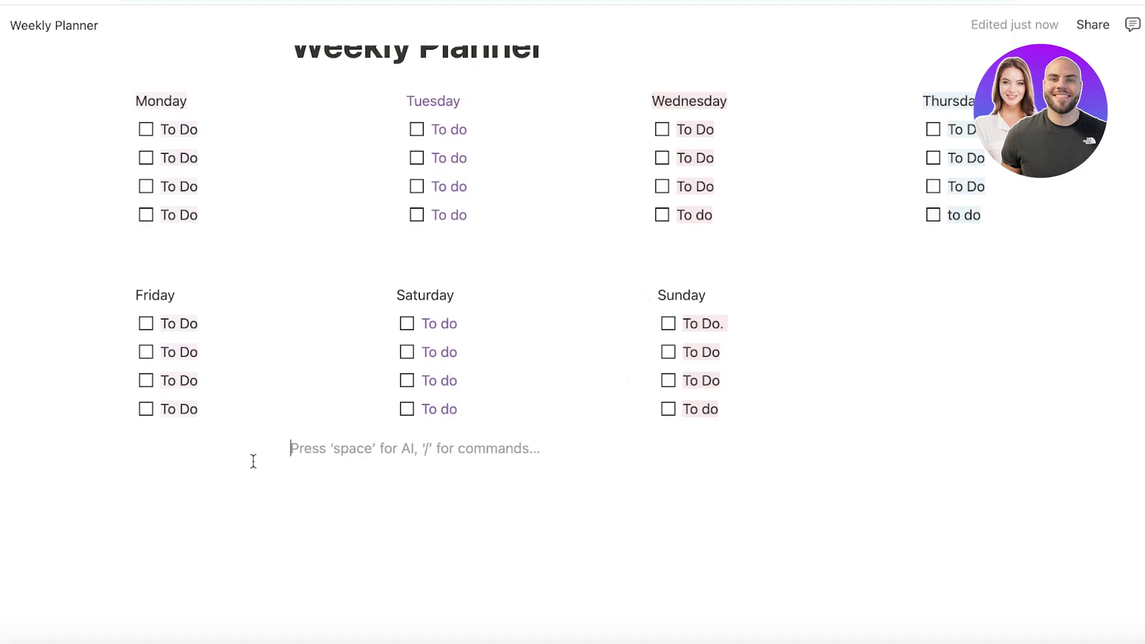
key("Return")
key("Return")
key("Return")
key("BackSpace")
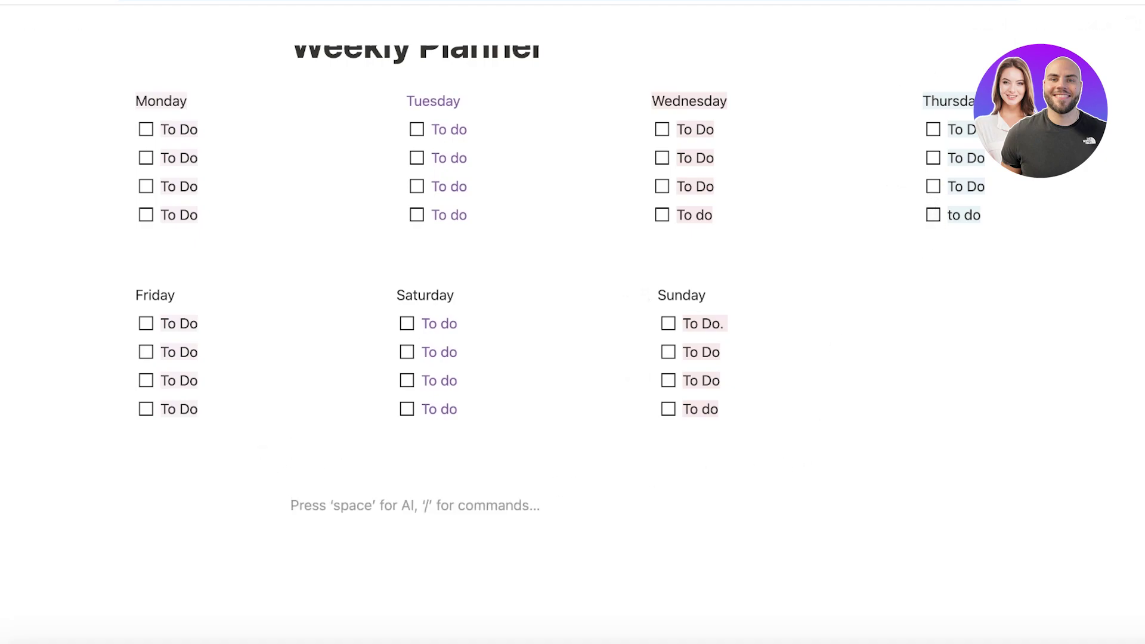
Insert a table block below the week columns and enter Habits in its first cell
type("/")
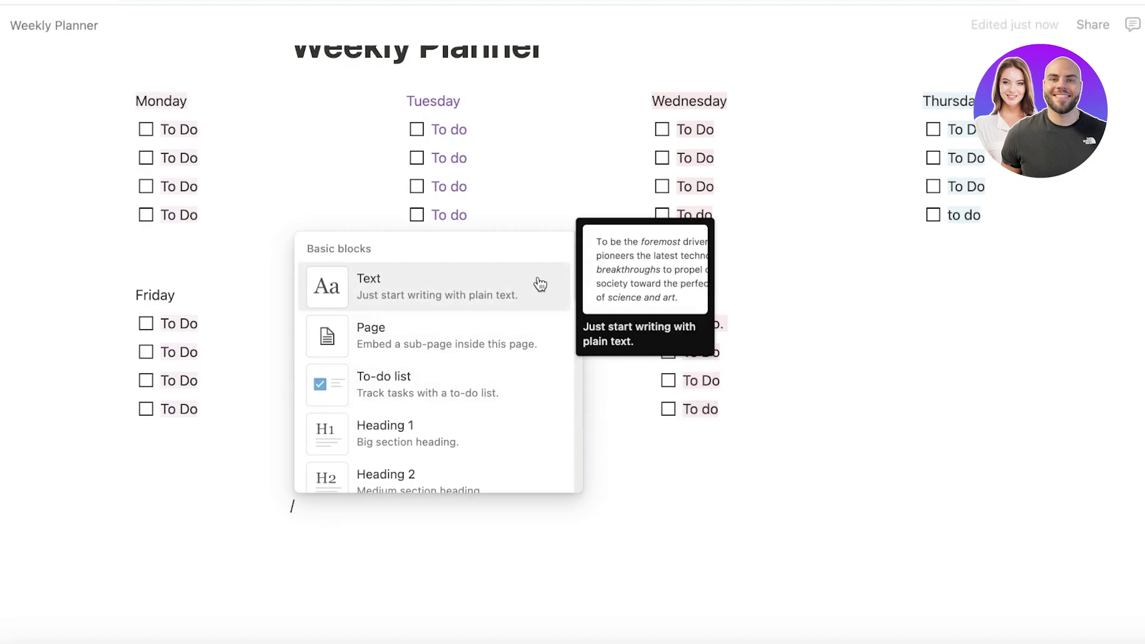
scroll(481, 353, "down", 3)
scroll(447, 389, "down", 3)
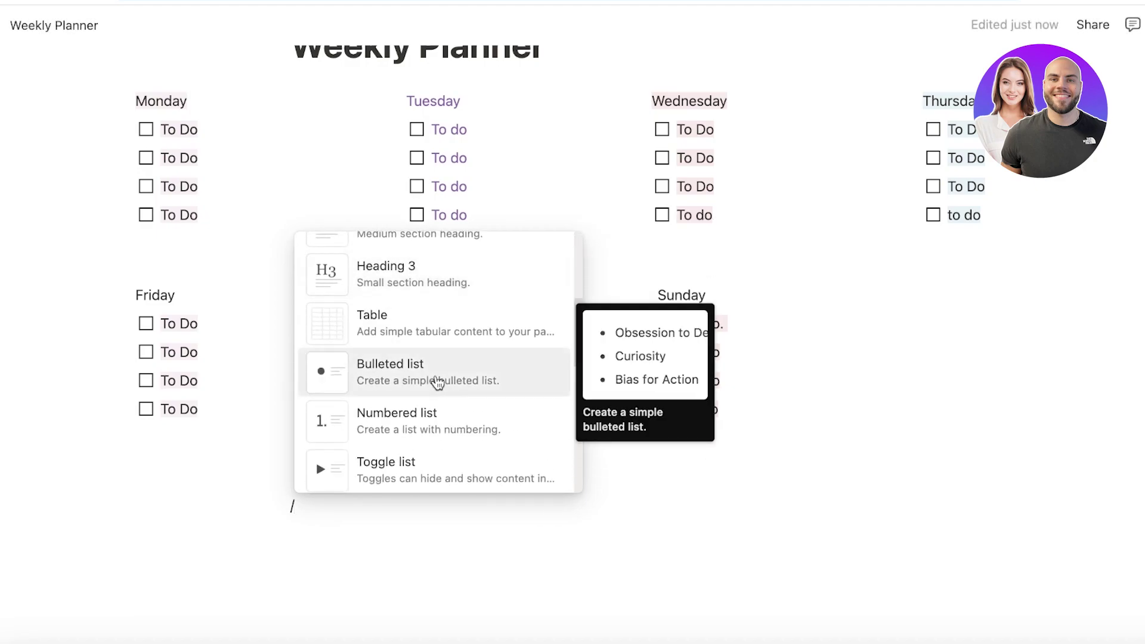
left_click(404, 329)
scroll(384, 513, "down", 1)
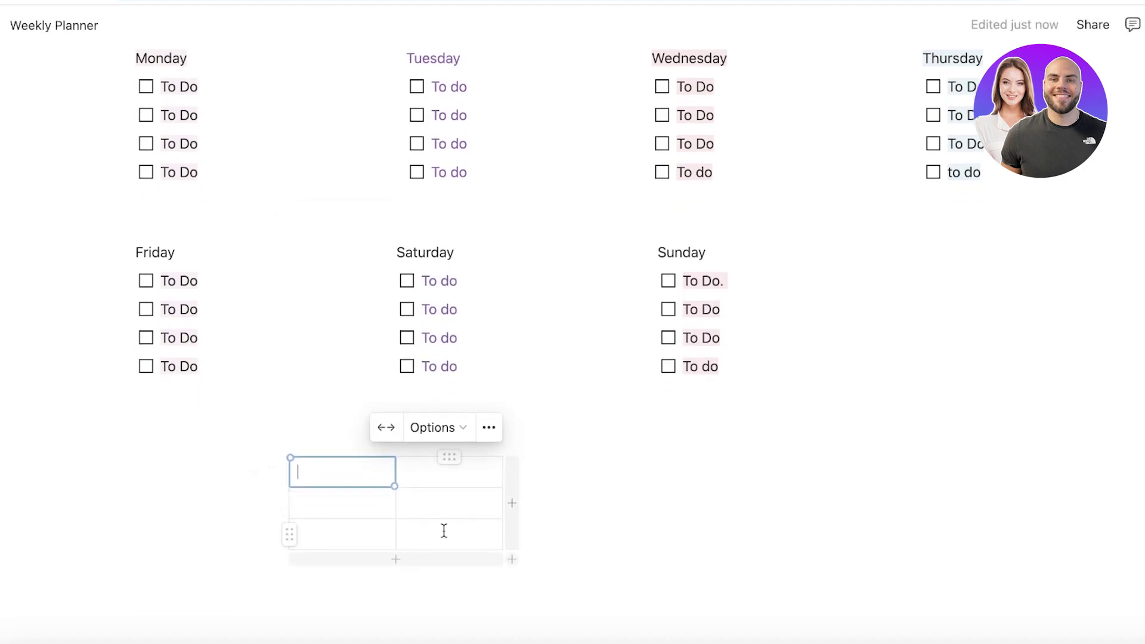
type("Habits")
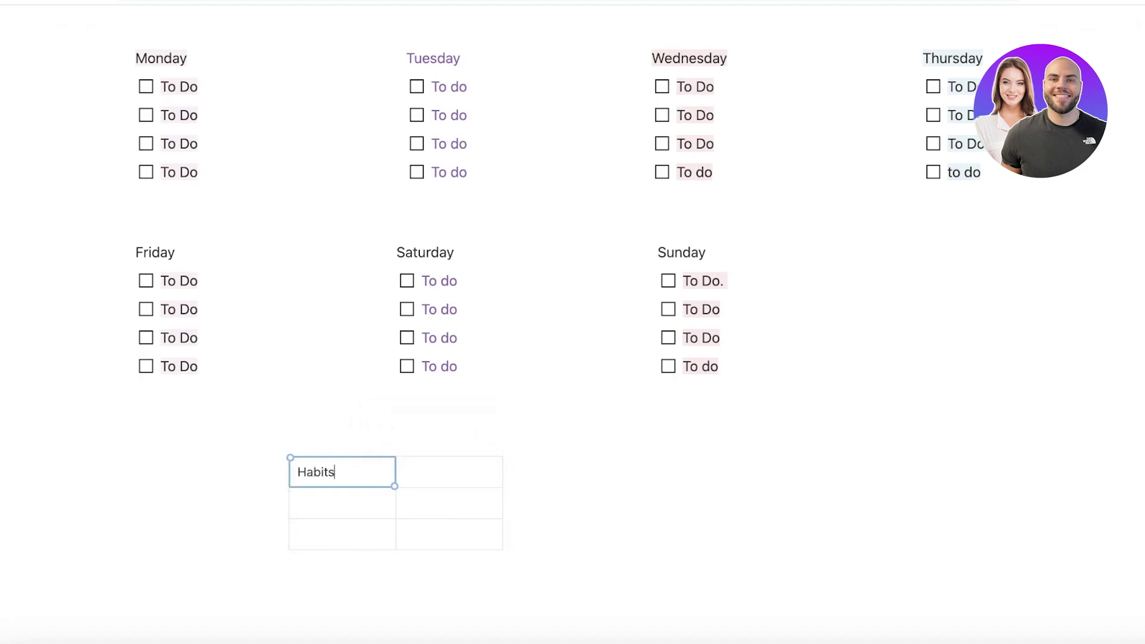
left_click(441, 467)
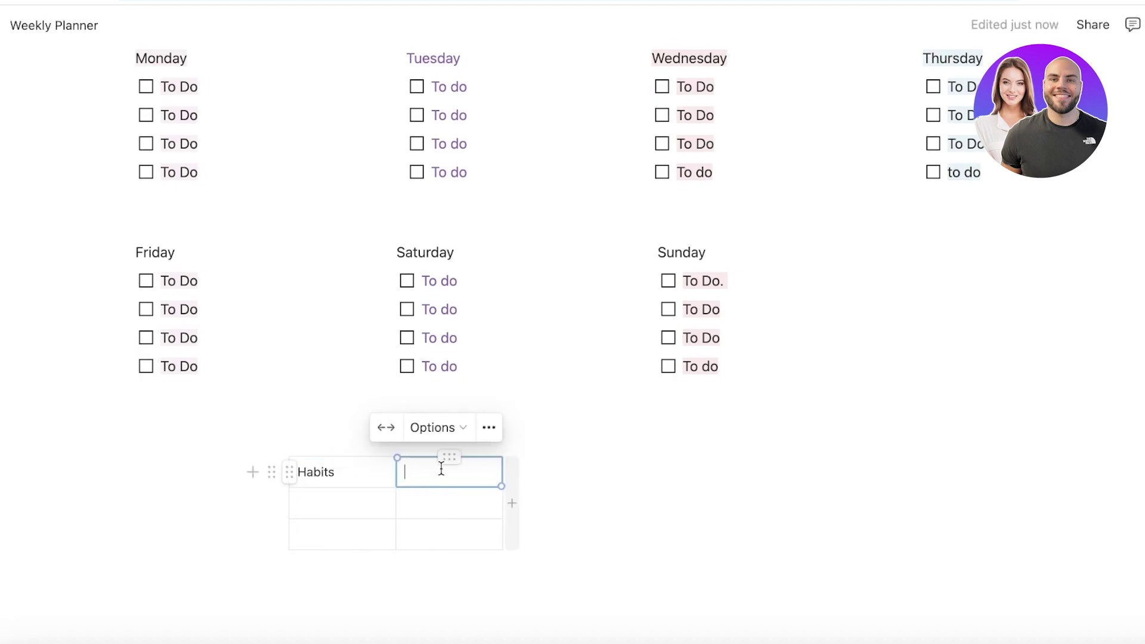
Add columns until the Habits table has seven columns
scroll(440, 483, "down", 4)
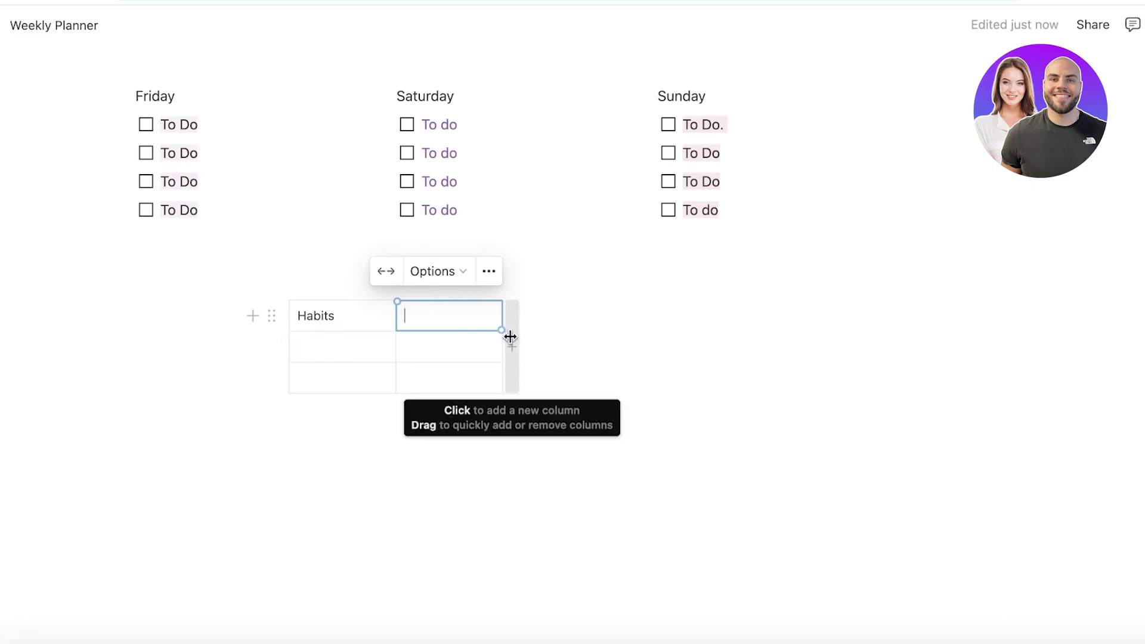
left_click(515, 343)
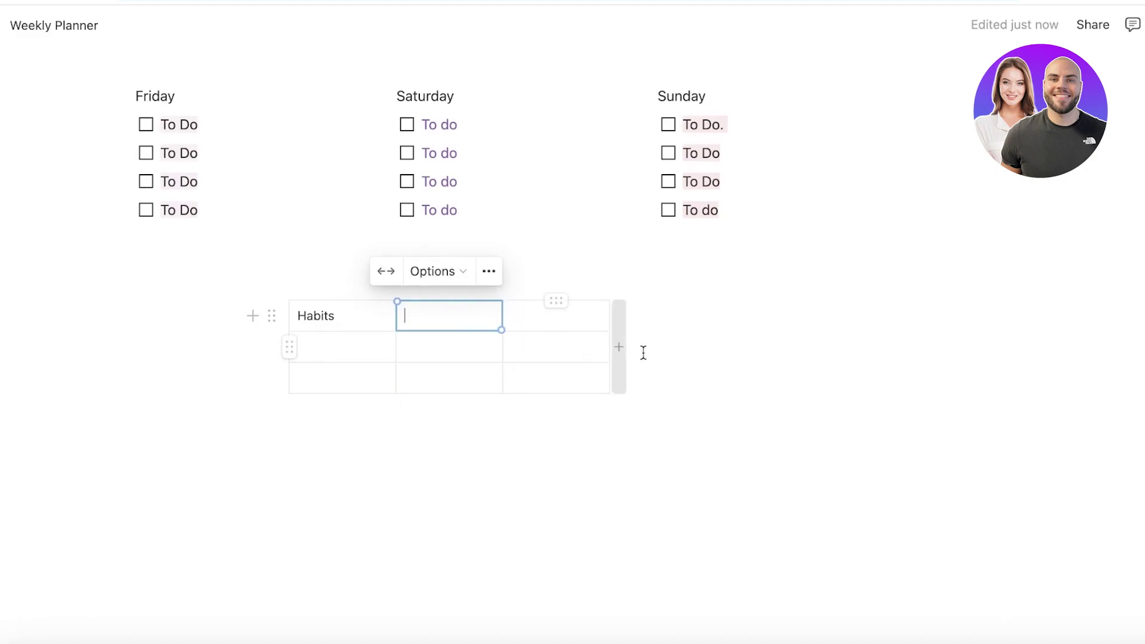
left_click(621, 340)
left_click(729, 335)
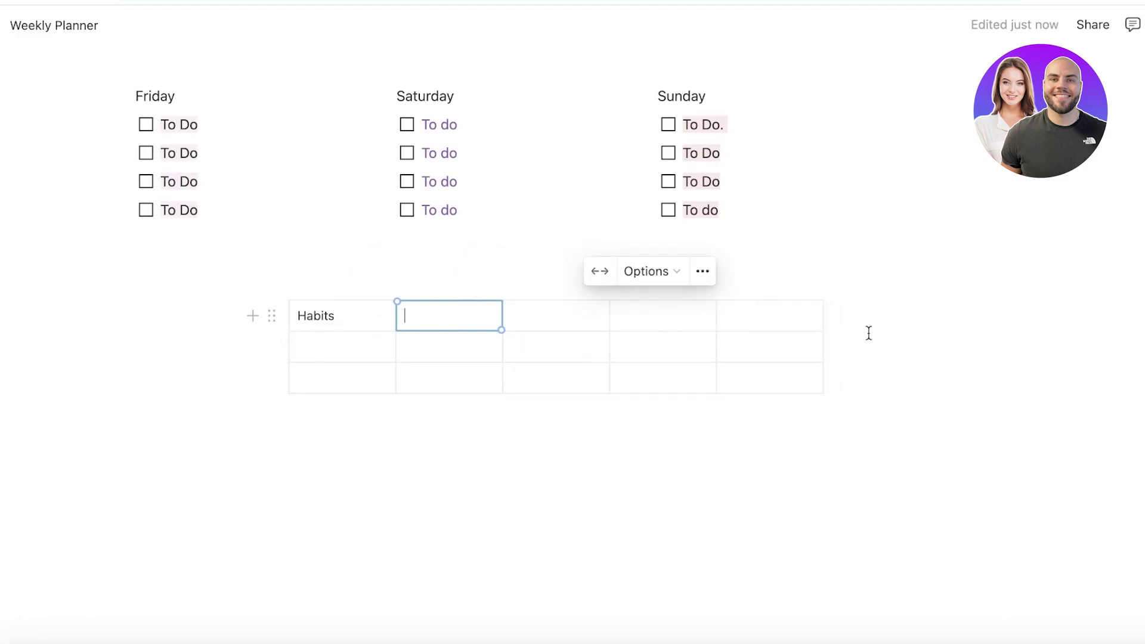
left_click(626, 273)
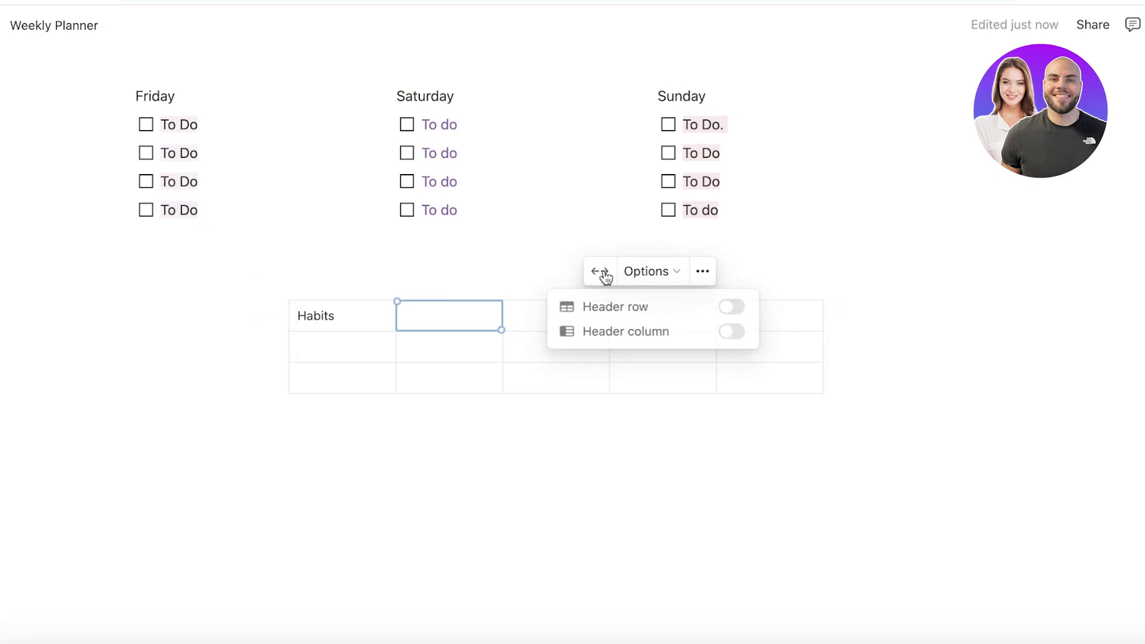
left_click(813, 325)
left_click(836, 343)
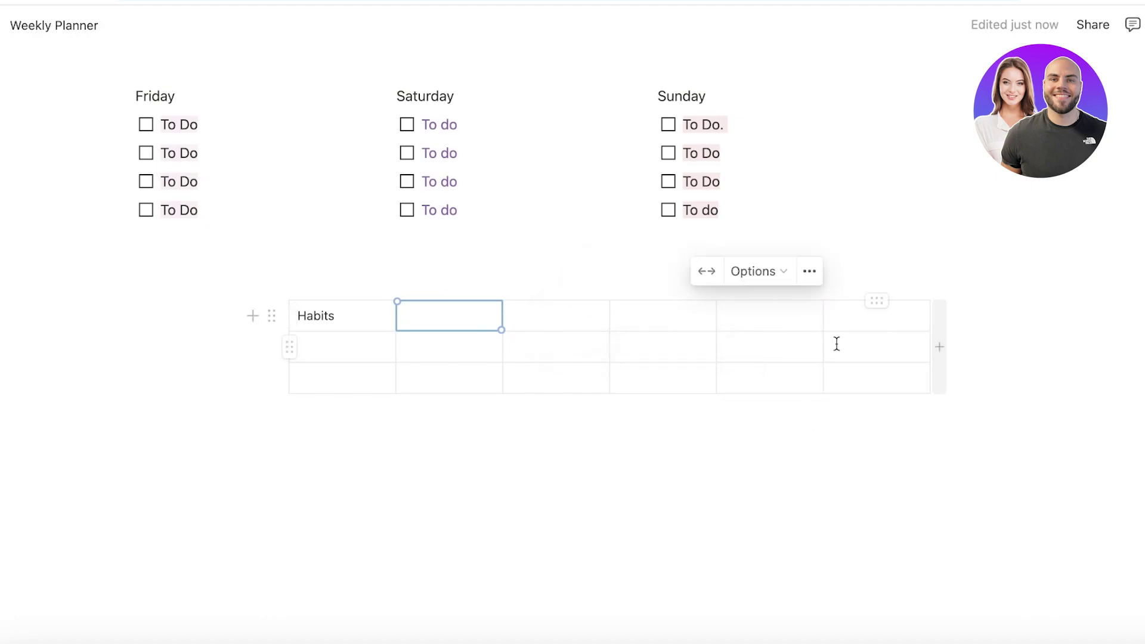
left_click(940, 339)
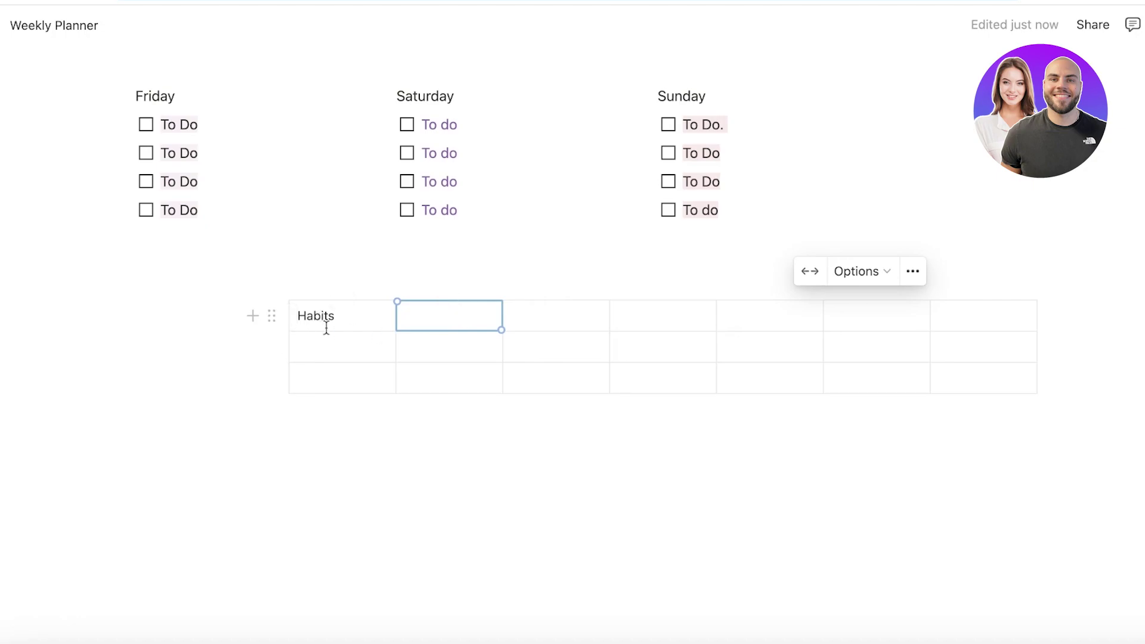
left_click(350, 348)
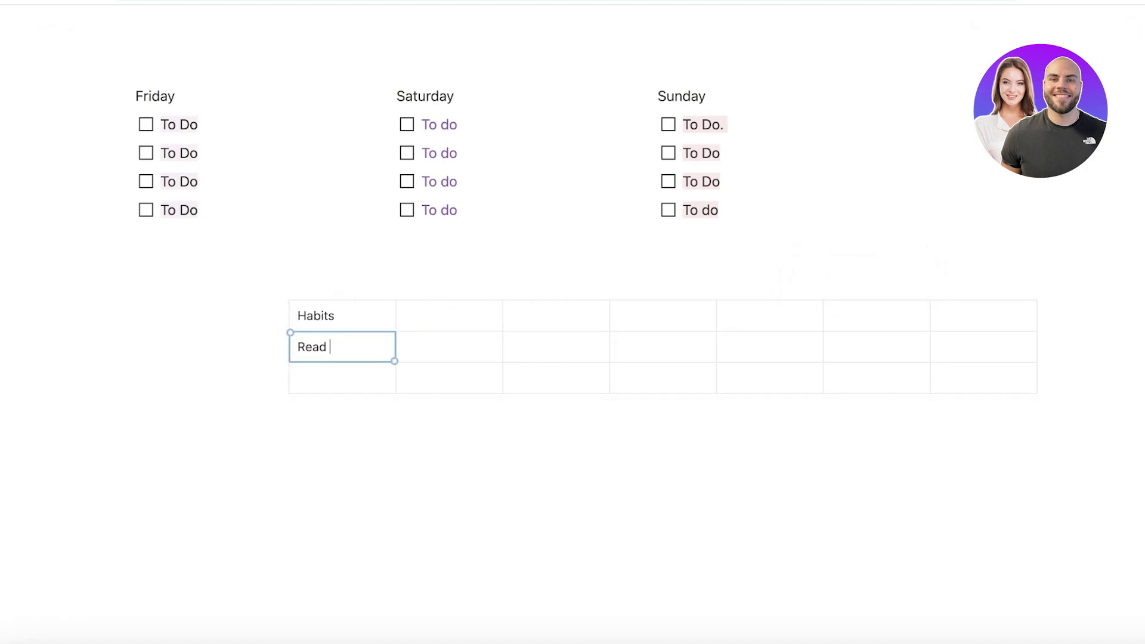
Label the first-column rows 'Read Book' and 'Exercise', correcting the 'Excercise' misspelling
type("Read Book")
left_click(320, 379)
type("E")
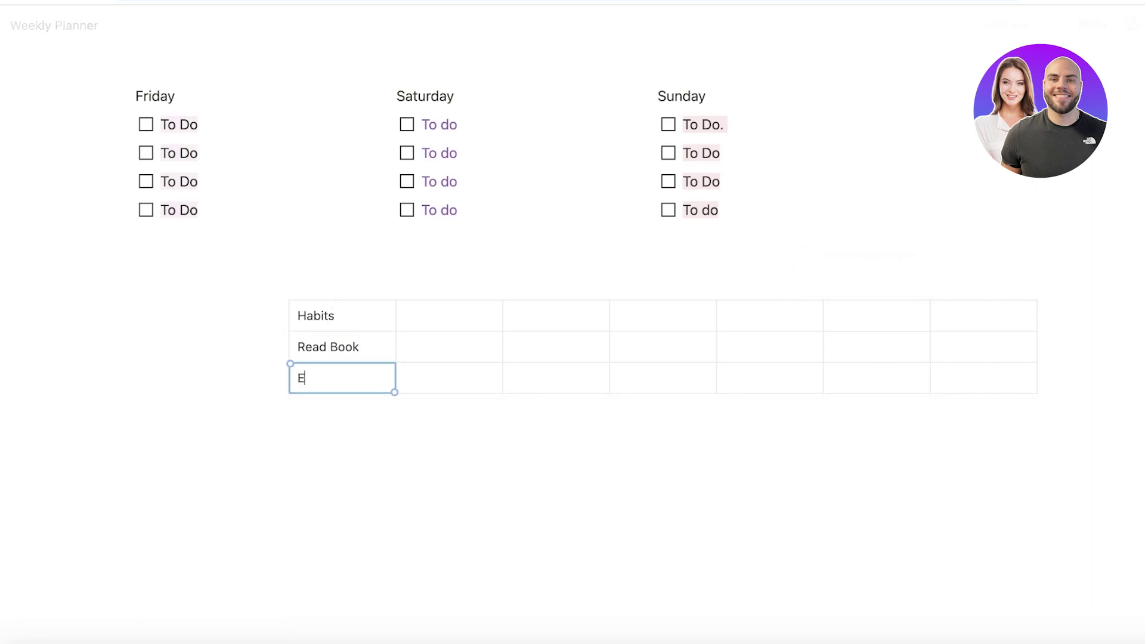
type("xcercise")
right_click(317, 375)
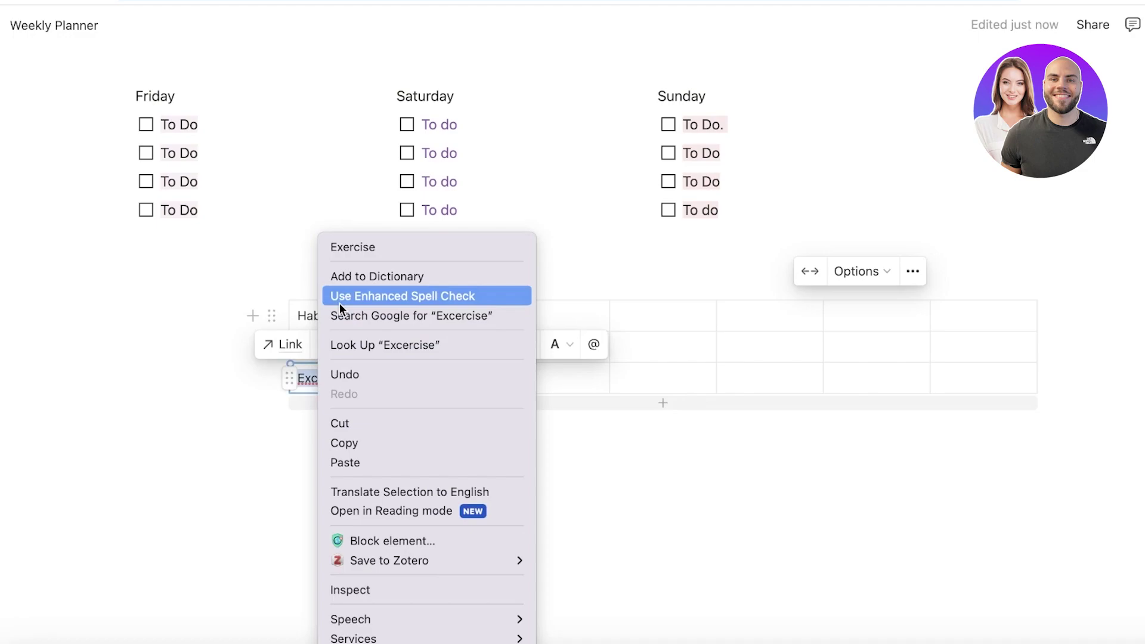
left_click(350, 249)
left_click(392, 417)
Enter Monday and Tuesday in the table's header row
left_click(422, 325)
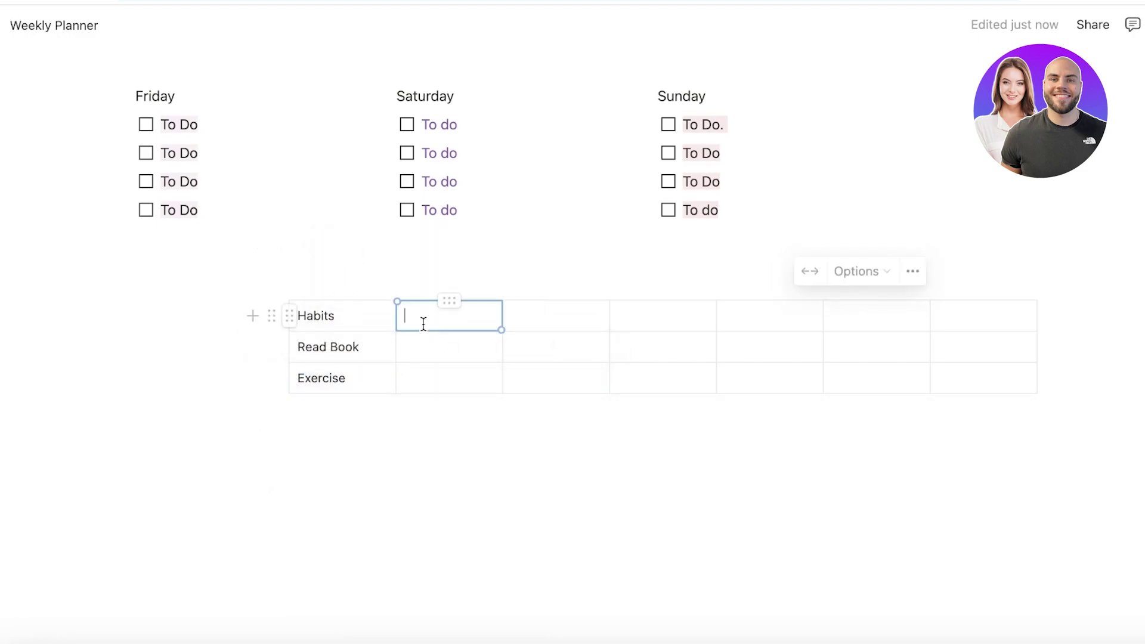
type("Monday")
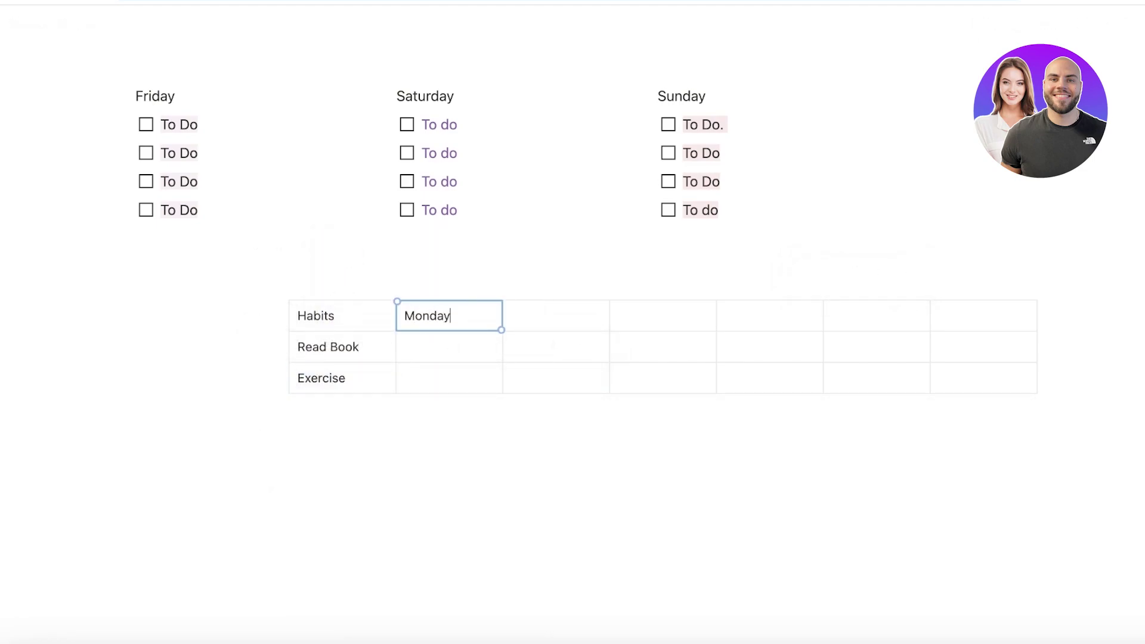
key("Tab")
type("Tu")
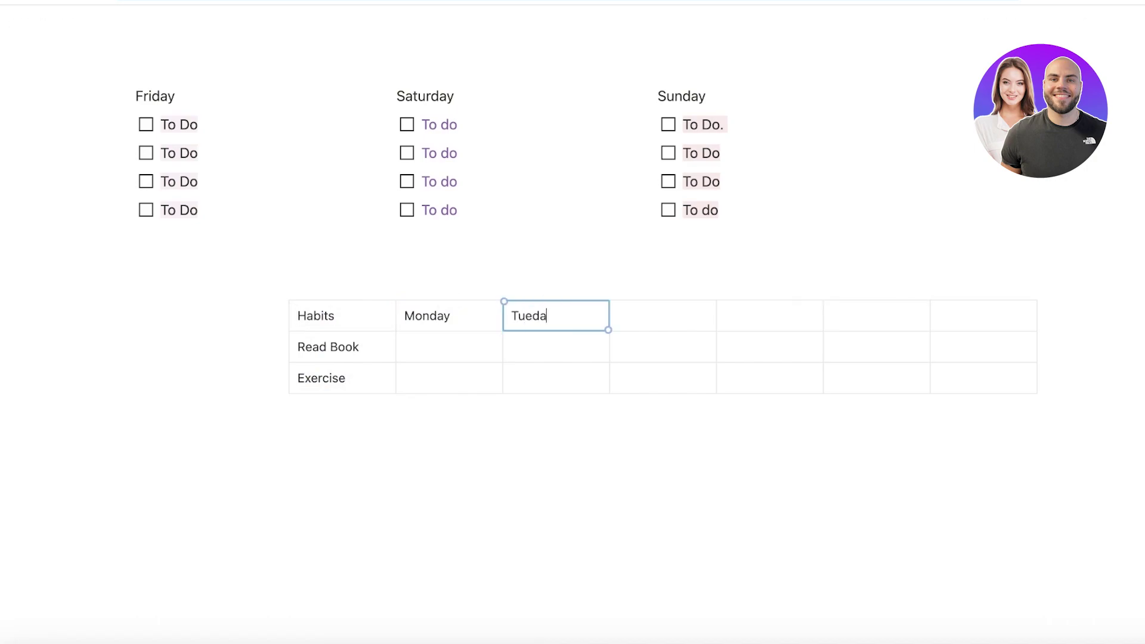
type("esd")
key("BackSpace")
type("sday")
left_click(661, 302)
Fill the remaining header cells with Wednesday, Thusday, Friday and Saturday
left_click(645, 315)
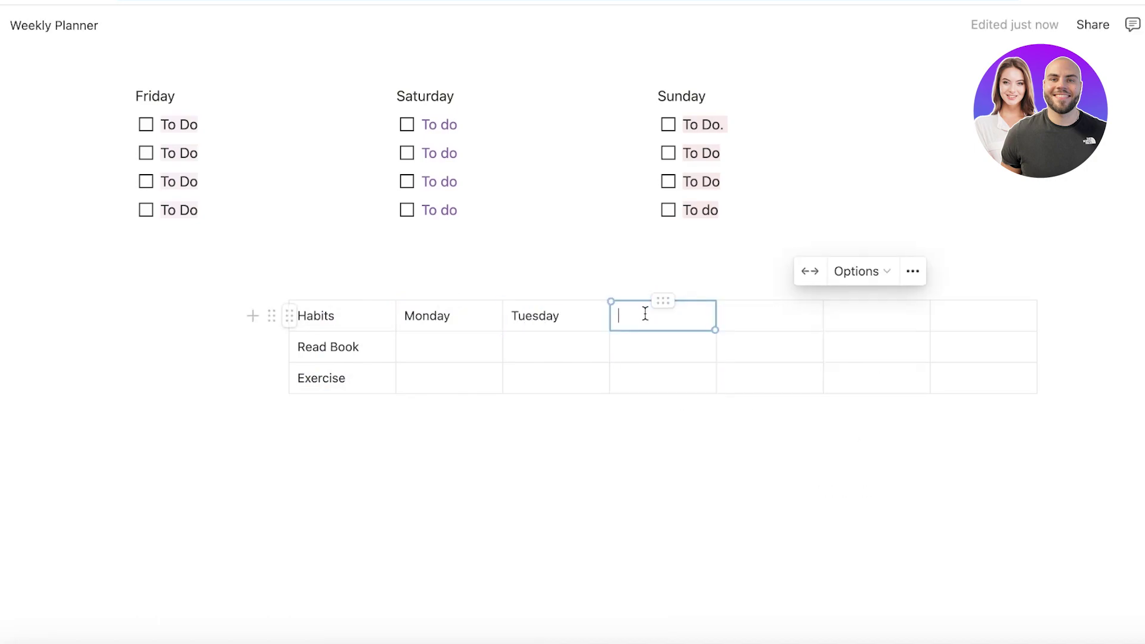
type("Wednesday")
key("Tab")
type("Thusday")
key("Tab")
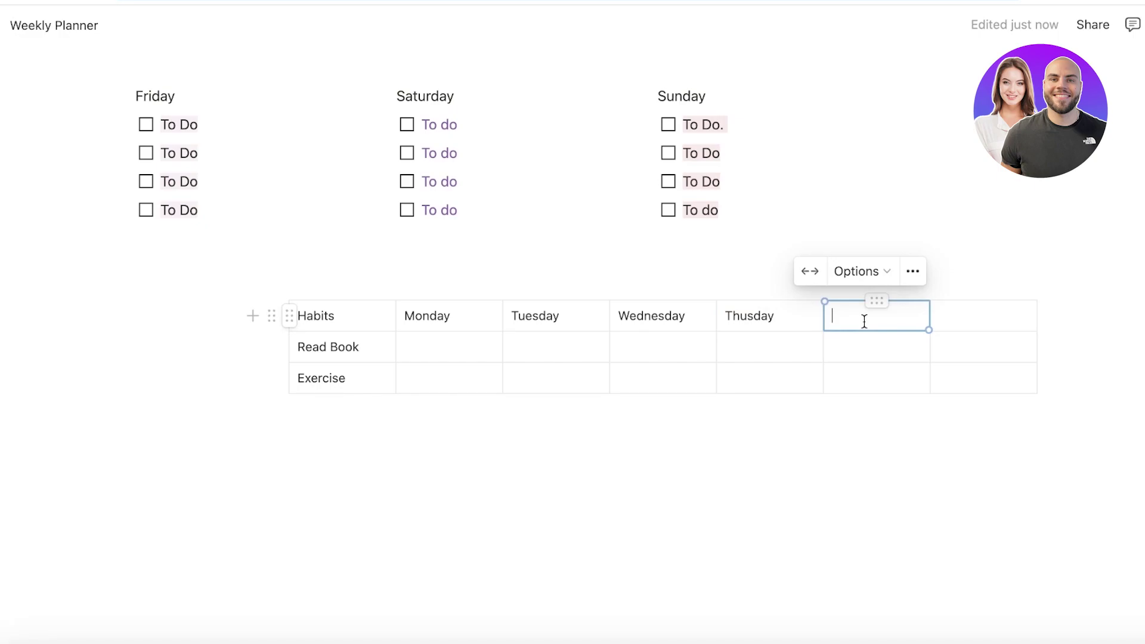
type("Friday")
left_click(993, 309)
type("Sa")
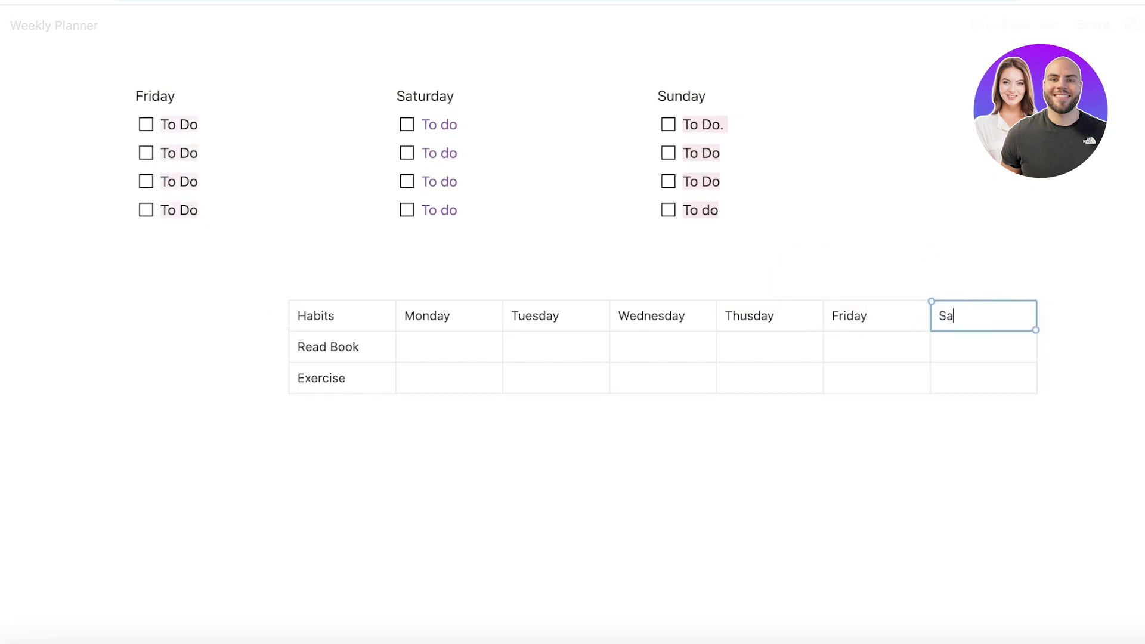
type("turday")
Select the Monday column of the Habits table and check its column actions
left_click(429, 328)
left_click(435, 338)
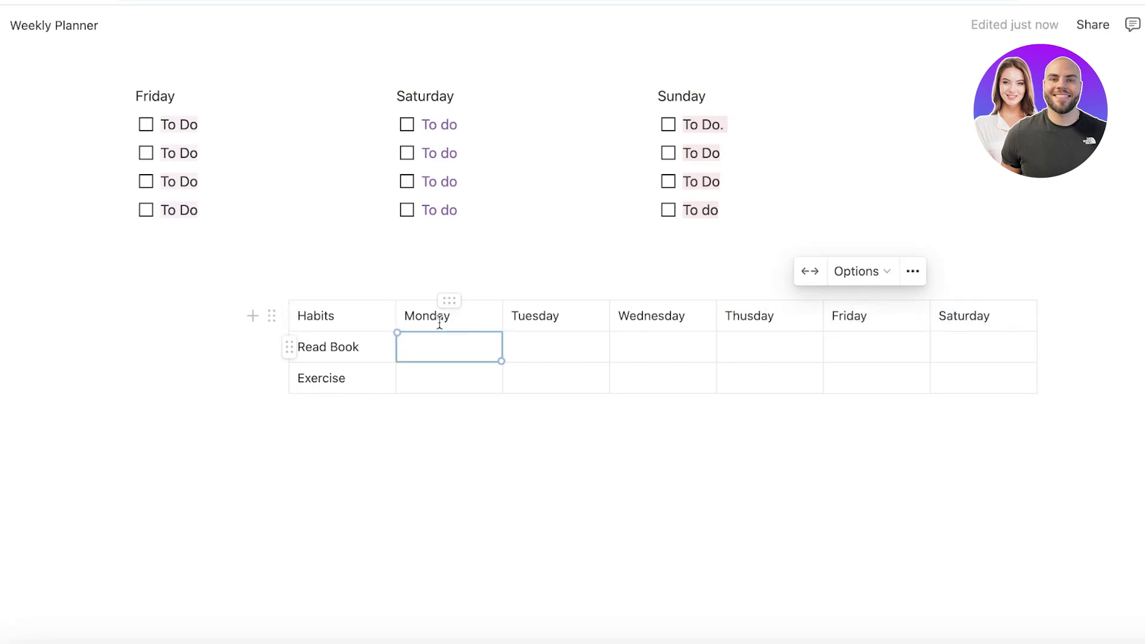
left_click(442, 317)
left_click(449, 300)
key("Escape")
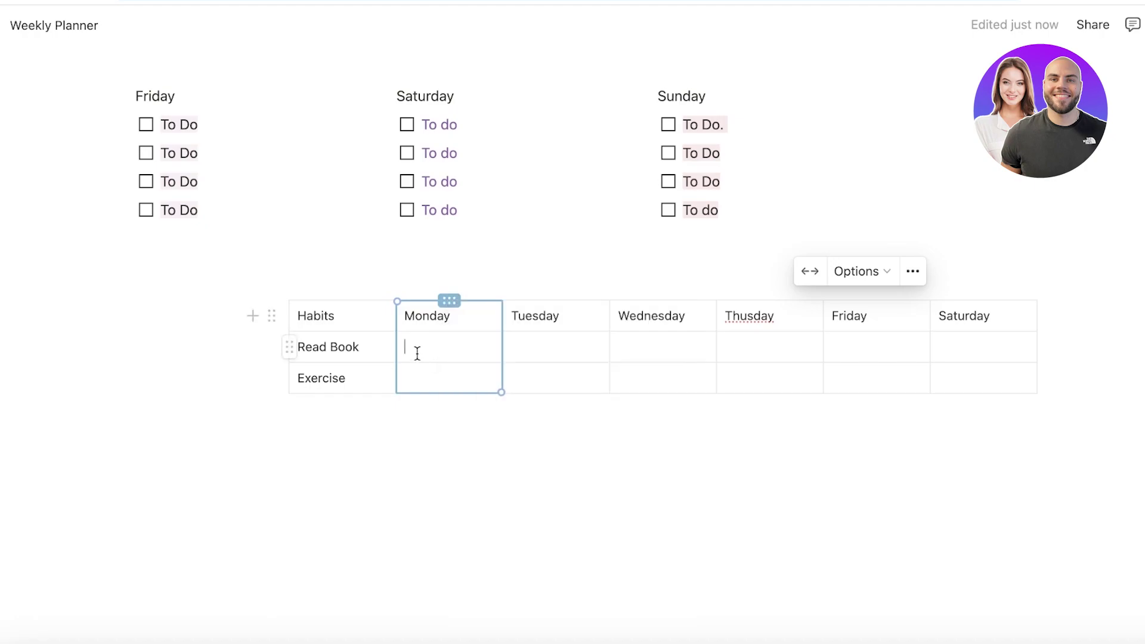
Select the habit-tracking cells and inspect the cell and table option menus
left_click_drag(417, 353, 984, 376)
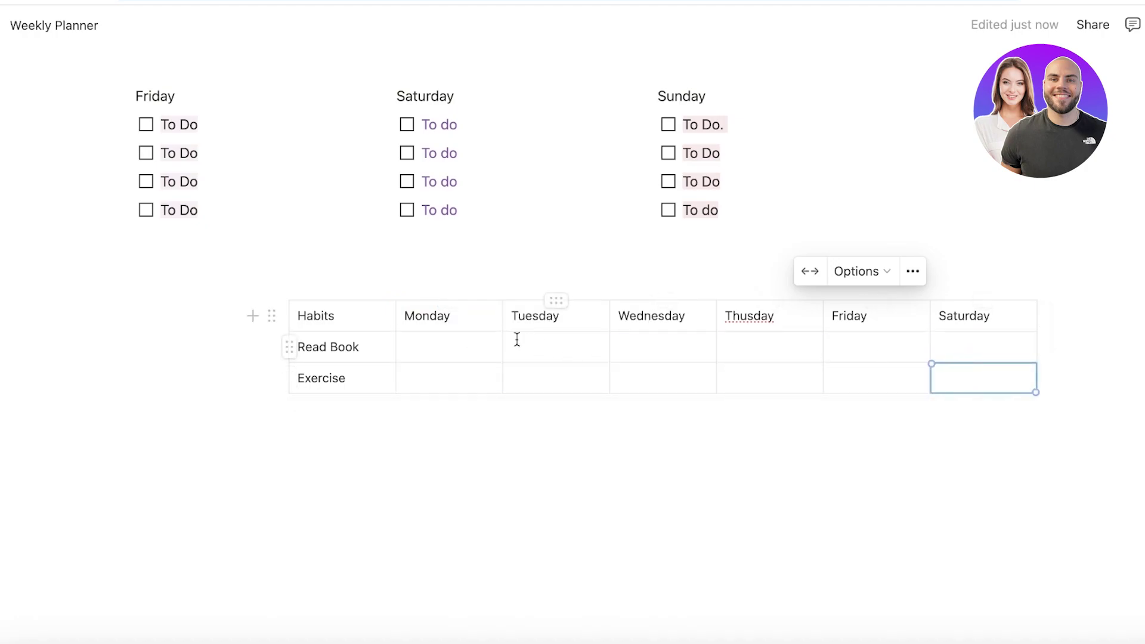
left_click_drag(468, 342, 1074, 375)
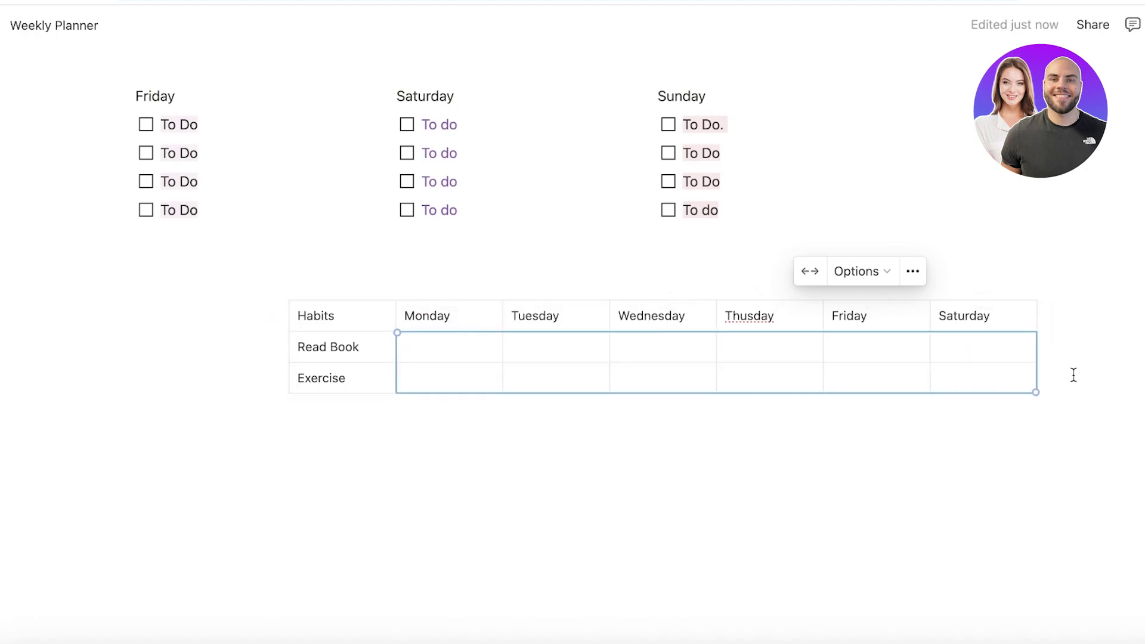
left_click(935, 368)
type("/")
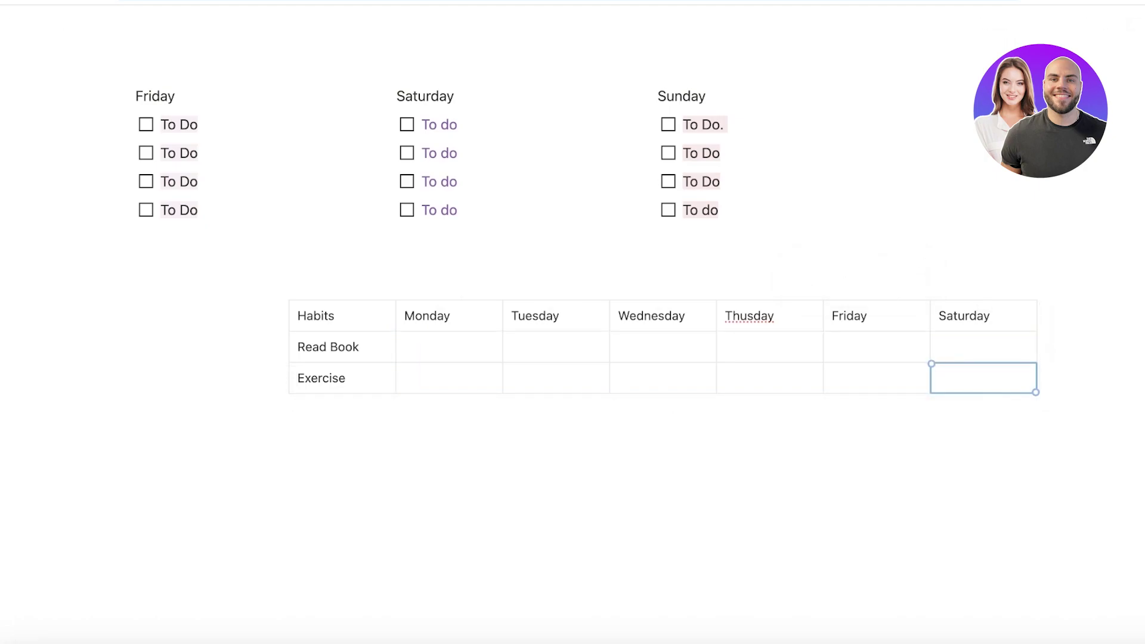
left_click(430, 339)
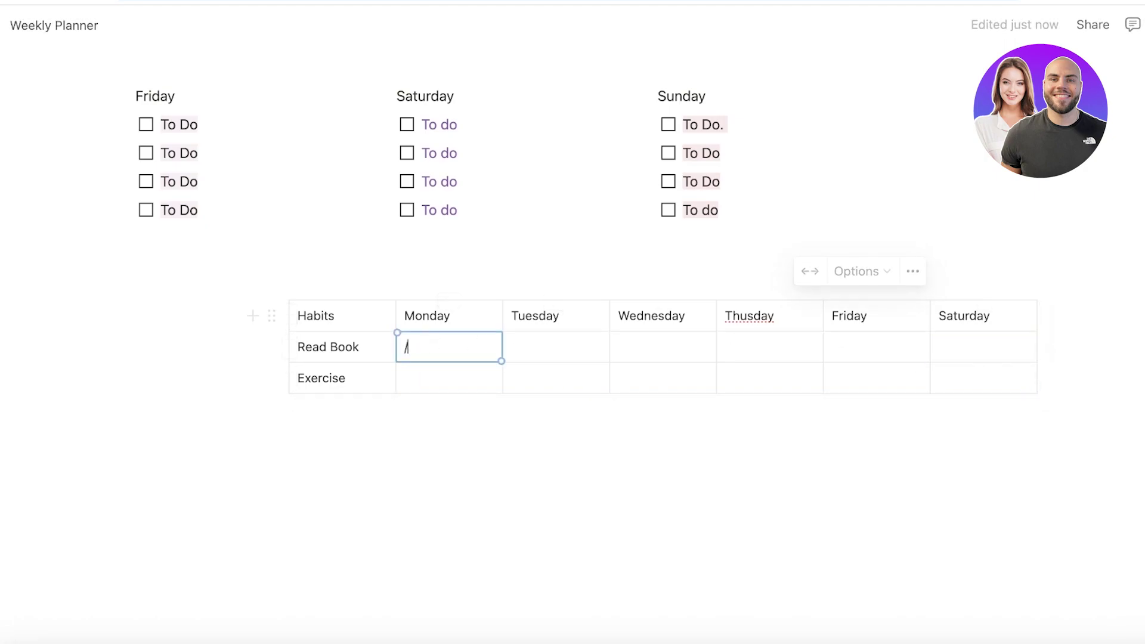
right_click(446, 341)
left_click(548, 346)
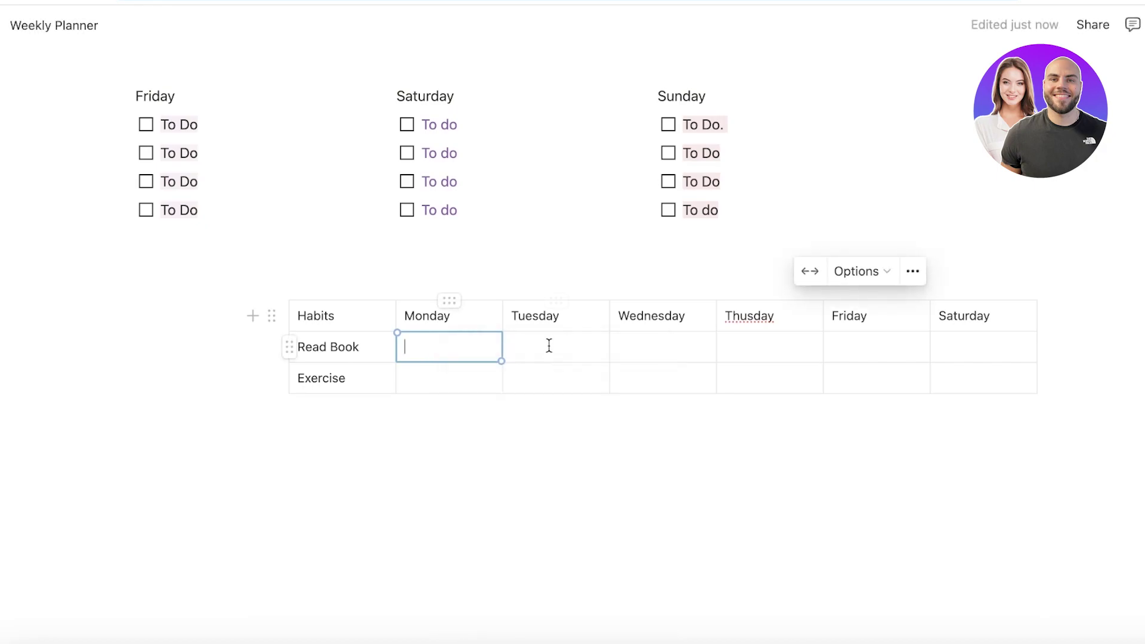
left_click(862, 272)
left_click(919, 272)
left_click(919, 272)
key("Escape")
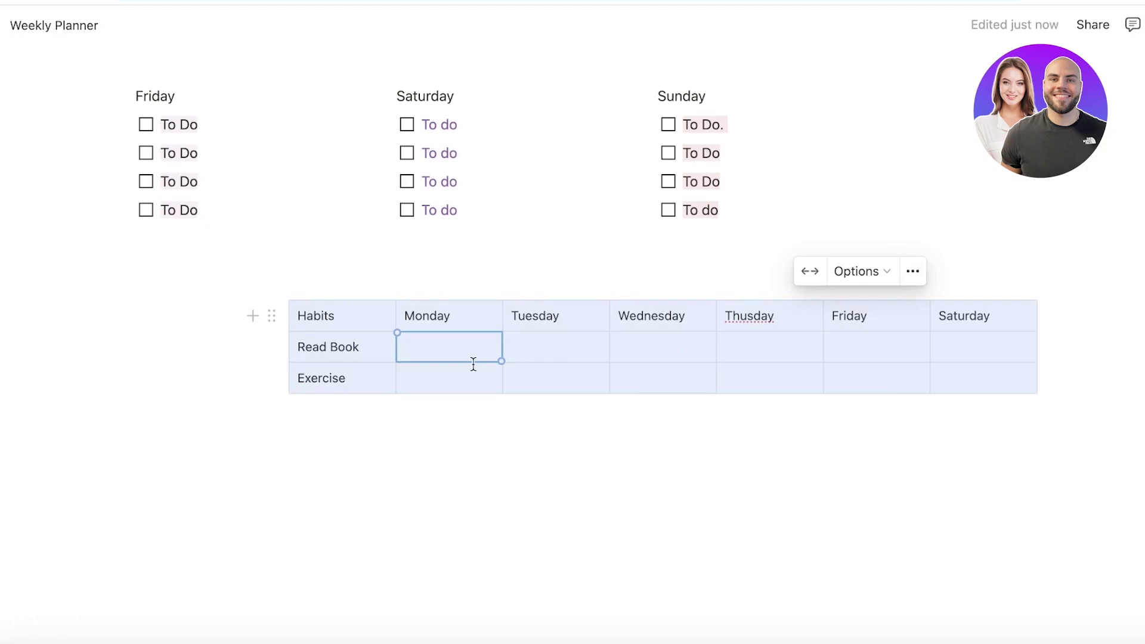
Add an empty third row and give the Monday column a brown background
left_click(465, 399)
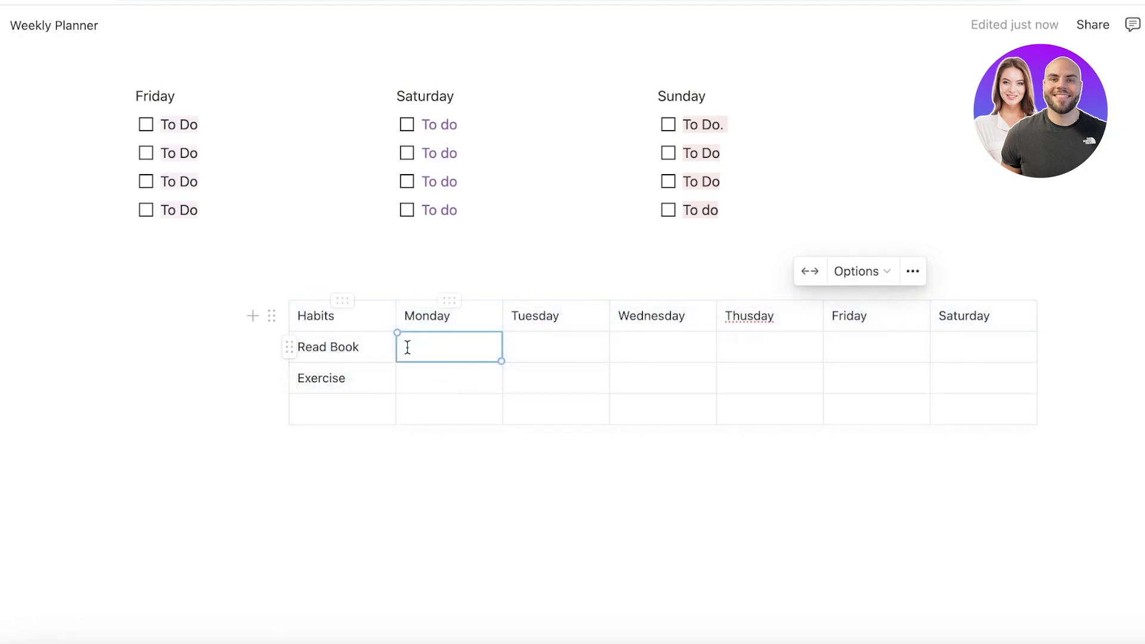
left_click_drag(501, 361, 499, 385)
left_click(450, 300)
mouse_move(480, 368)
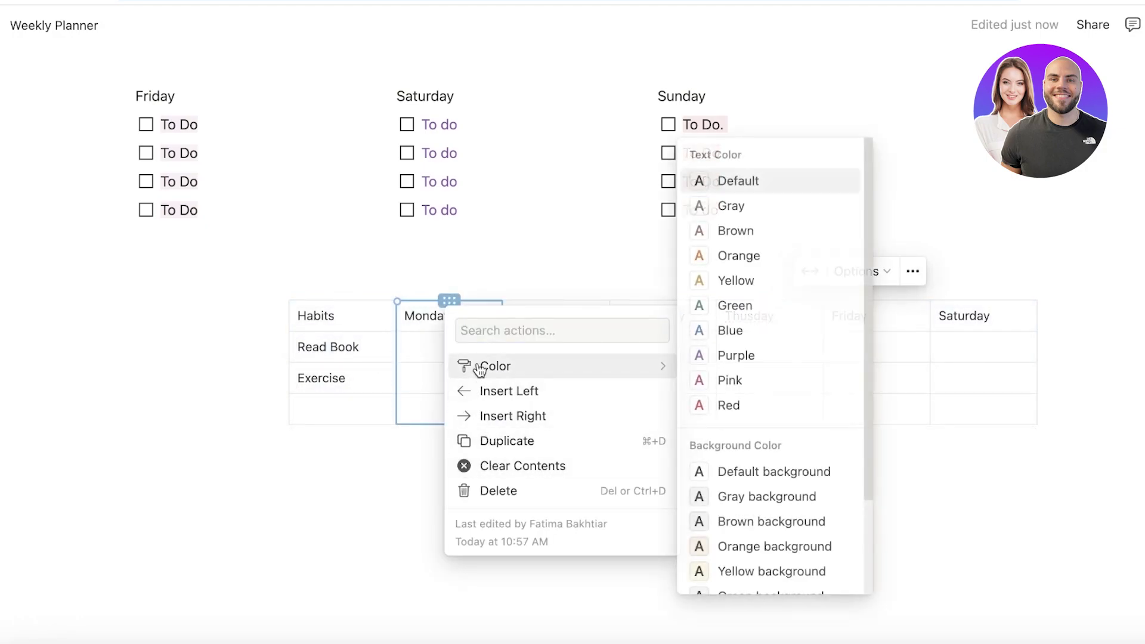
left_click(751, 500)
mouse_move(540, 366)
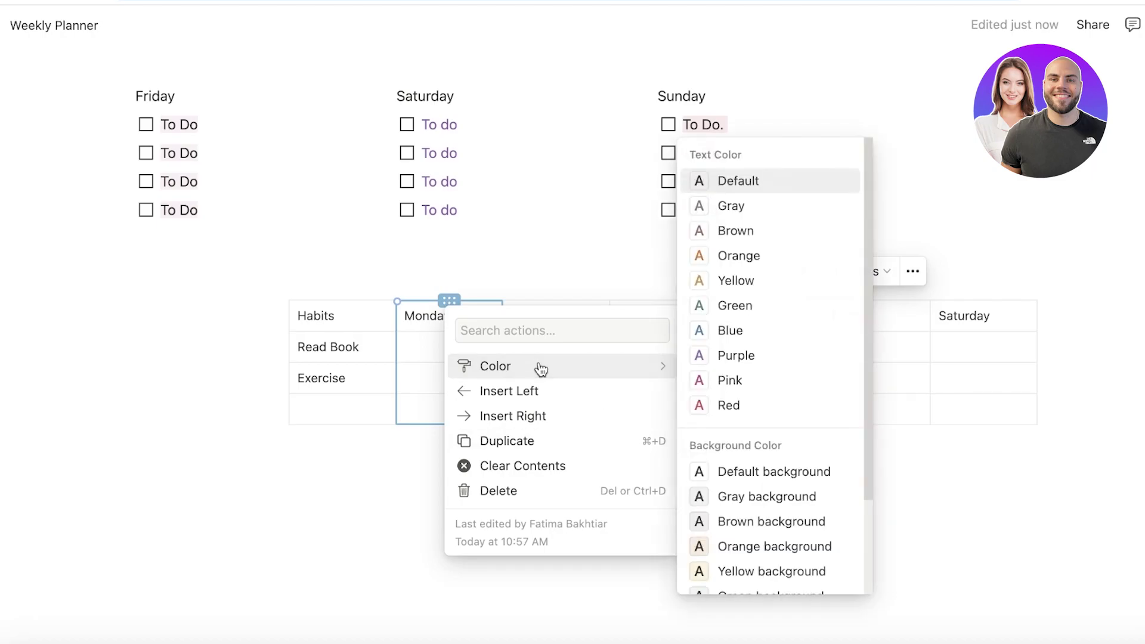
left_click(782, 523)
left_click(656, 456)
Type 'maj' in the Monday/Read Book cell
left_click(572, 366)
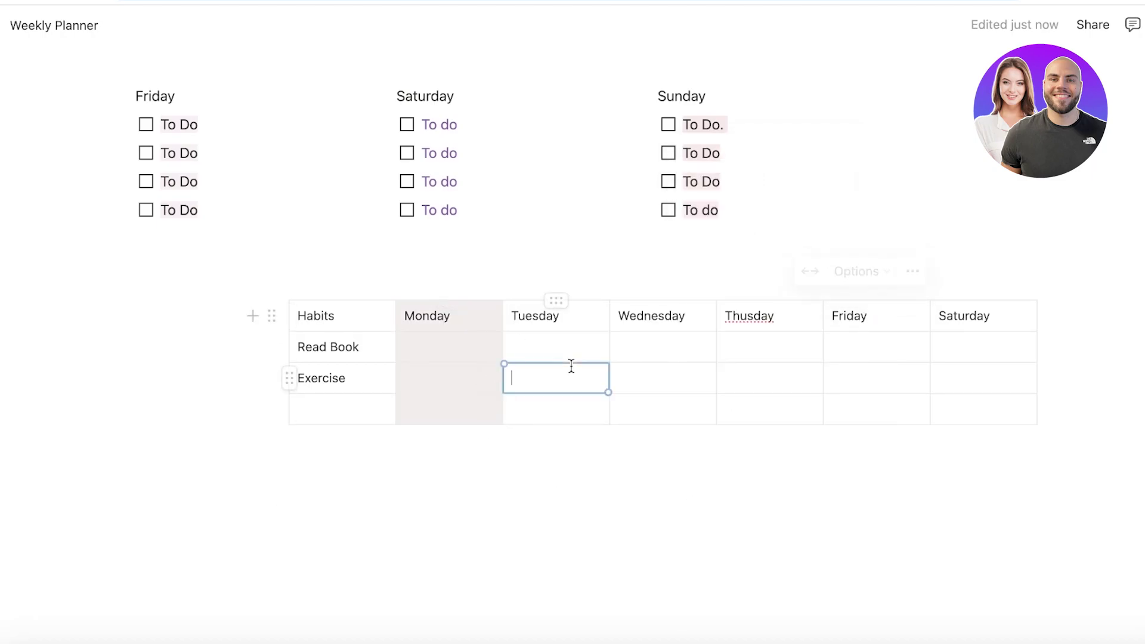
left_click(459, 350)
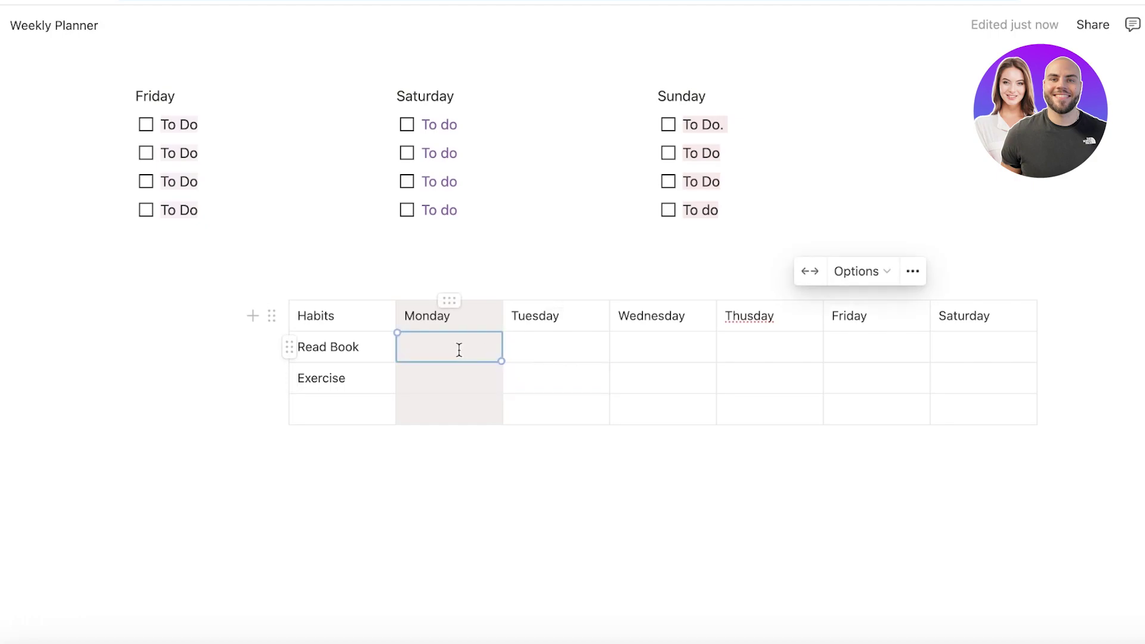
type("maj")
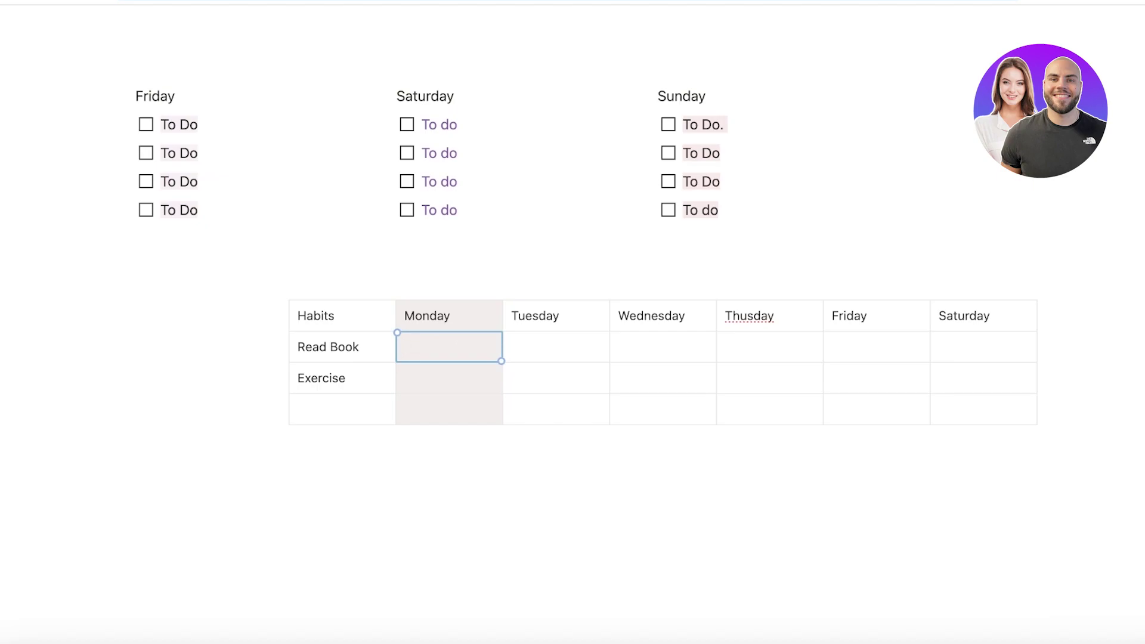
Add another empty row to the Habits table and check the table actions
left_click(421, 431)
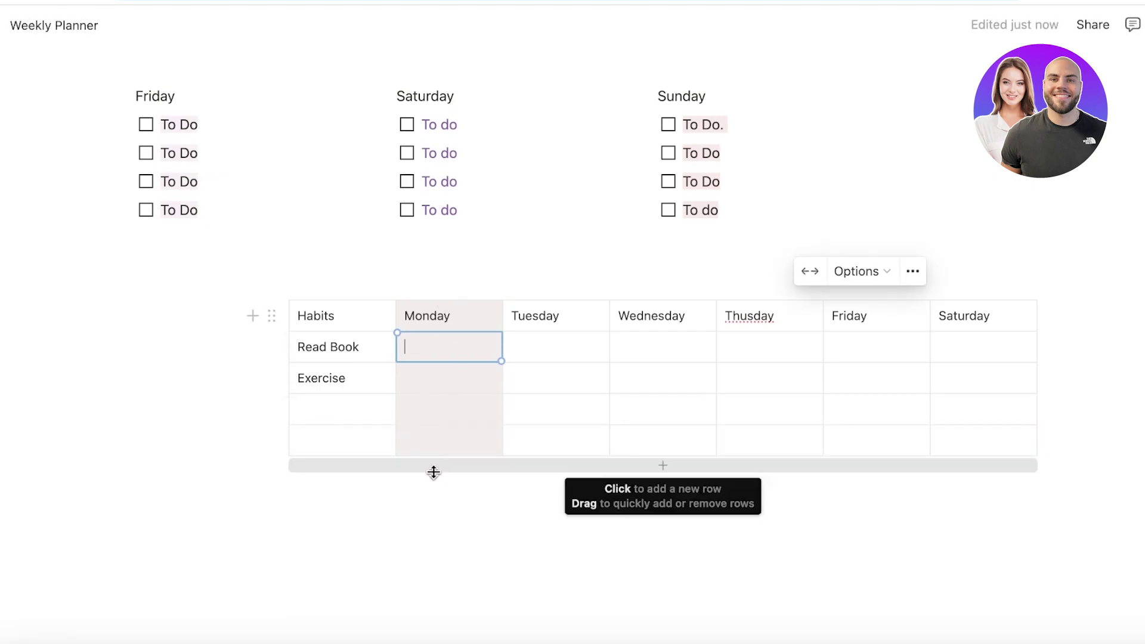
left_click_drag(435, 350, 1041, 455)
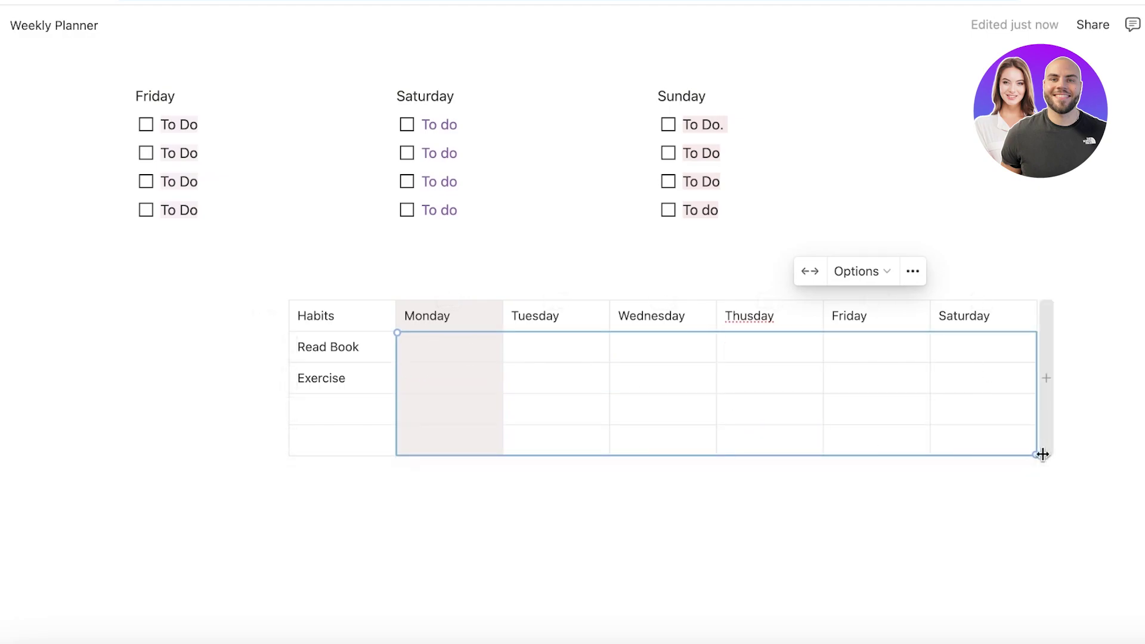
left_click(912, 270)
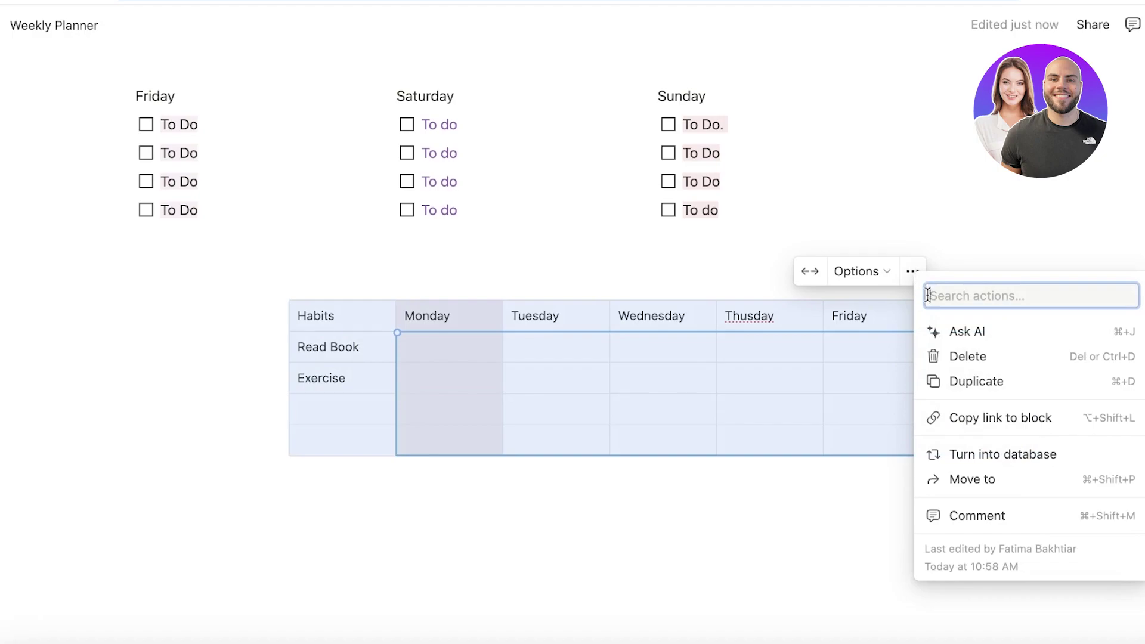
key("Escape")
Select the Monday-to-Saturday habit cells and open the whole table's actions menu
left_click(446, 340)
left_click_drag(437, 347, 955, 430)
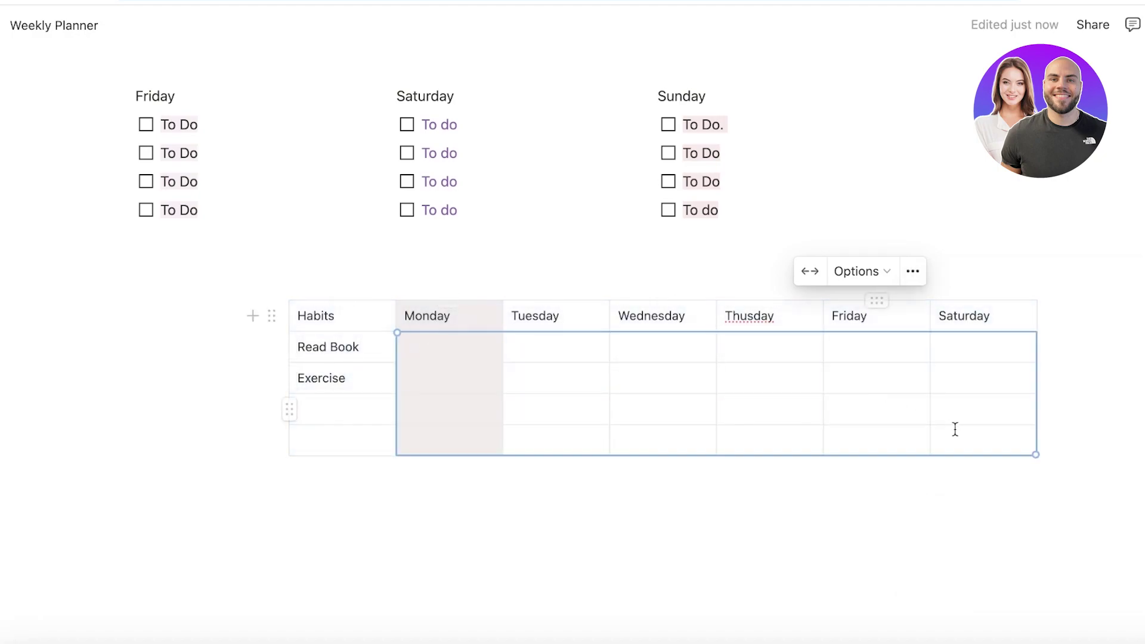
right_click(993, 440)
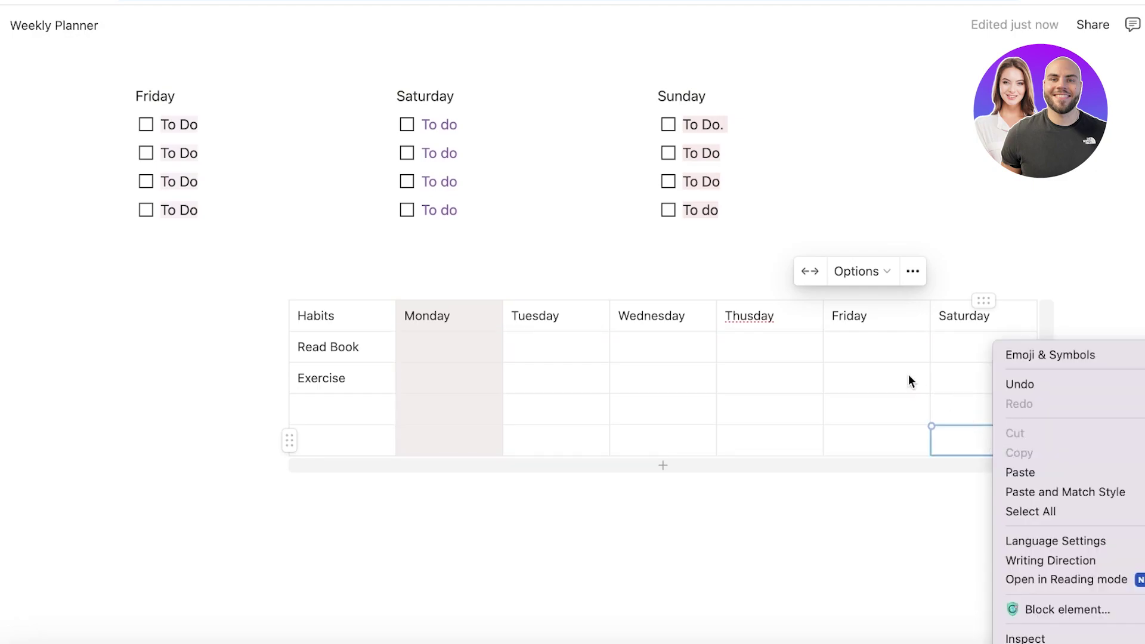
key("Escape")
left_click_drag(442, 346, 1005, 431)
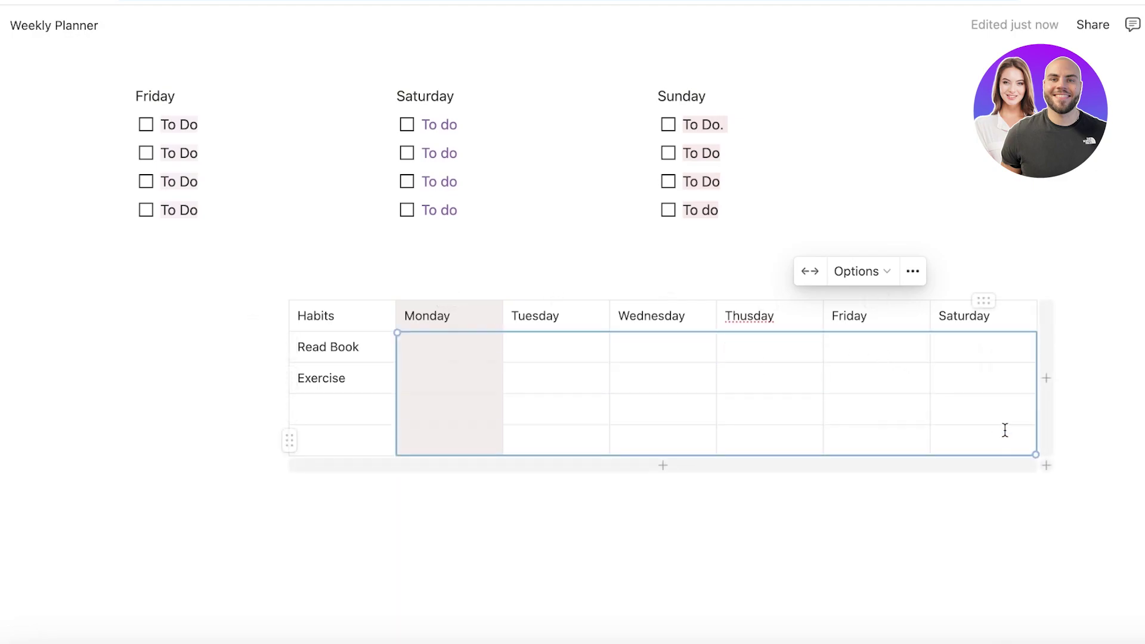
left_click_drag(448, 353, 972, 429)
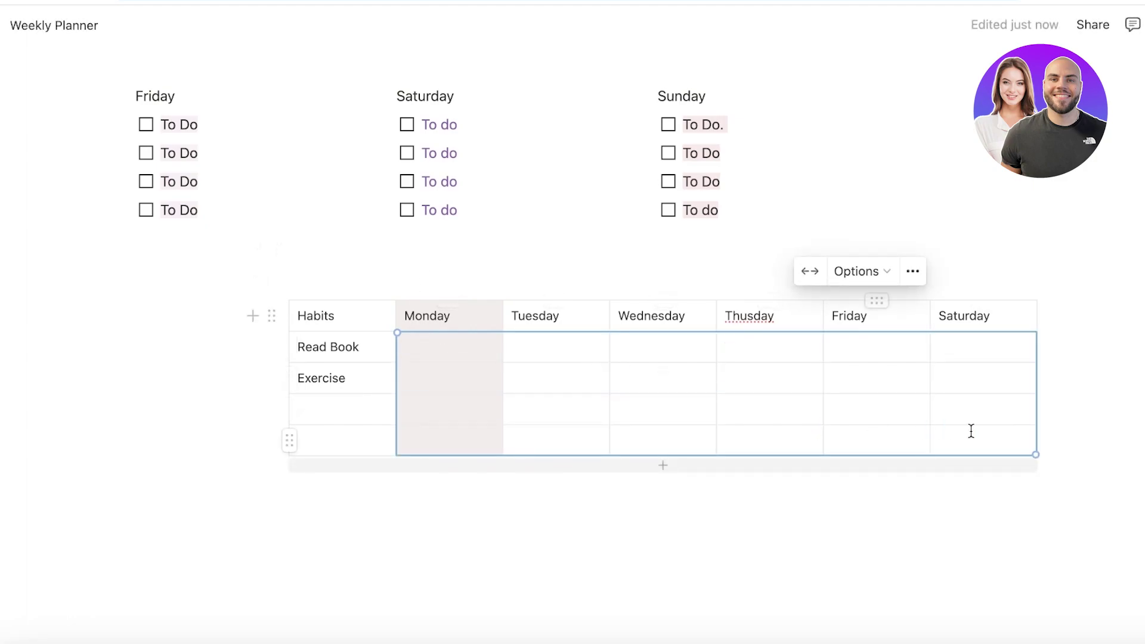
left_click(912, 271)
Delete the old habits table and insert a new table with 'H' typed into its first cell
left_click(937, 350)
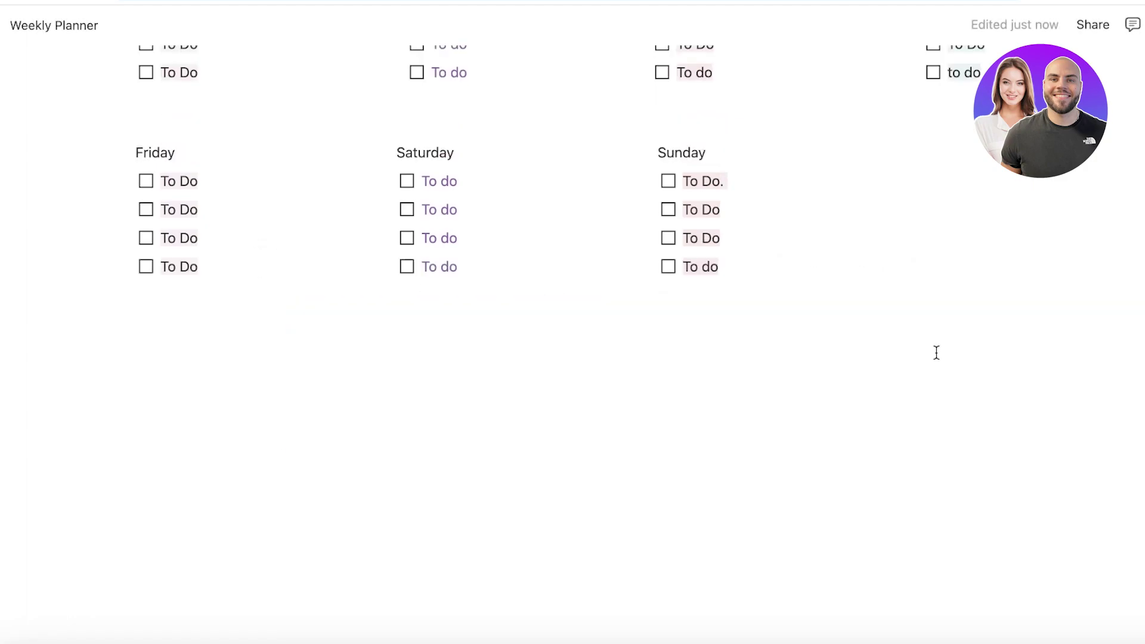
left_click(352, 371)
type("/")
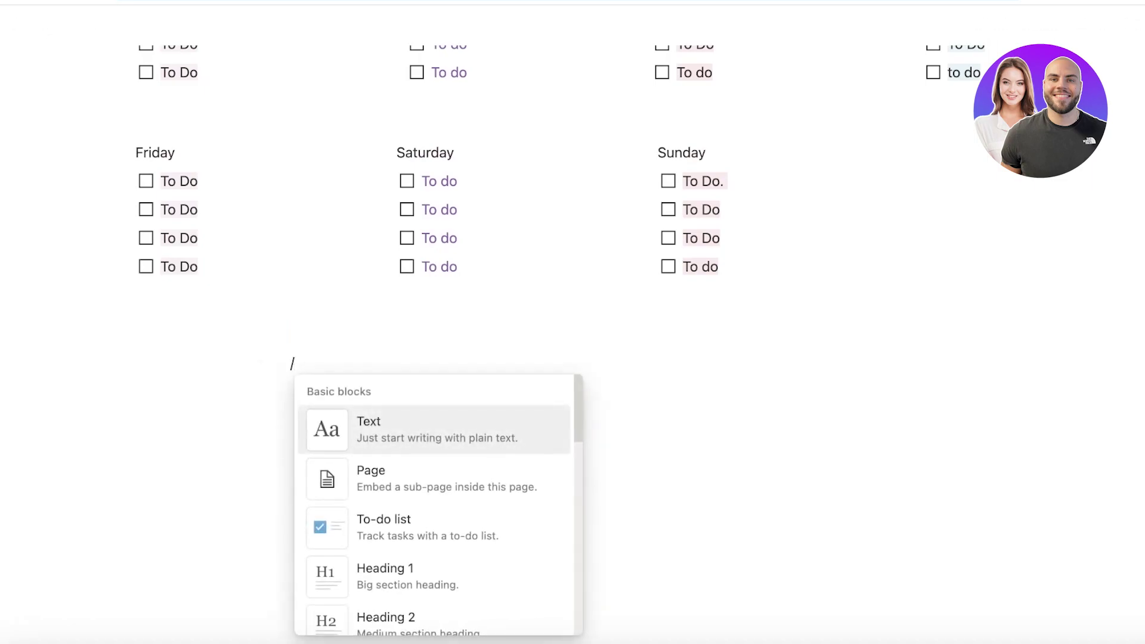
scroll(395, 385, "down", 1)
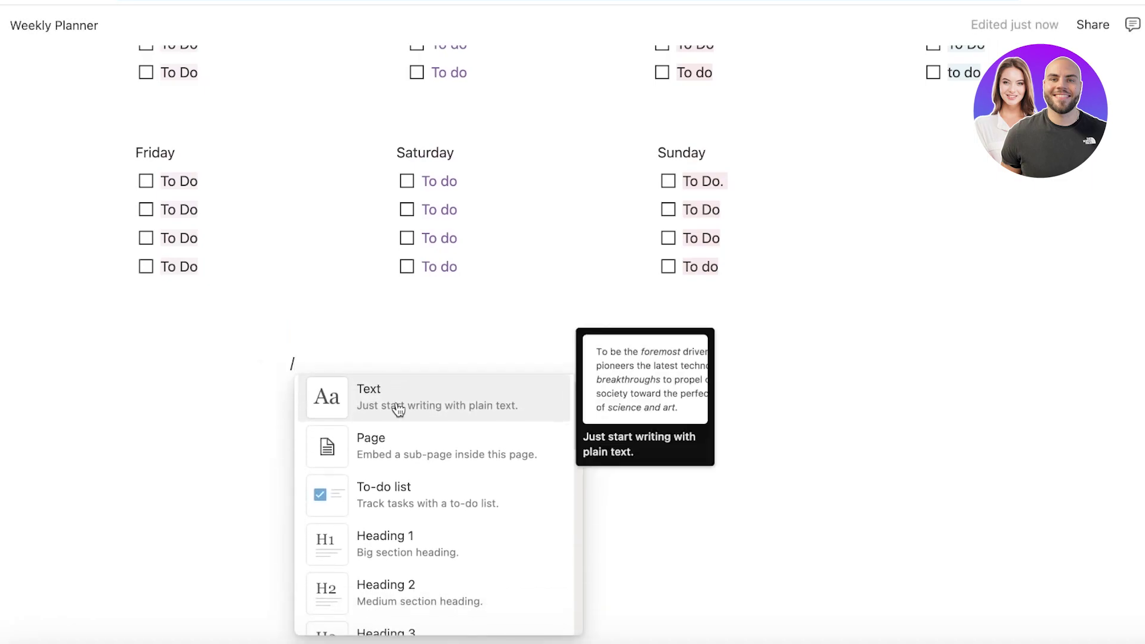
scroll(398, 409, "down", 4)
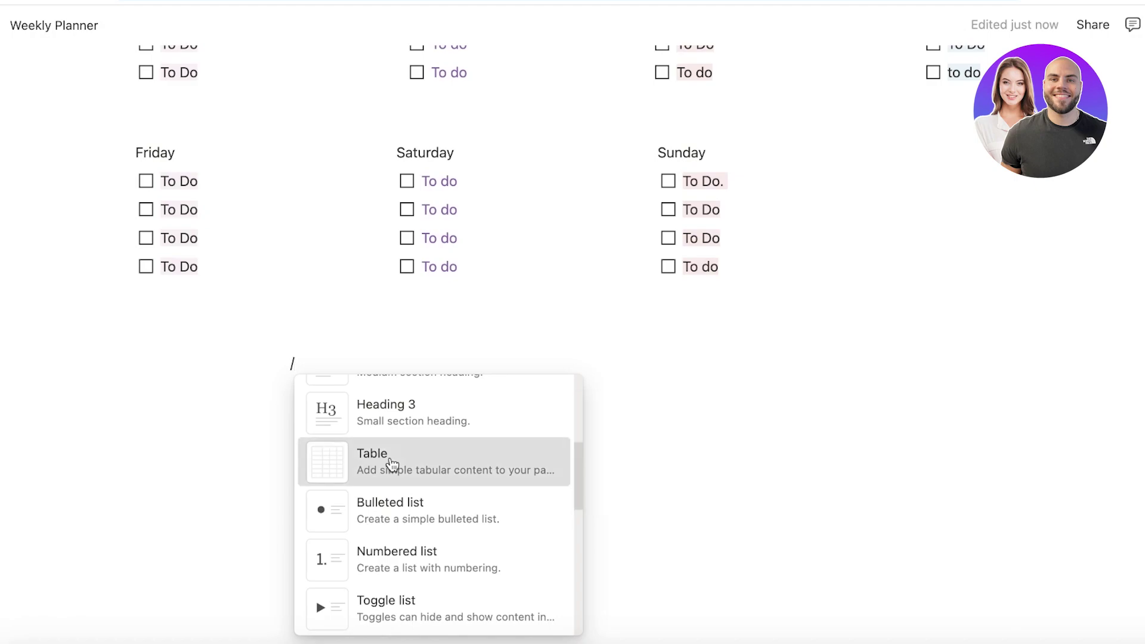
left_click(392, 464)
type("Habits")
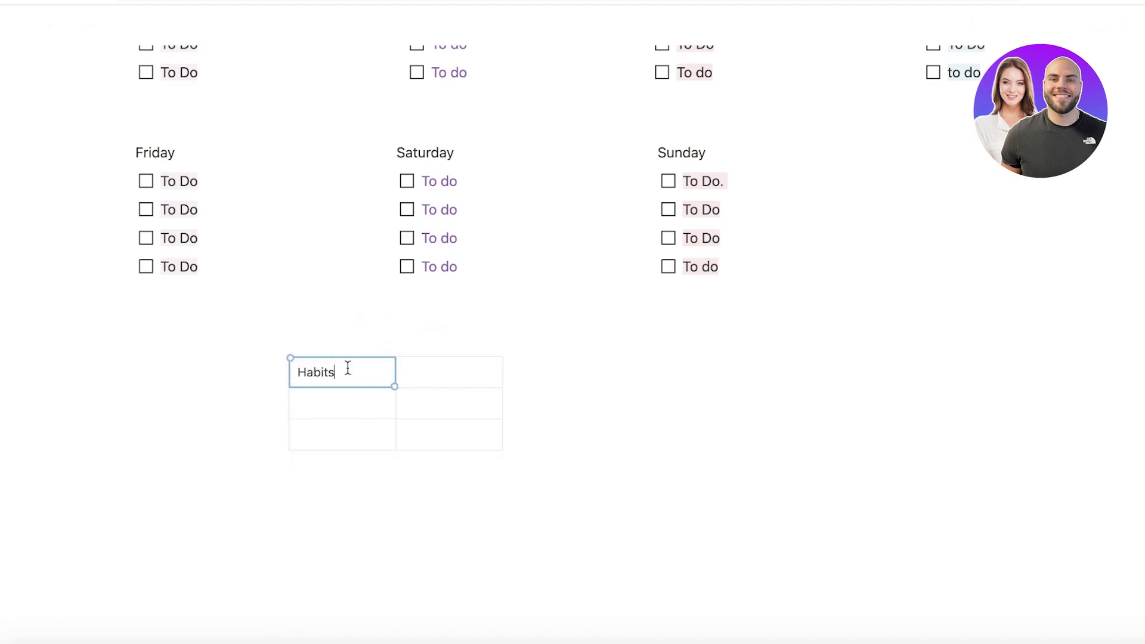
Widen the table's second column across the page, then undo the widening
left_click(452, 371)
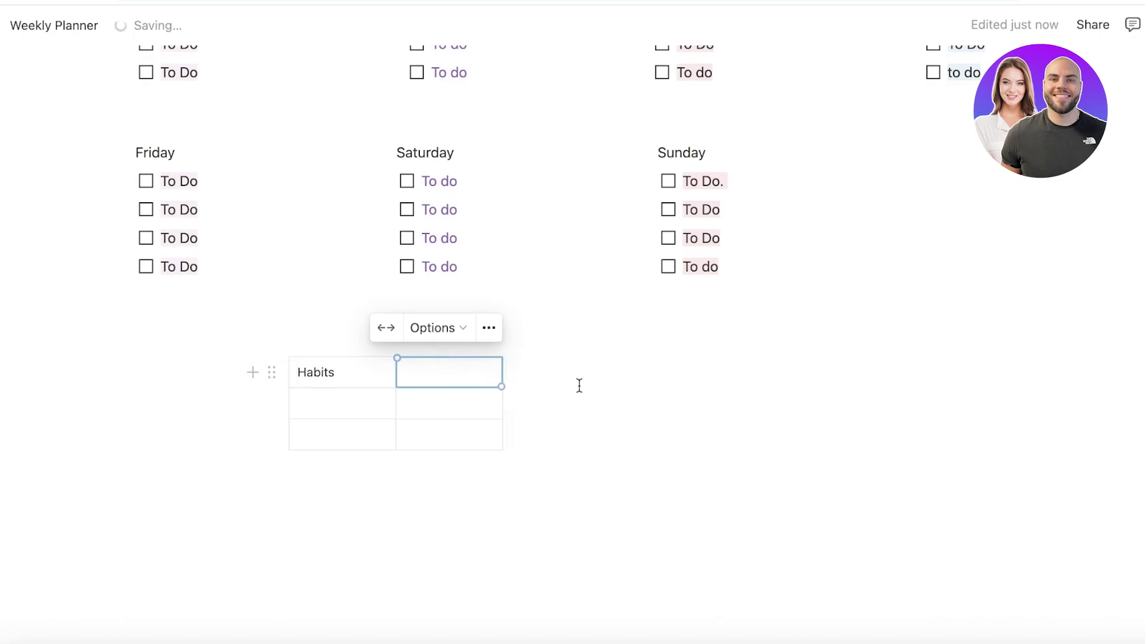
left_click_drag(503, 371, 1052, 373)
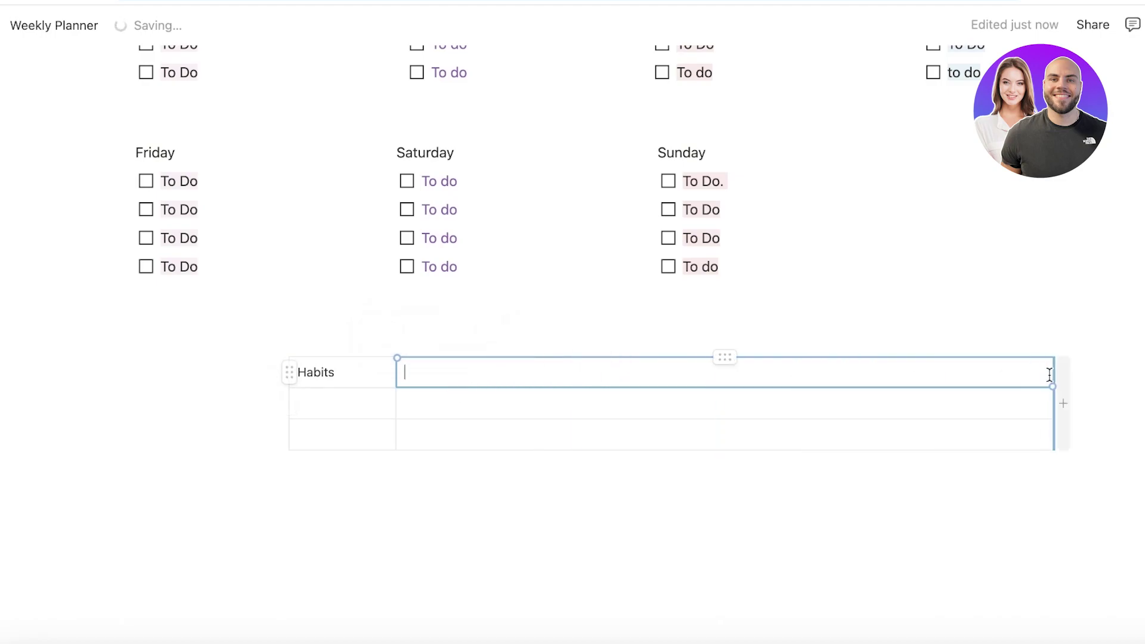
left_click(447, 395)
right_click(432, 367)
left_click(460, 384)
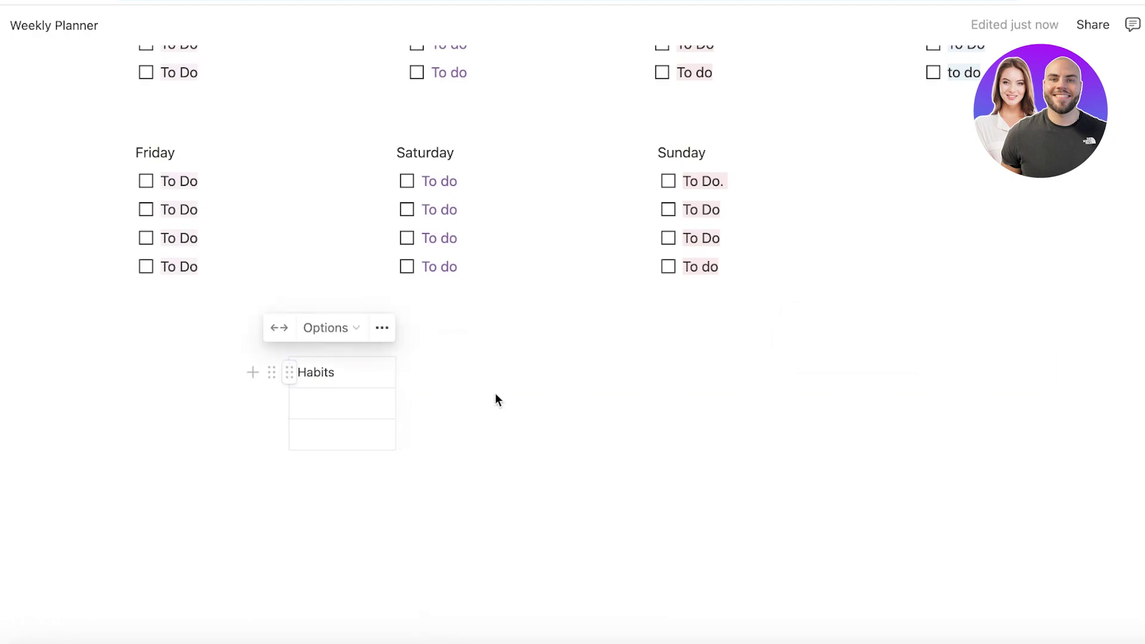
Add columns so the table has three, and move through the new cells
left_click(406, 380)
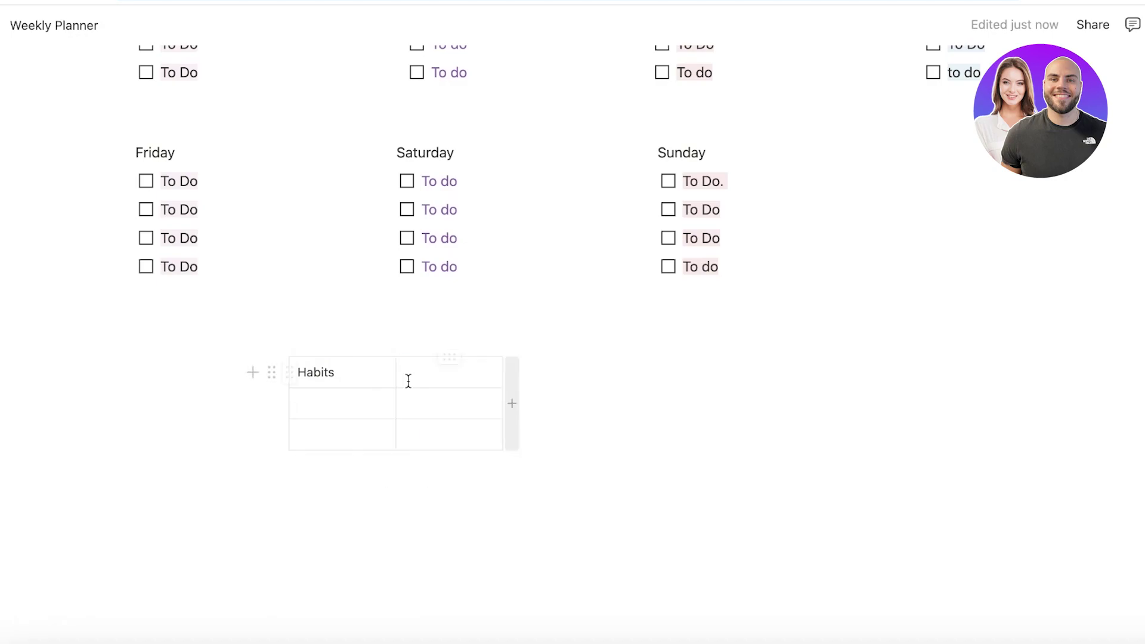
left_click(467, 374)
left_click(472, 412)
key("XF86AudioRaiseVolume")
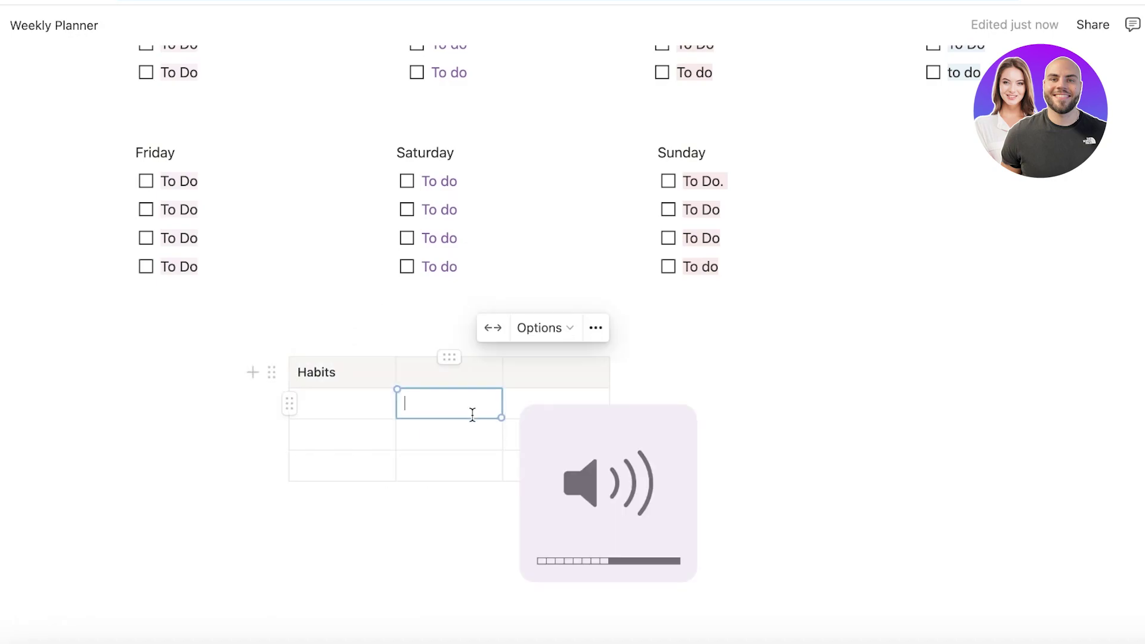
left_click(549, 372)
left_click(596, 327)
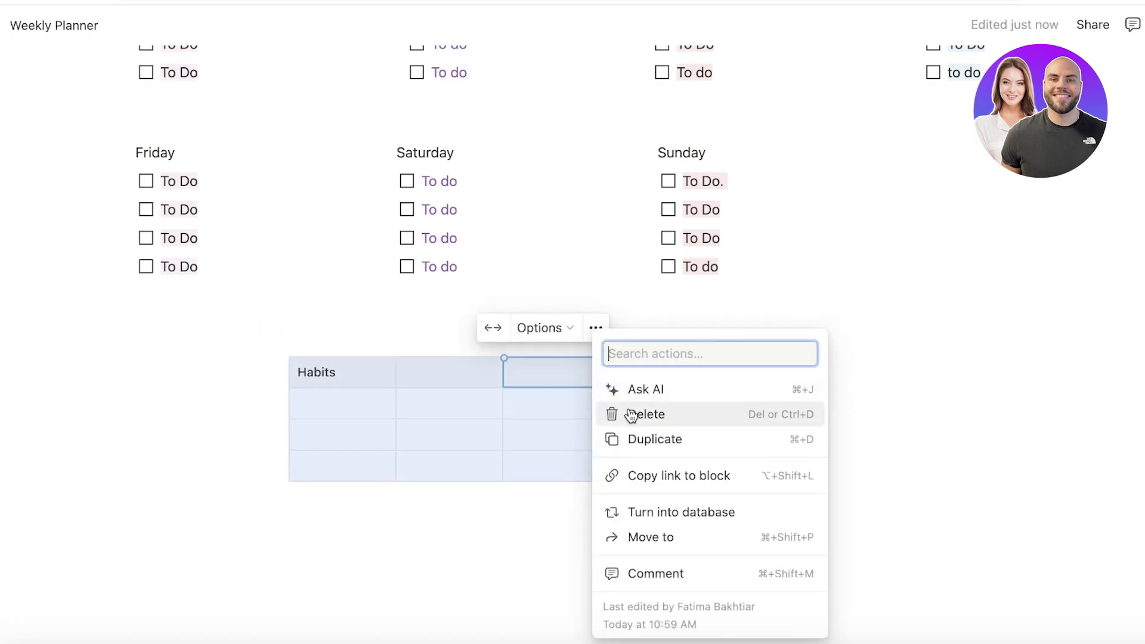
Ask Notion AI to build the Habits table and replace the original with its version
left_click(631, 393)
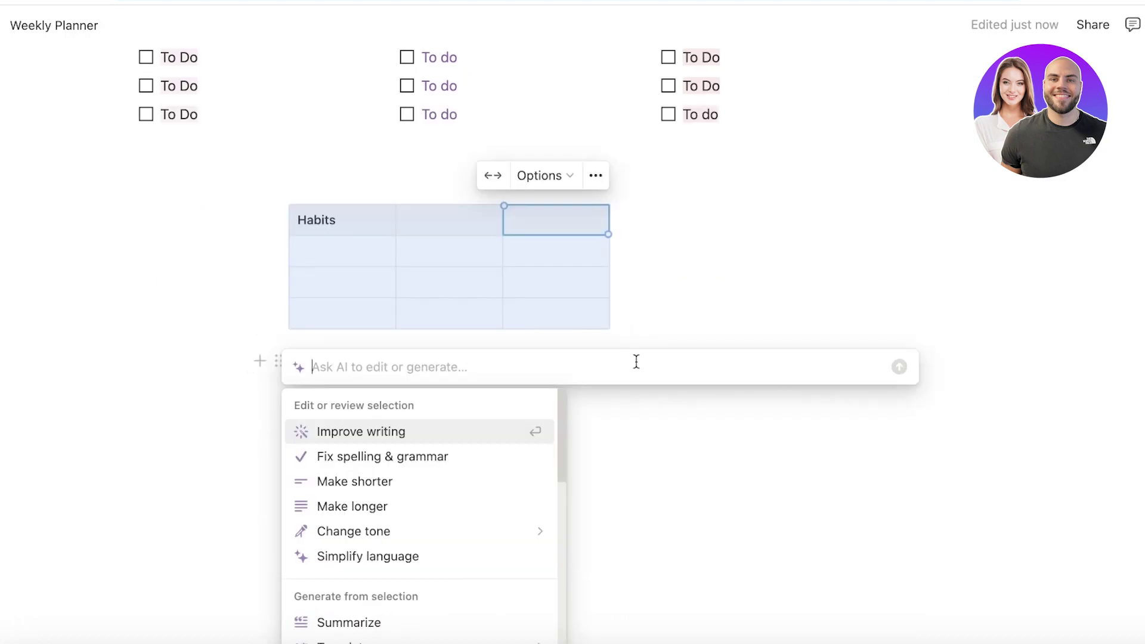
type("build a checkbox in the empty column")
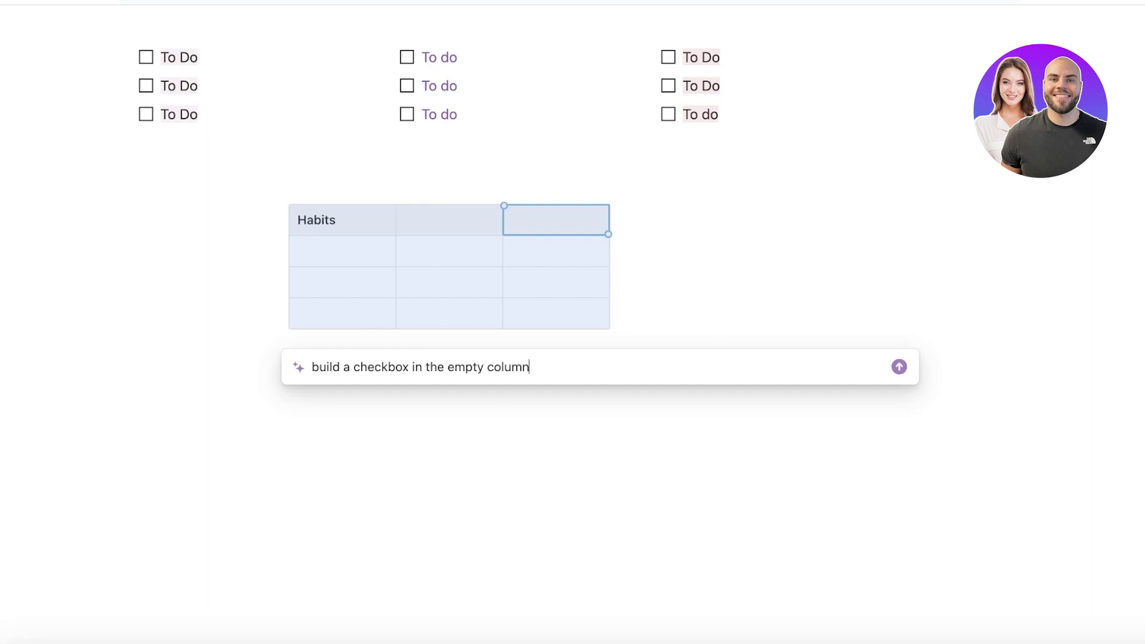
key("Return")
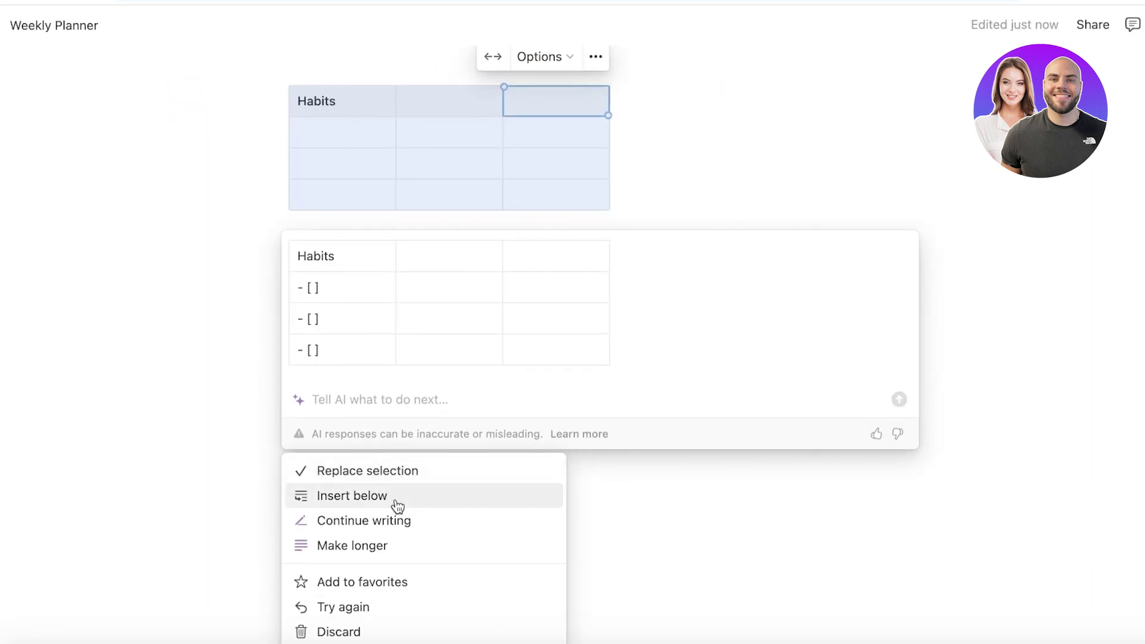
left_click(383, 471)
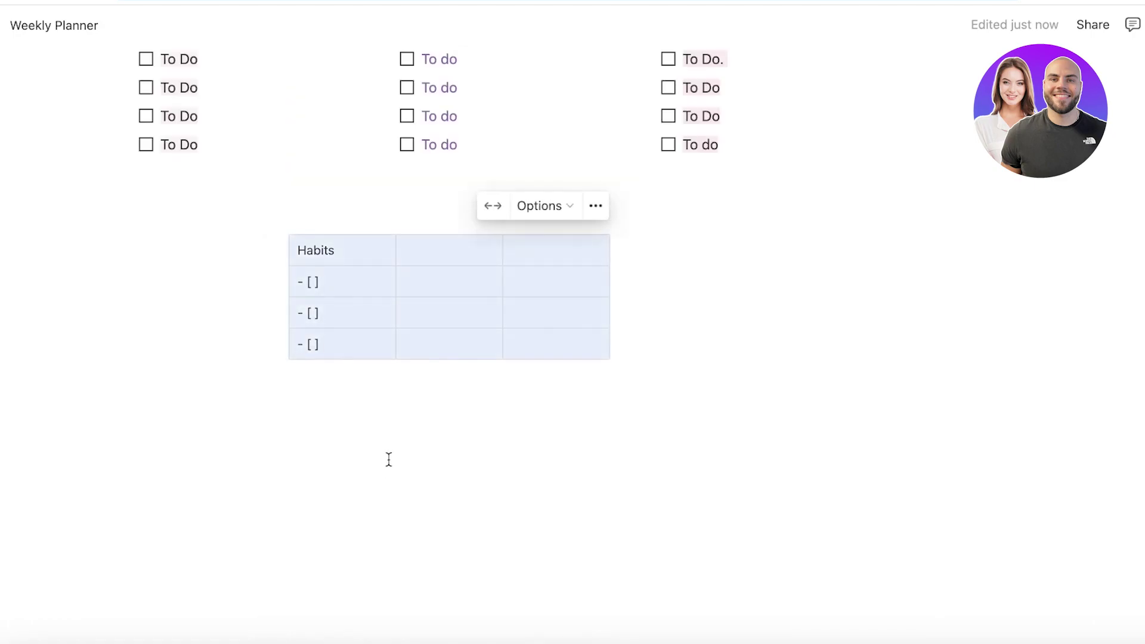
Check the '- [ ]' placeholder cells and bring up the Habits table's actions
left_click(328, 277)
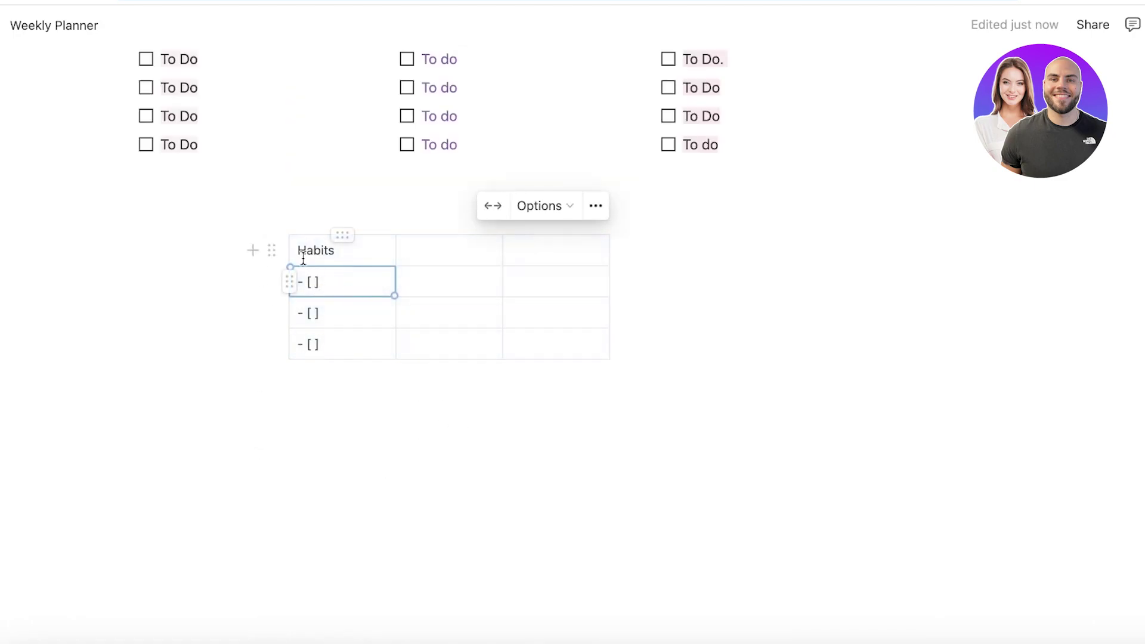
key("Left")
left_click(608, 216)
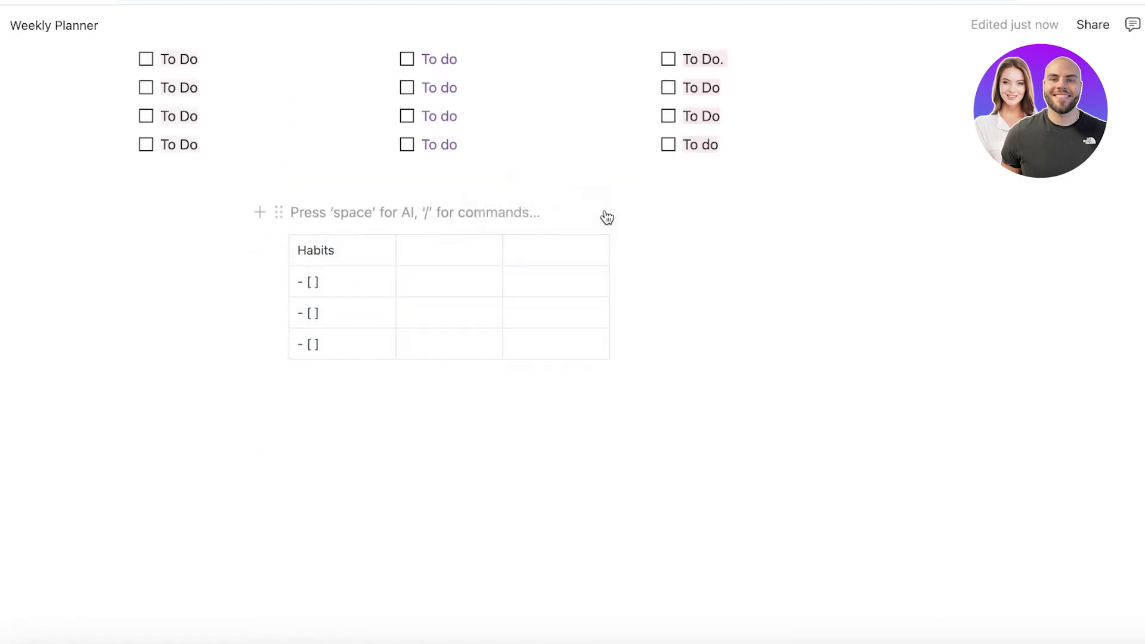
left_click(554, 251)
Delete the Habits table from the page
left_click(596, 206)
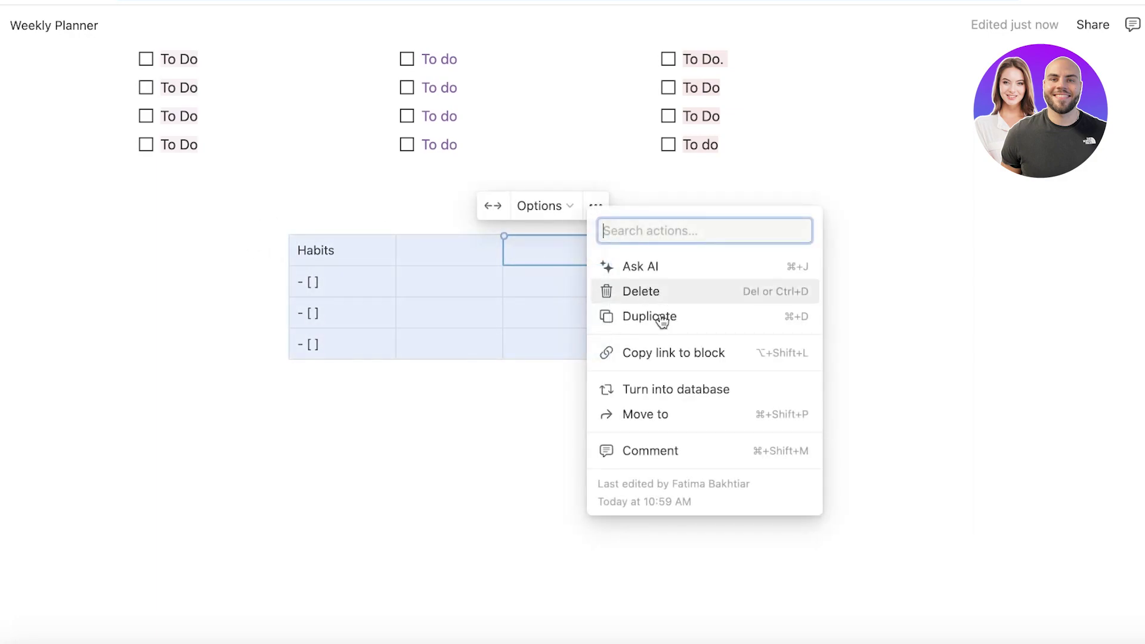
left_click(640, 292)
scroll(443, 281, "up", 10)
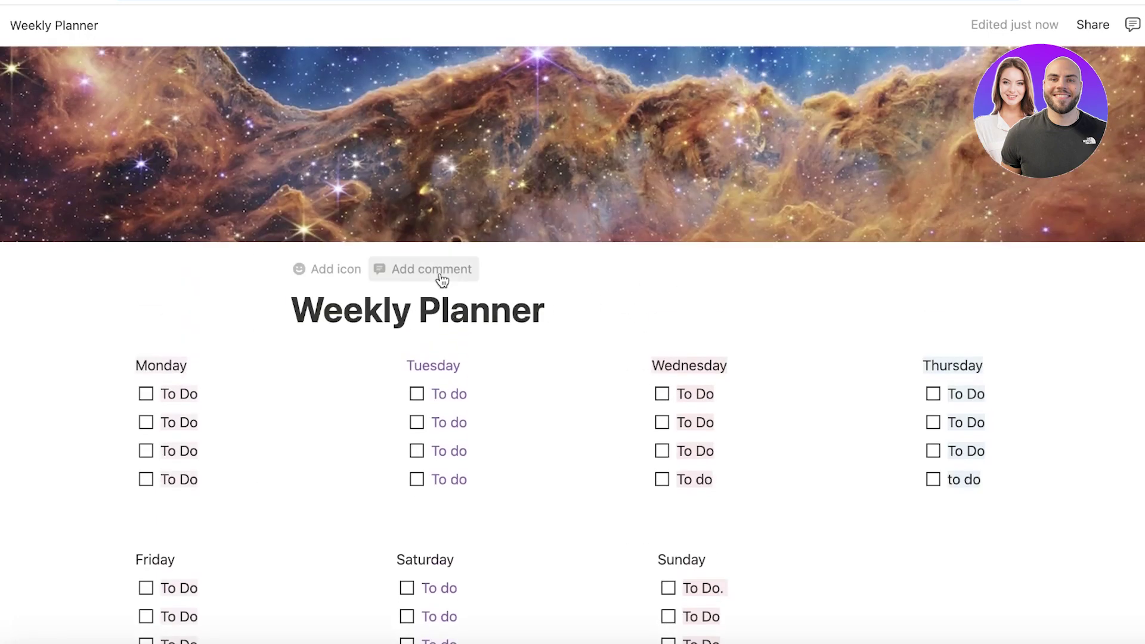
scroll(590, 187, "down", 6)
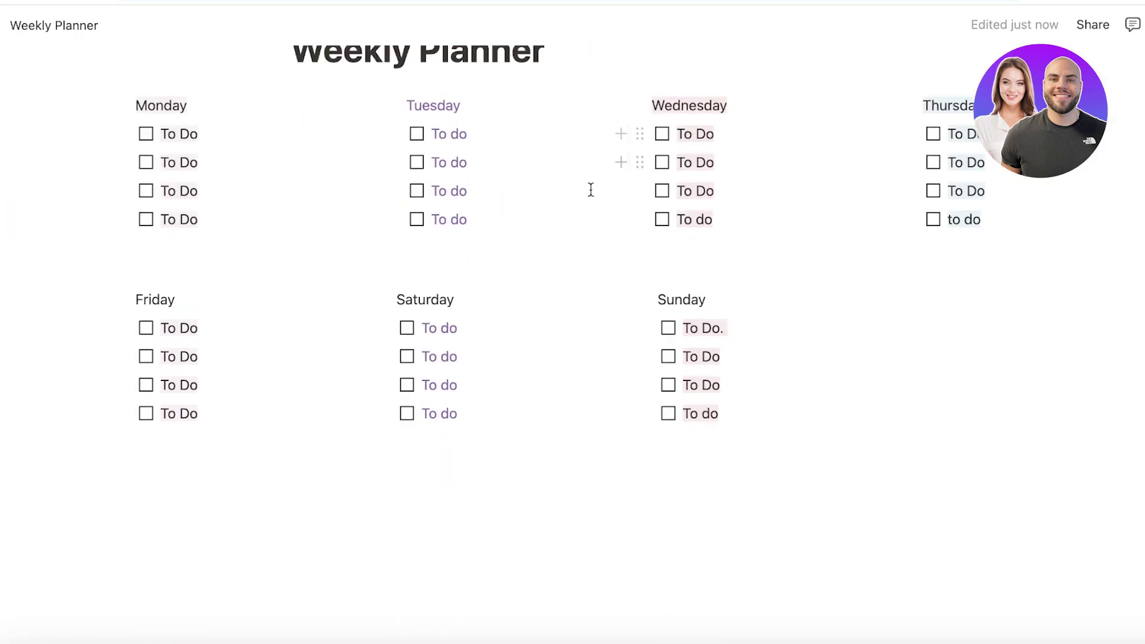
Insert a new calendar database below the Friday–Sunday lists titled 'Monthly Plan'
left_click(536, 391)
type("/")
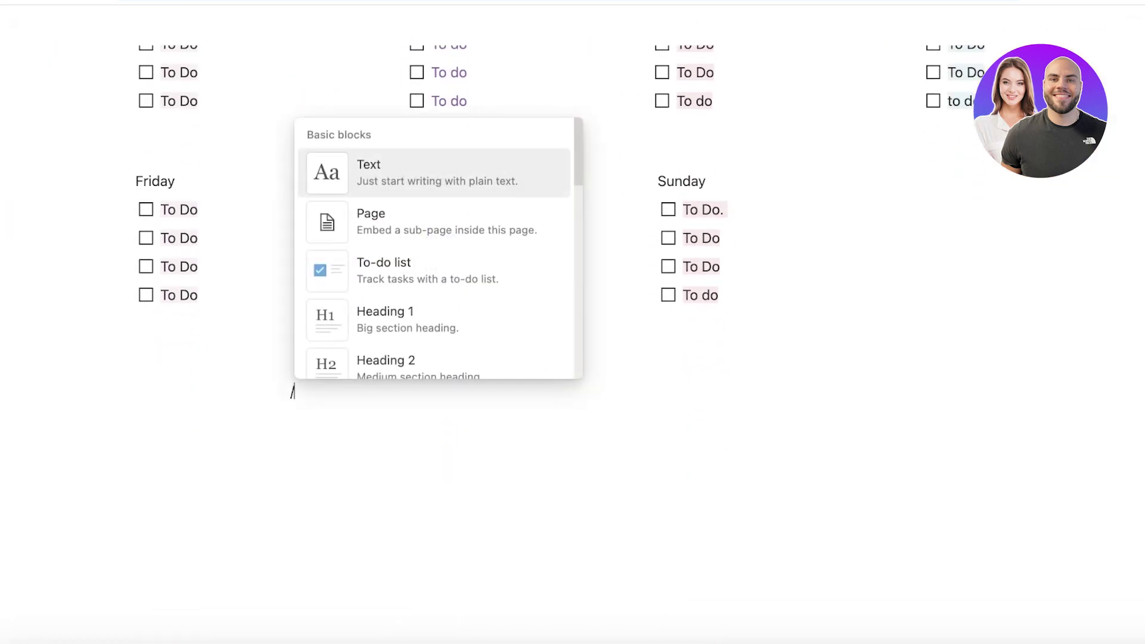
type("cal")
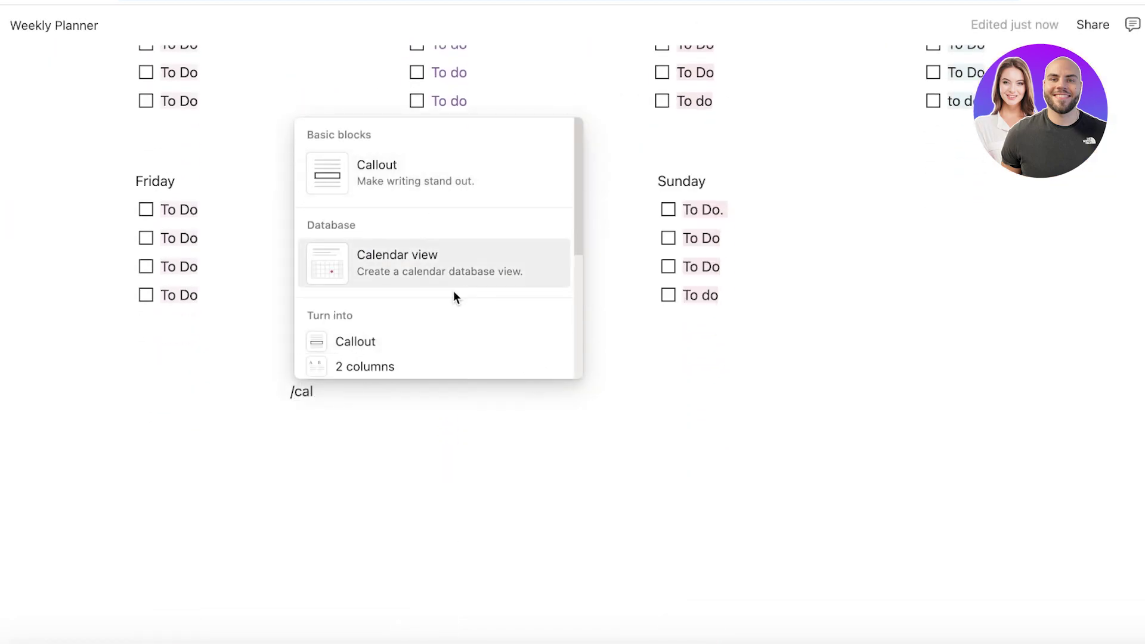
left_click(455, 291)
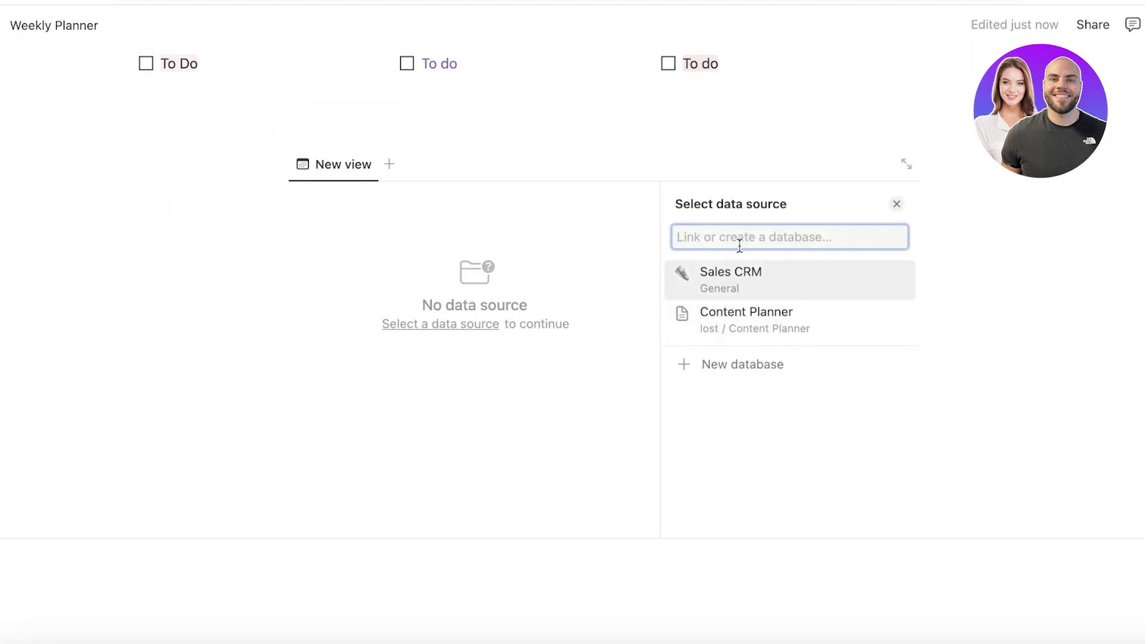
left_click(735, 359)
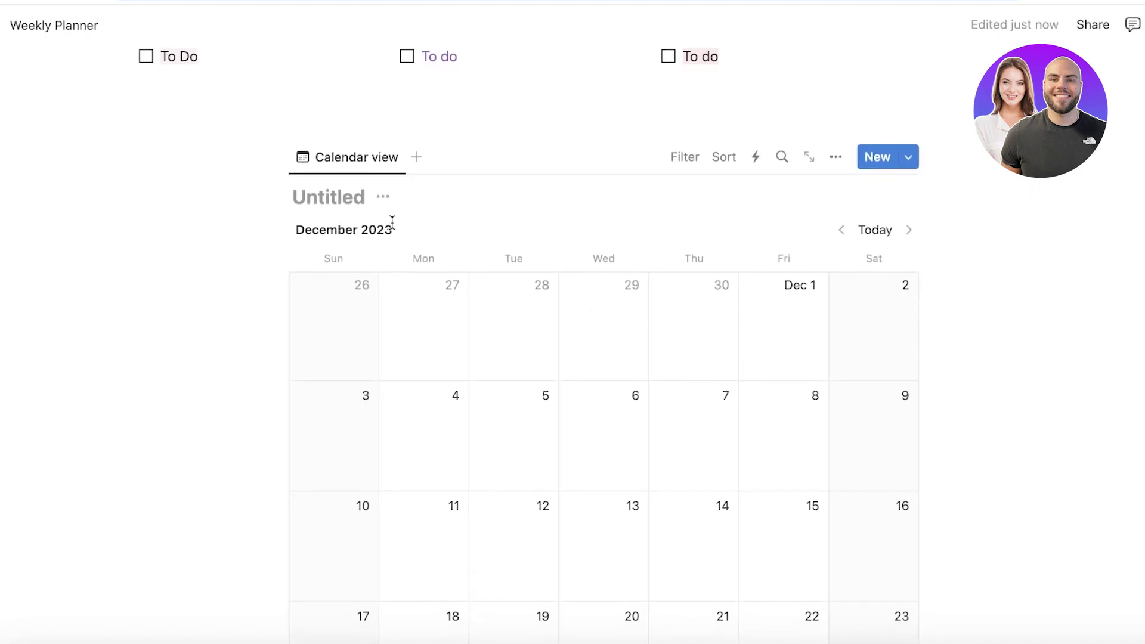
type("W")
key("BackSpace")
type("Mo")
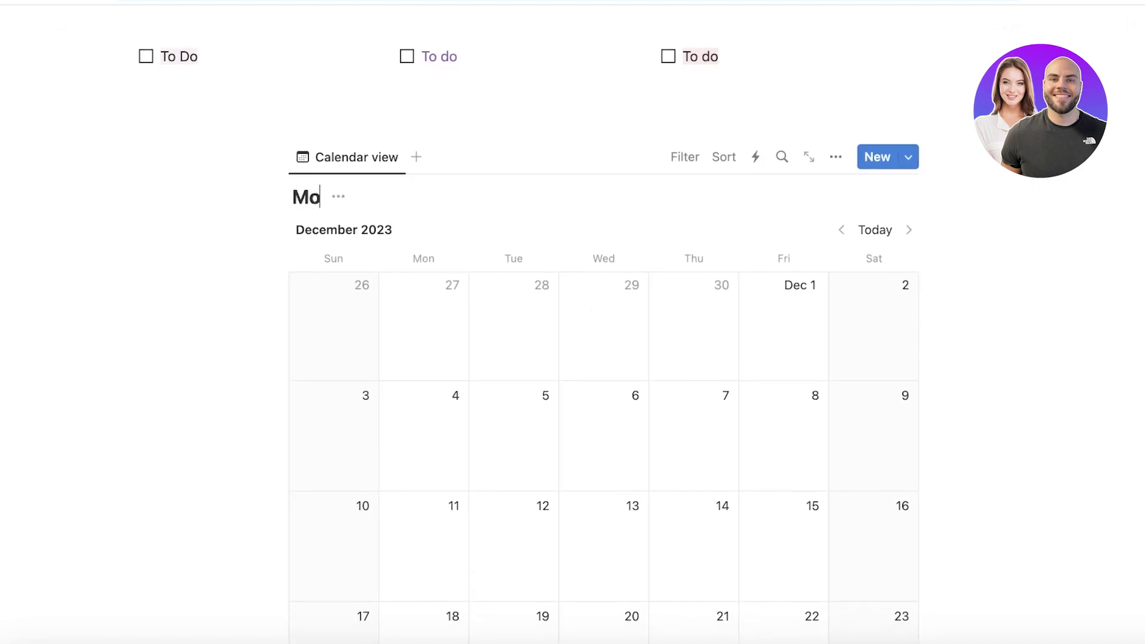
type("nthly Plan")
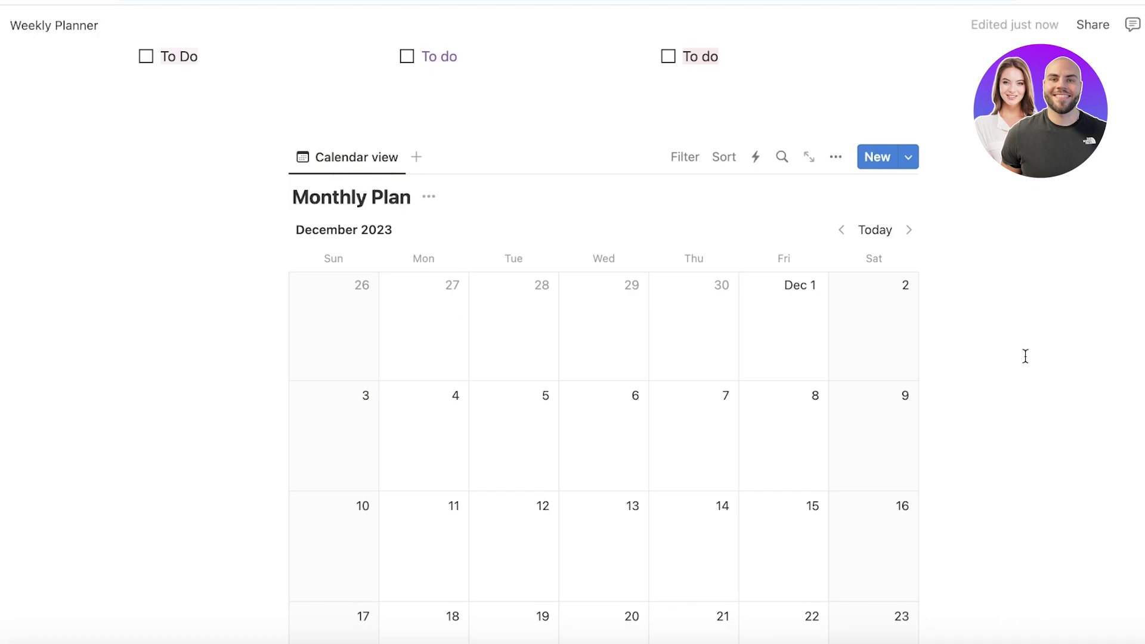
scroll(800, 283, "down", 3)
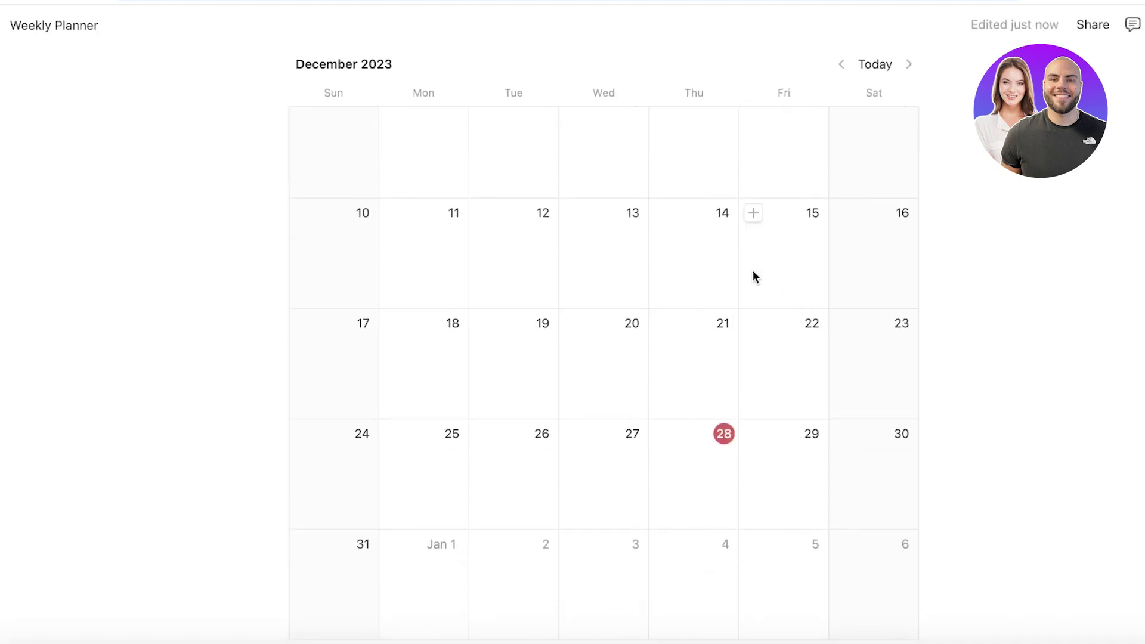
scroll(740, 358, "up", 6)
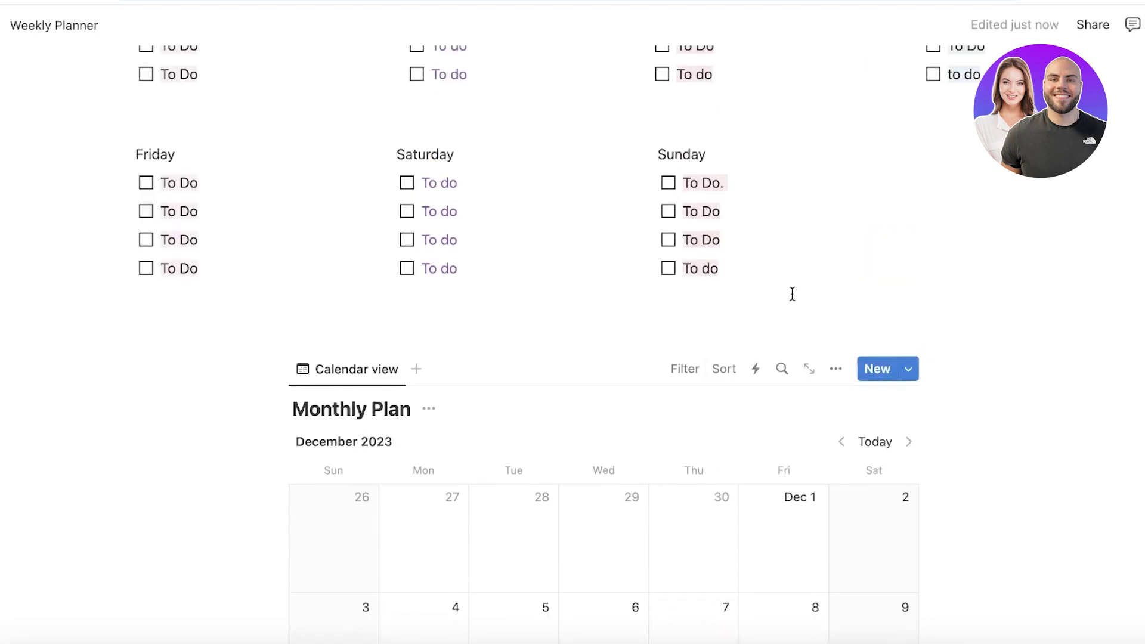
left_click(908, 369)
scroll(583, 328, "down", 10)
scroll(532, 356, "up", 9)
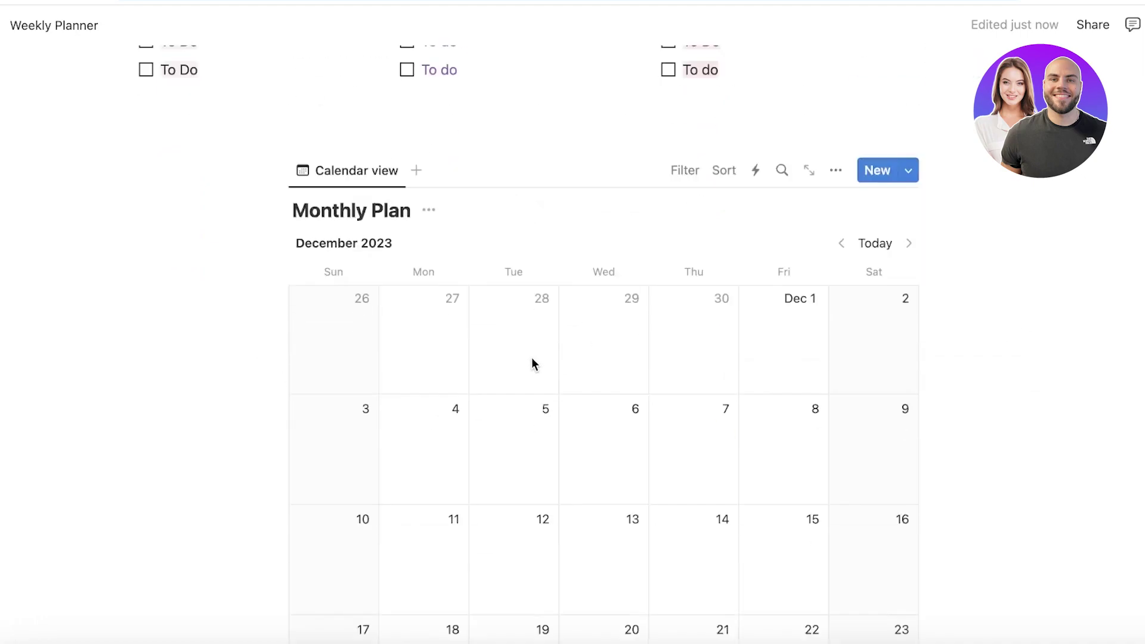
scroll(746, 327, "down", 9)
scroll(746, 334, "up", 15)
scroll(519, 550, "up", 1)
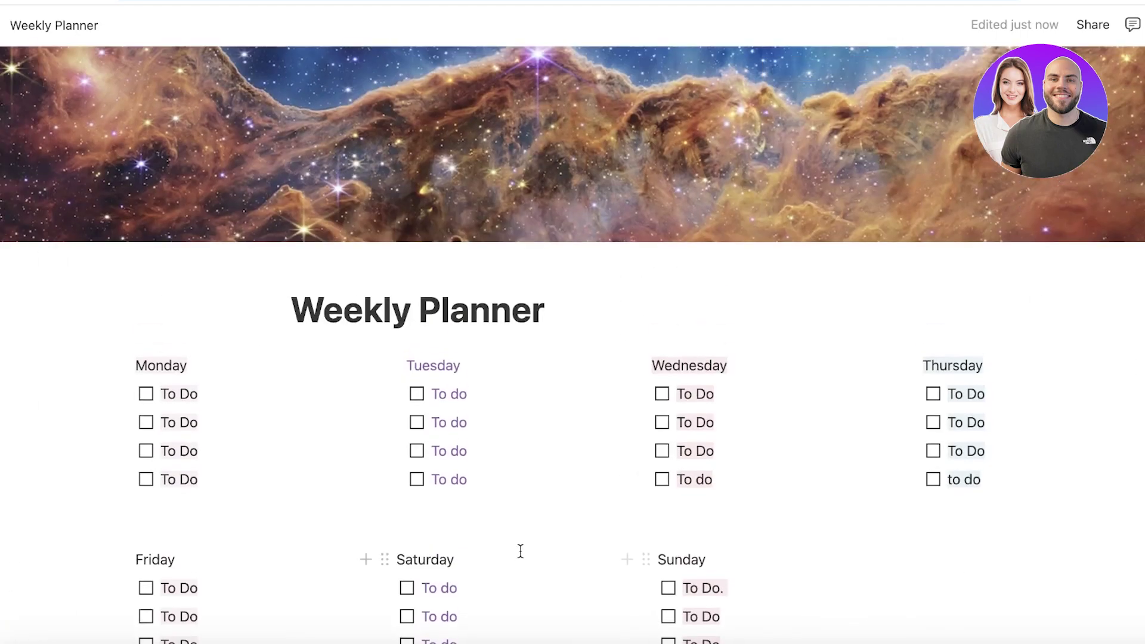
scroll(493, 537, "down", 10)
scroll(51, 343, "up", 10)
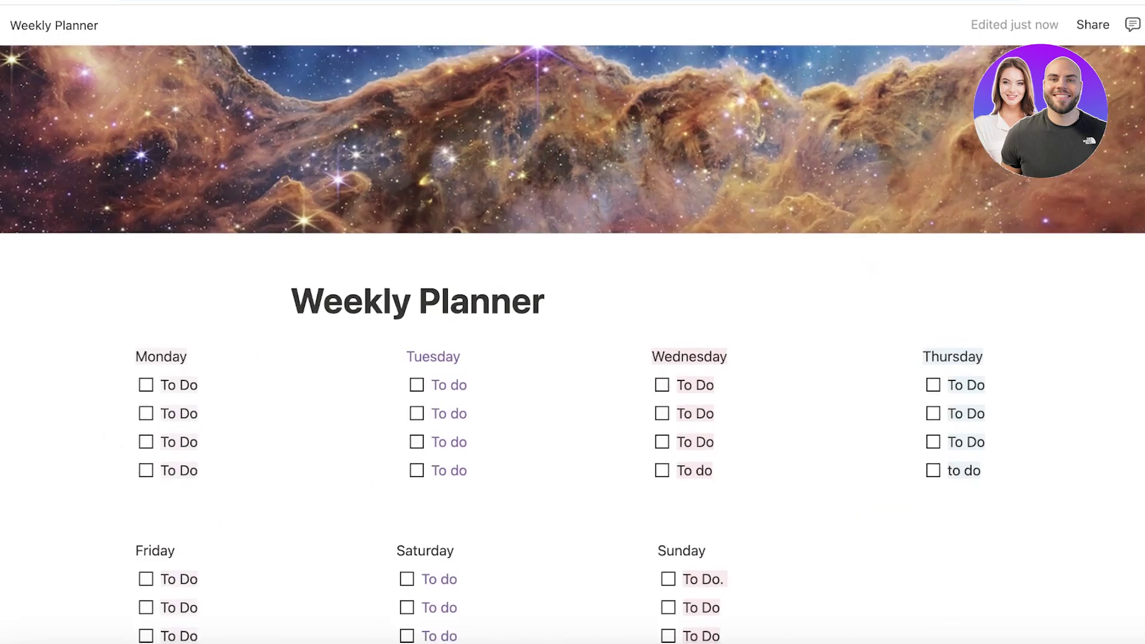
scroll(517, 182, "down", 8)
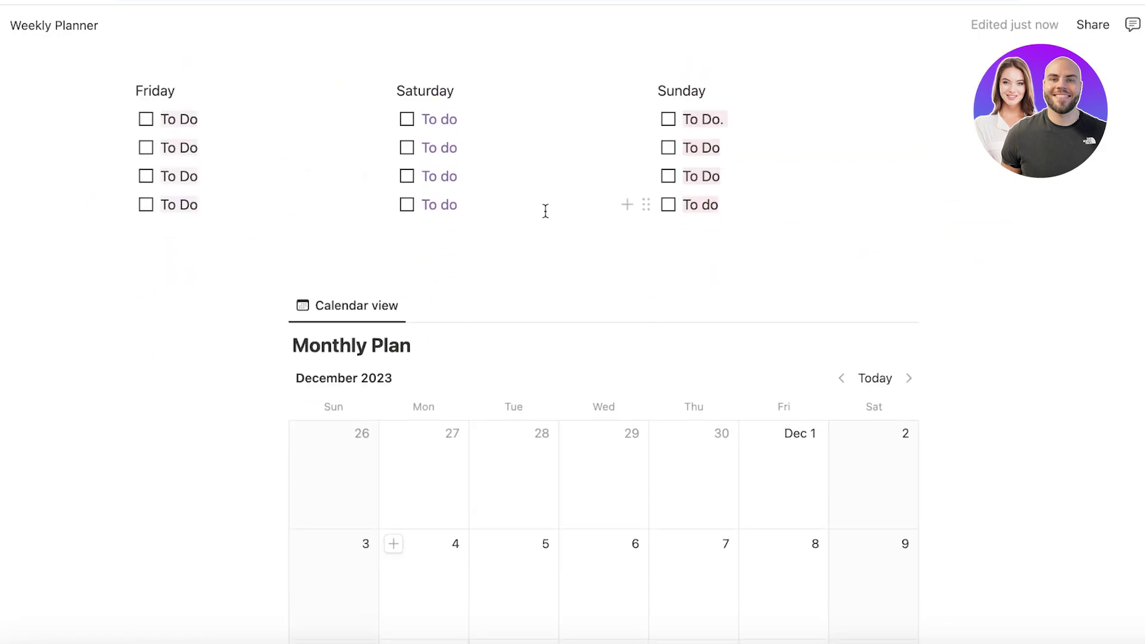
scroll(541, 214, "down", 10)
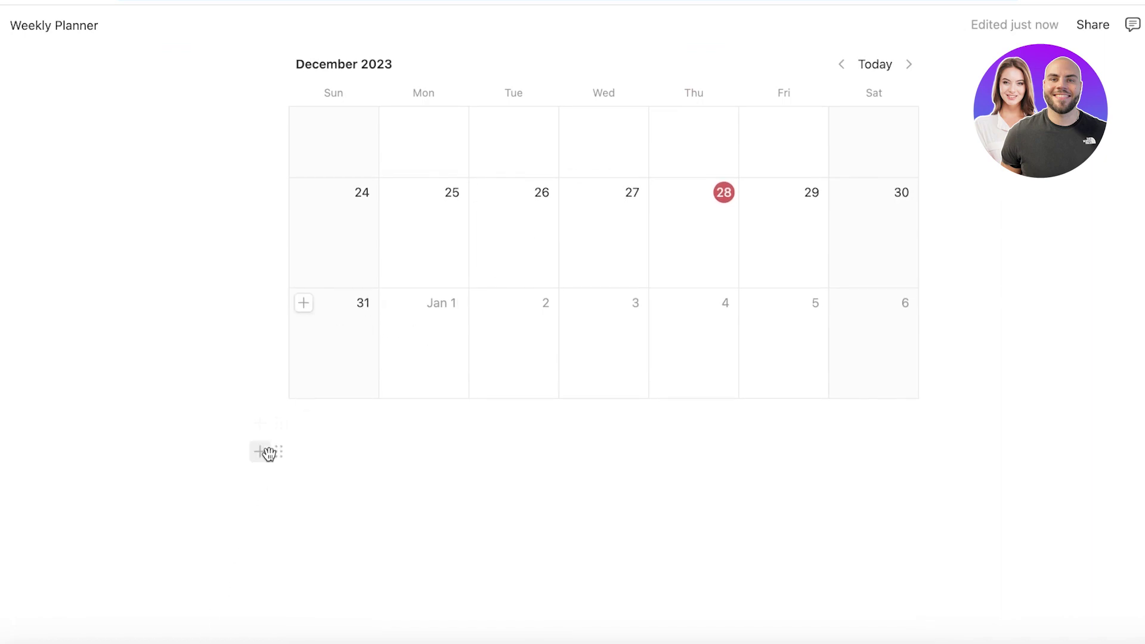
scroll(447, 358, "up", 8)
scroll(956, 266, "up", 10)
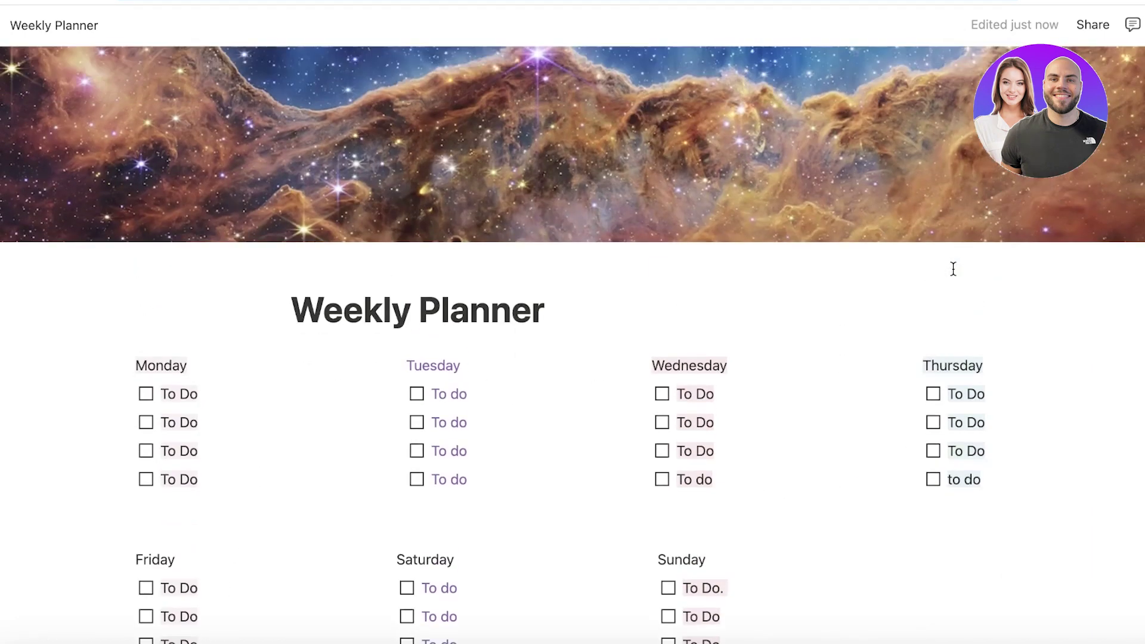
scroll(921, 276, "down", 3)
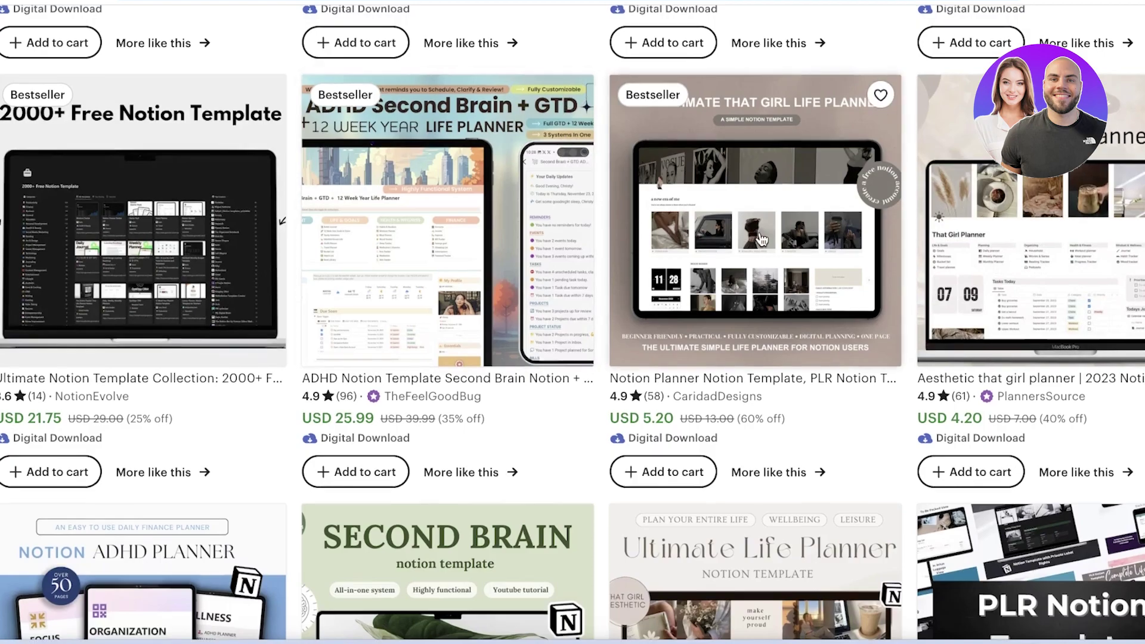
Scroll through Etsy's 'notion templates' results, including Bestseller planners like the USD 7.80 That Girl Planner
scroll(764, 245, "down", 10)
scroll(764, 239, "down", 10)
scroll(752, 241, "up", 2)
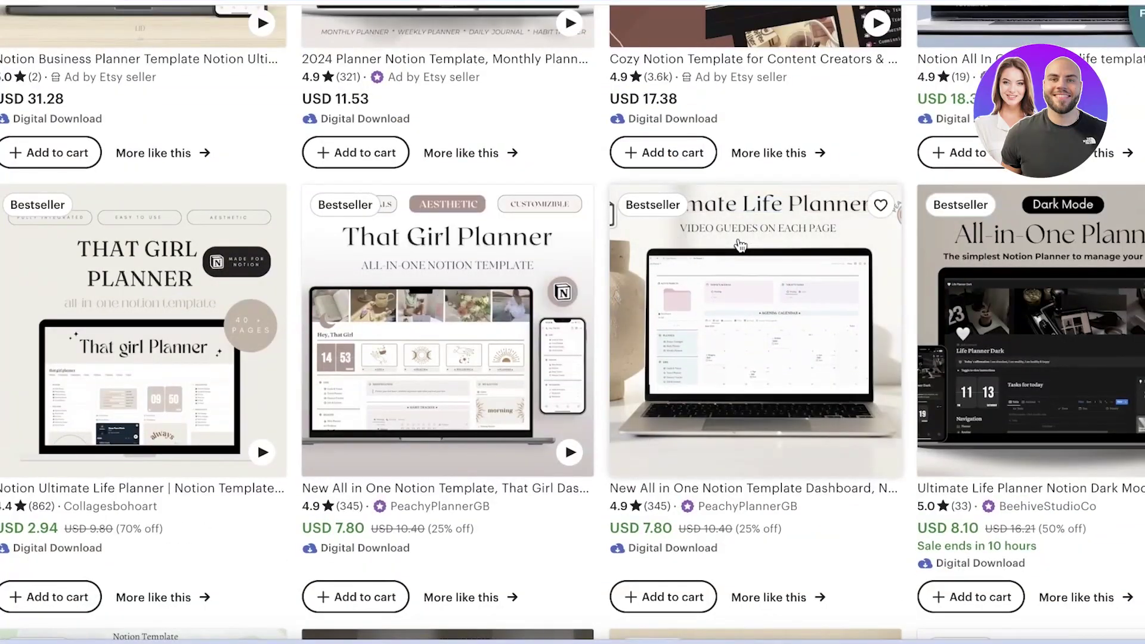
scroll(740, 245, "up", 15)
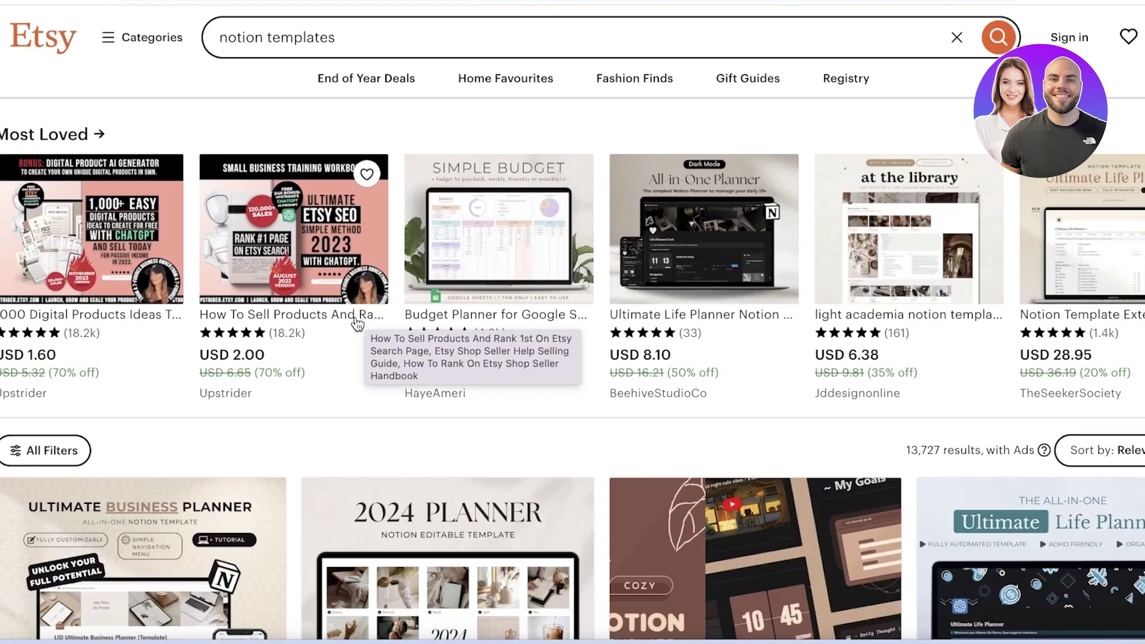
scroll(347, 330, "down", 4)
scroll(321, 340, "down", 10)
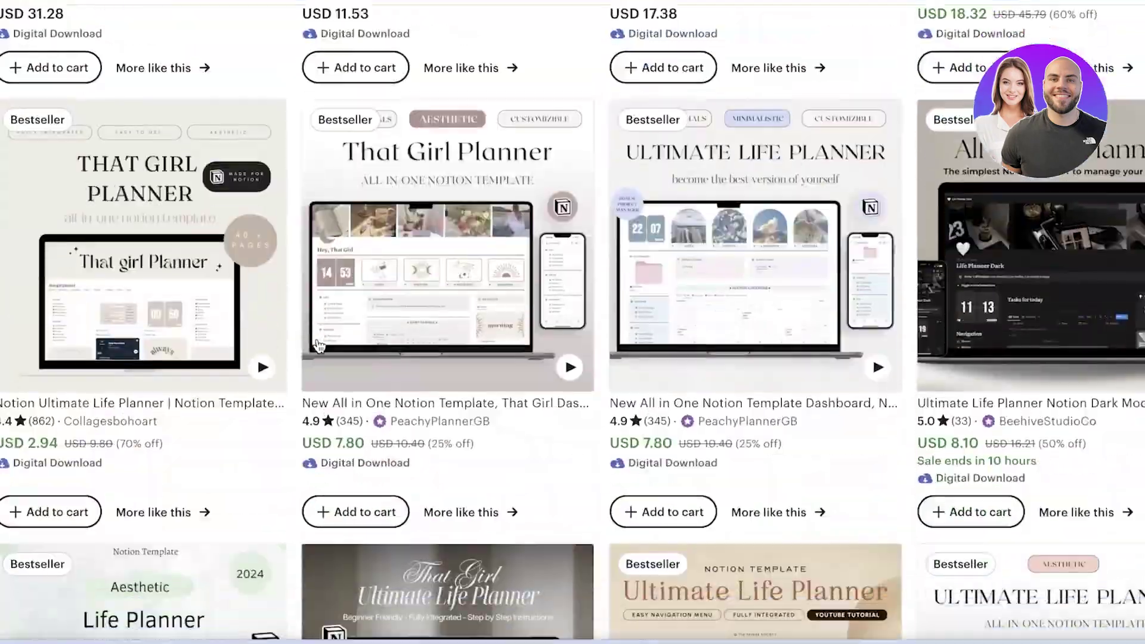
scroll(657, 343, "down", 8)
scroll(984, 347, "up", 7)
scroll(985, 347, "down", 6)
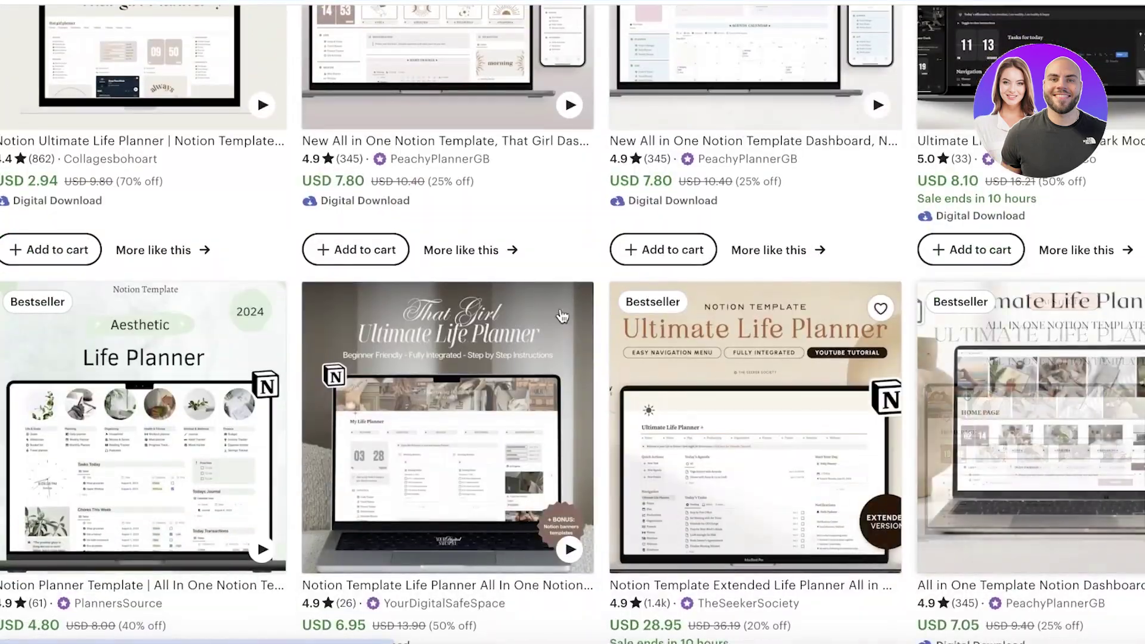
scroll(1041, 303, "up", 9)
scroll(1042, 303, "down", 20)
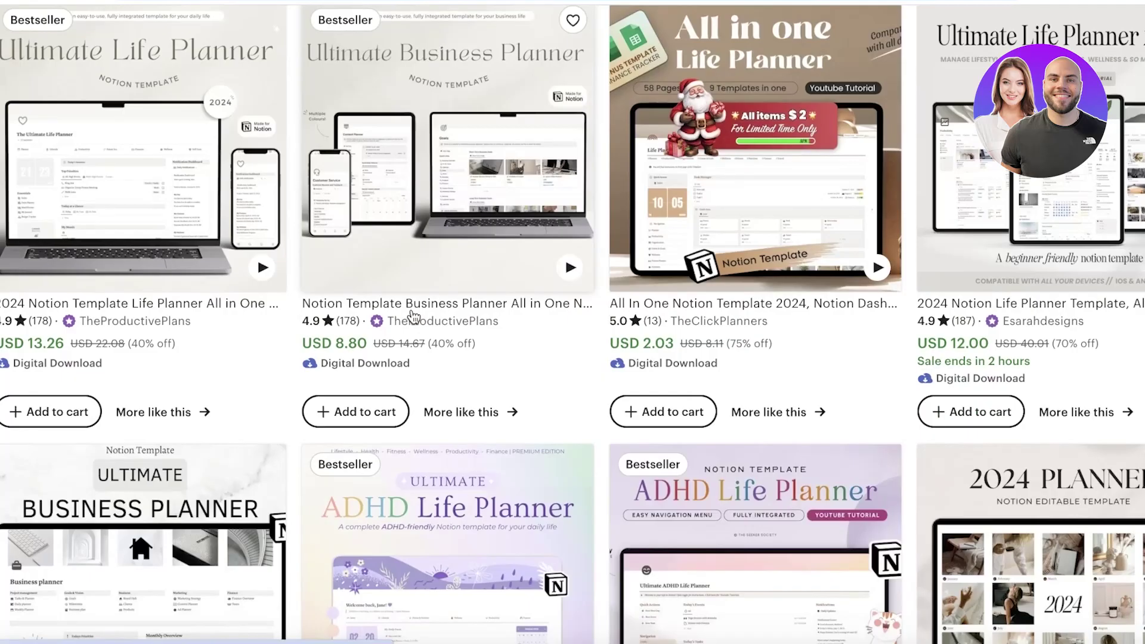
scroll(414, 316, "down", 8)
scroll(594, 293, "down", 11)
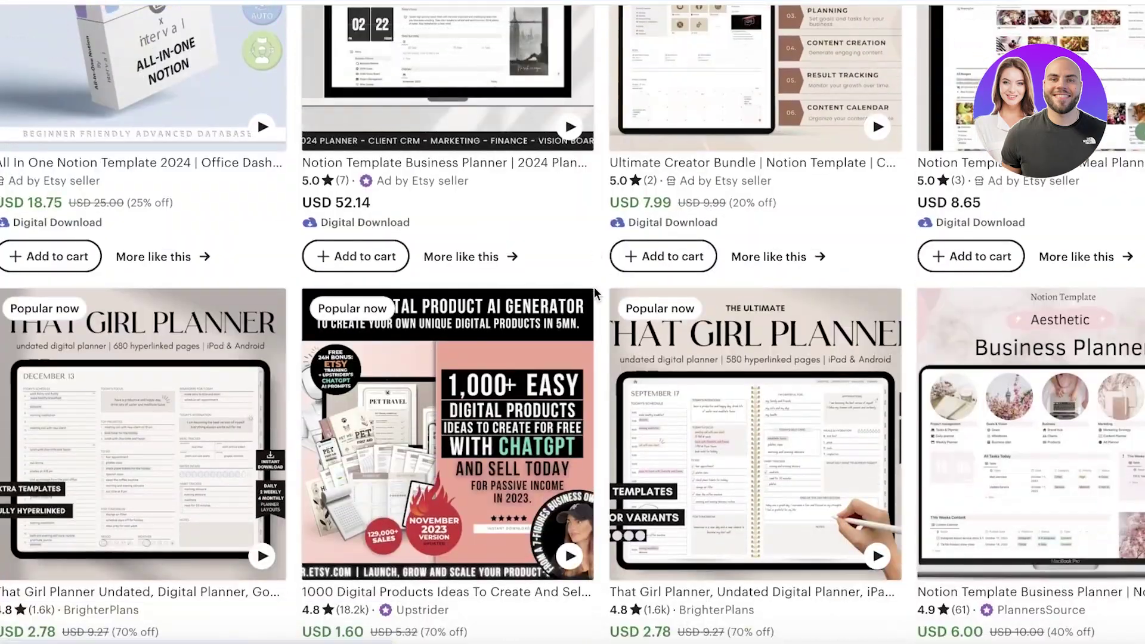